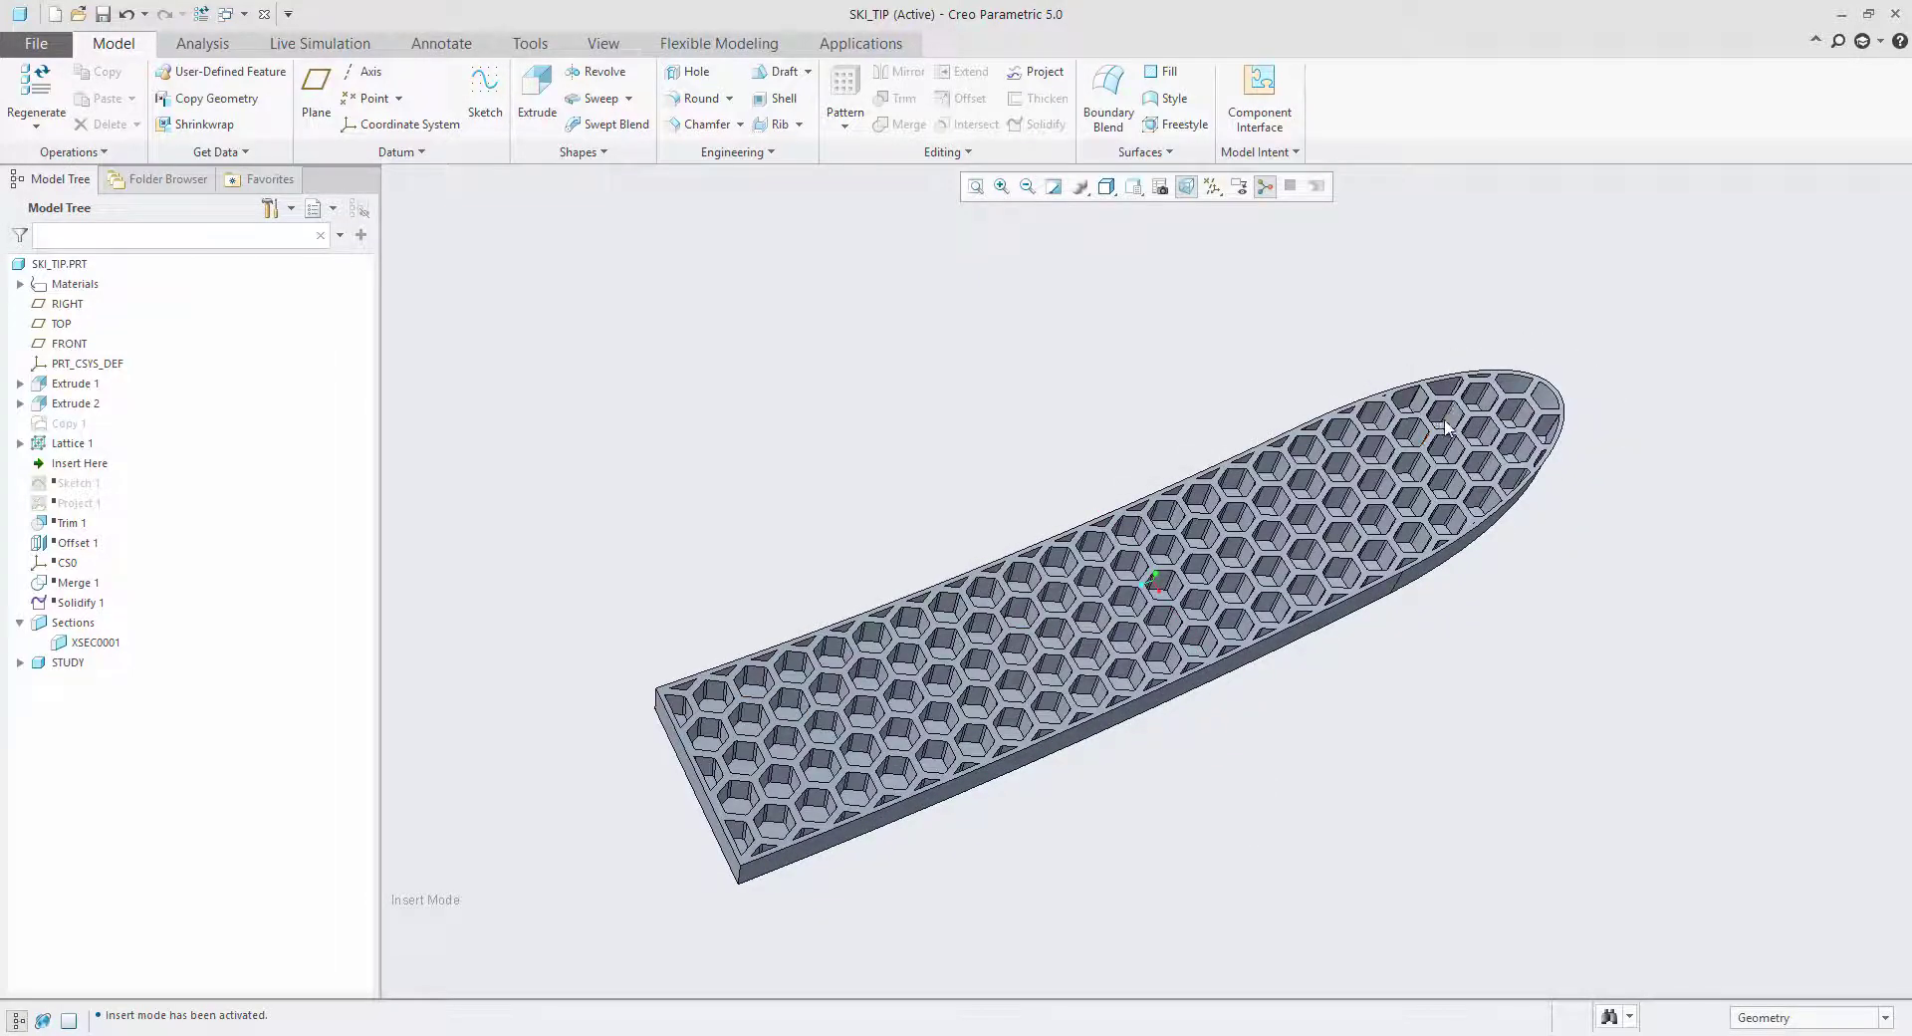
middle_click_drag(969, 742, 987, 689)
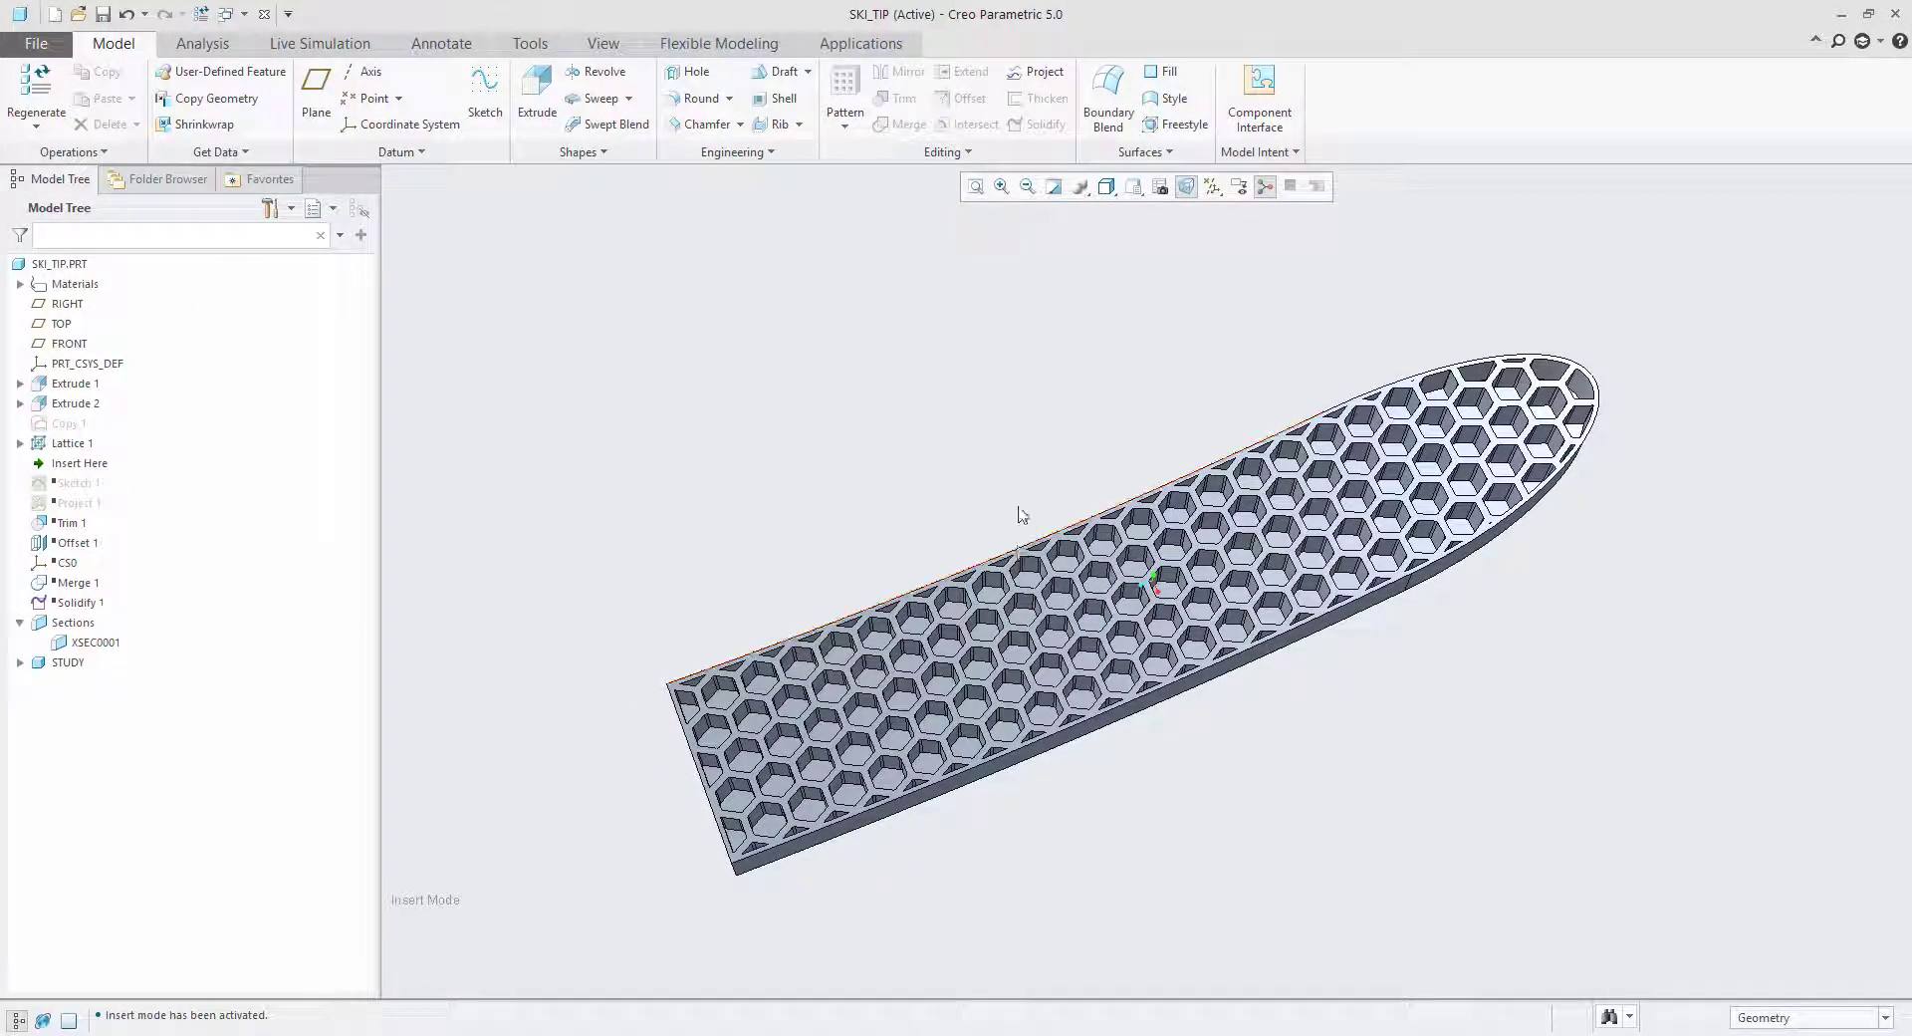
middle_click_drag(1019, 517, 1030, 478)
scroll(985, 765, "down", 1)
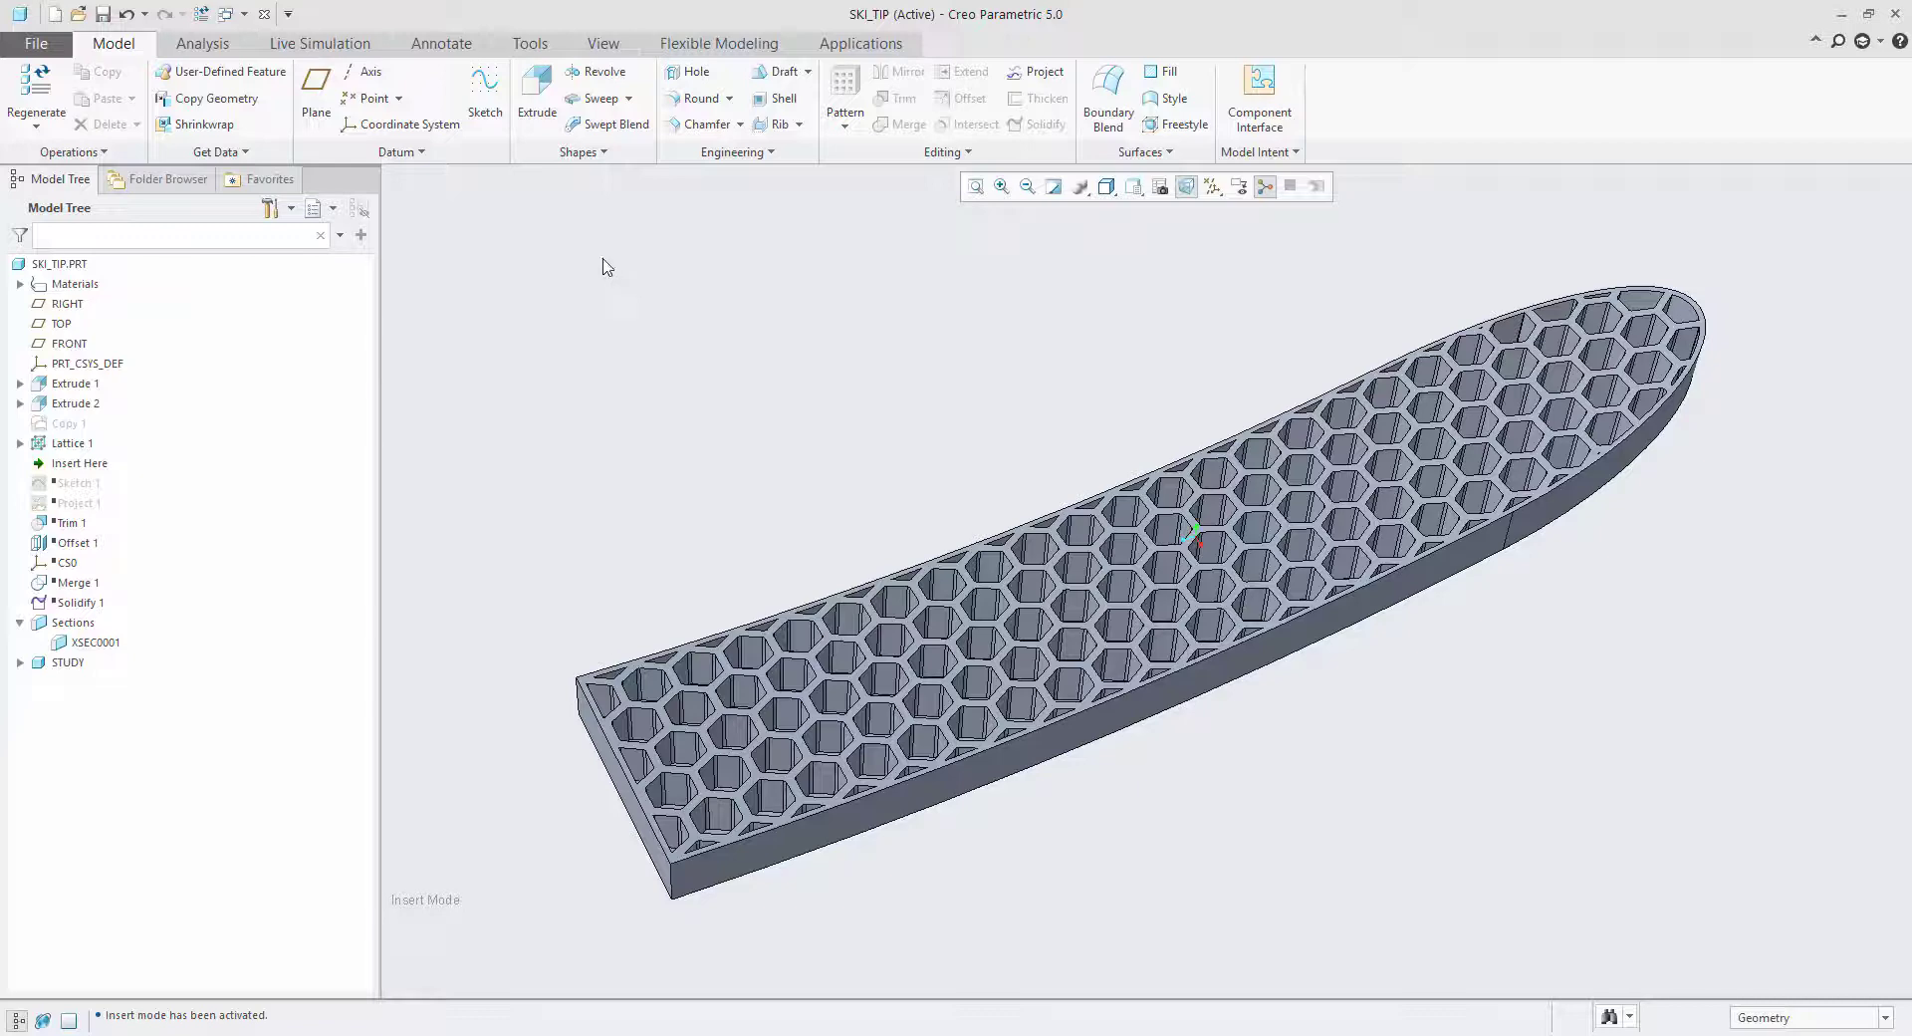
middle_click_drag(762, 349, 754, 339)
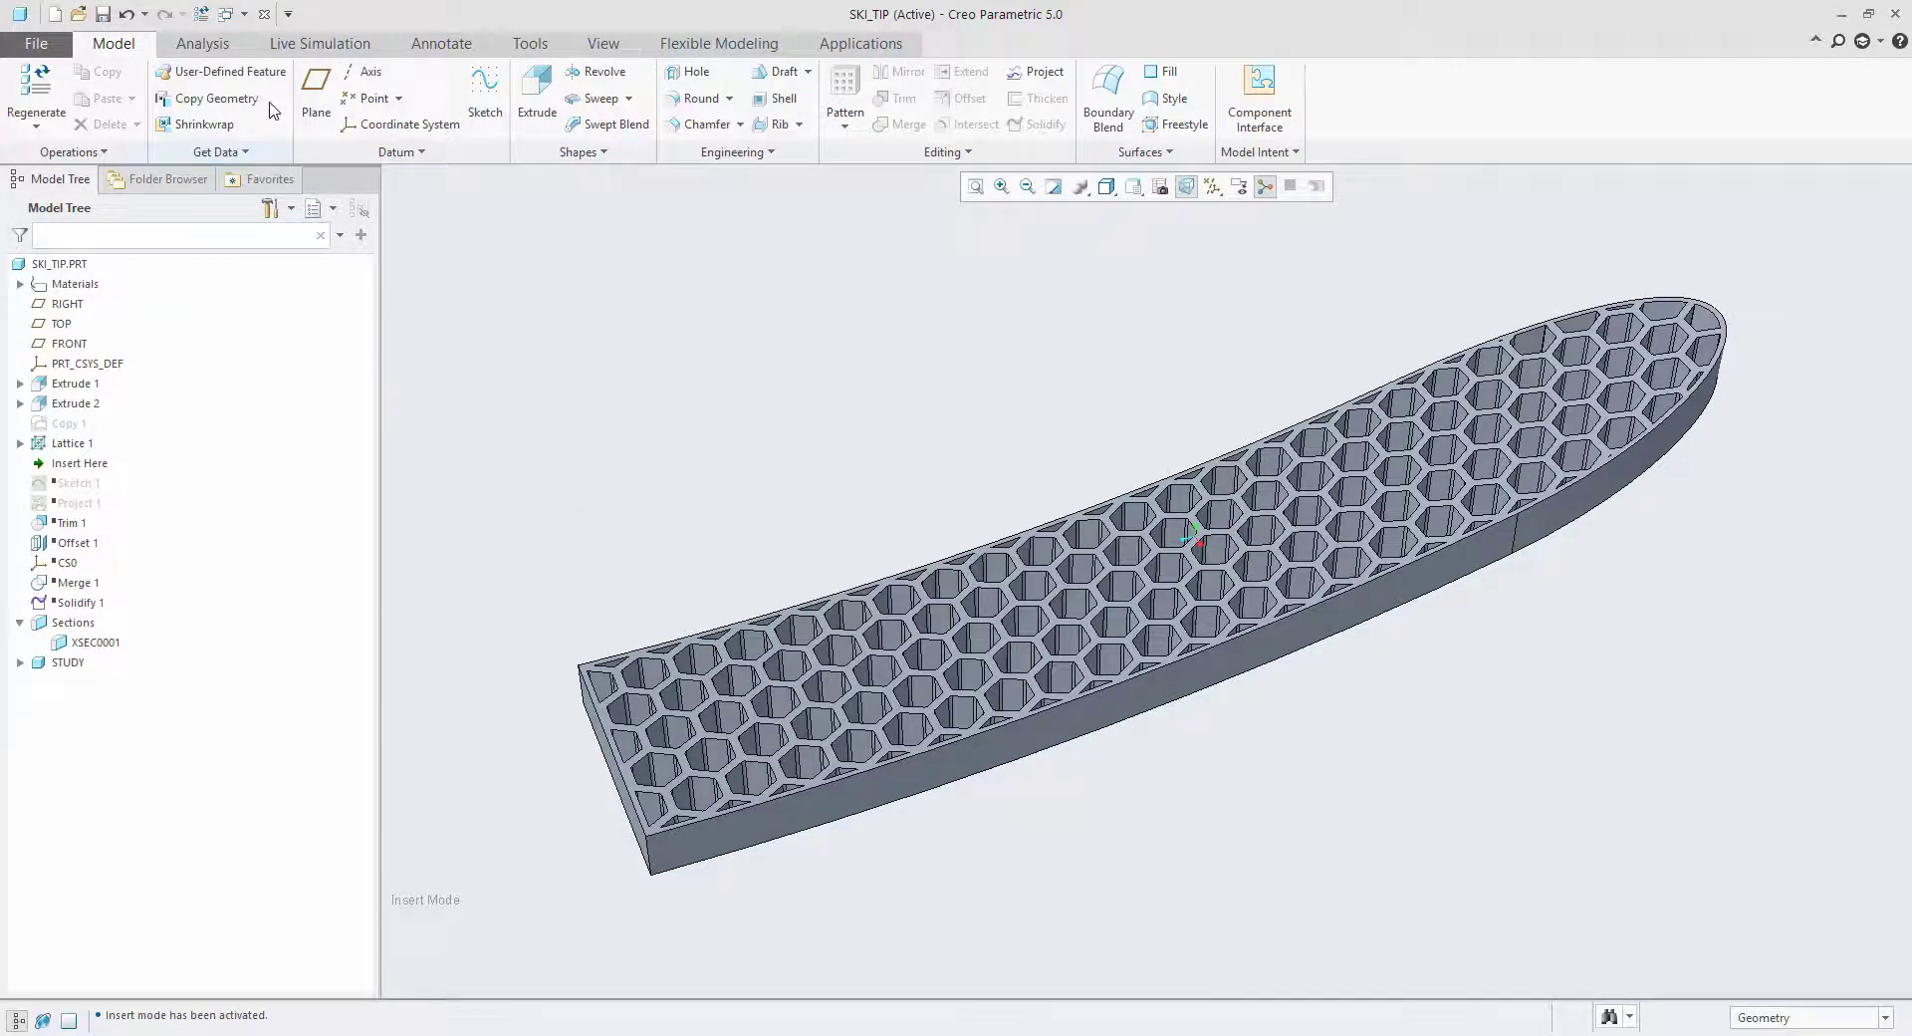
Add a new structural simulation study to the ski tip model in Live Simulation.
left_click(331, 46)
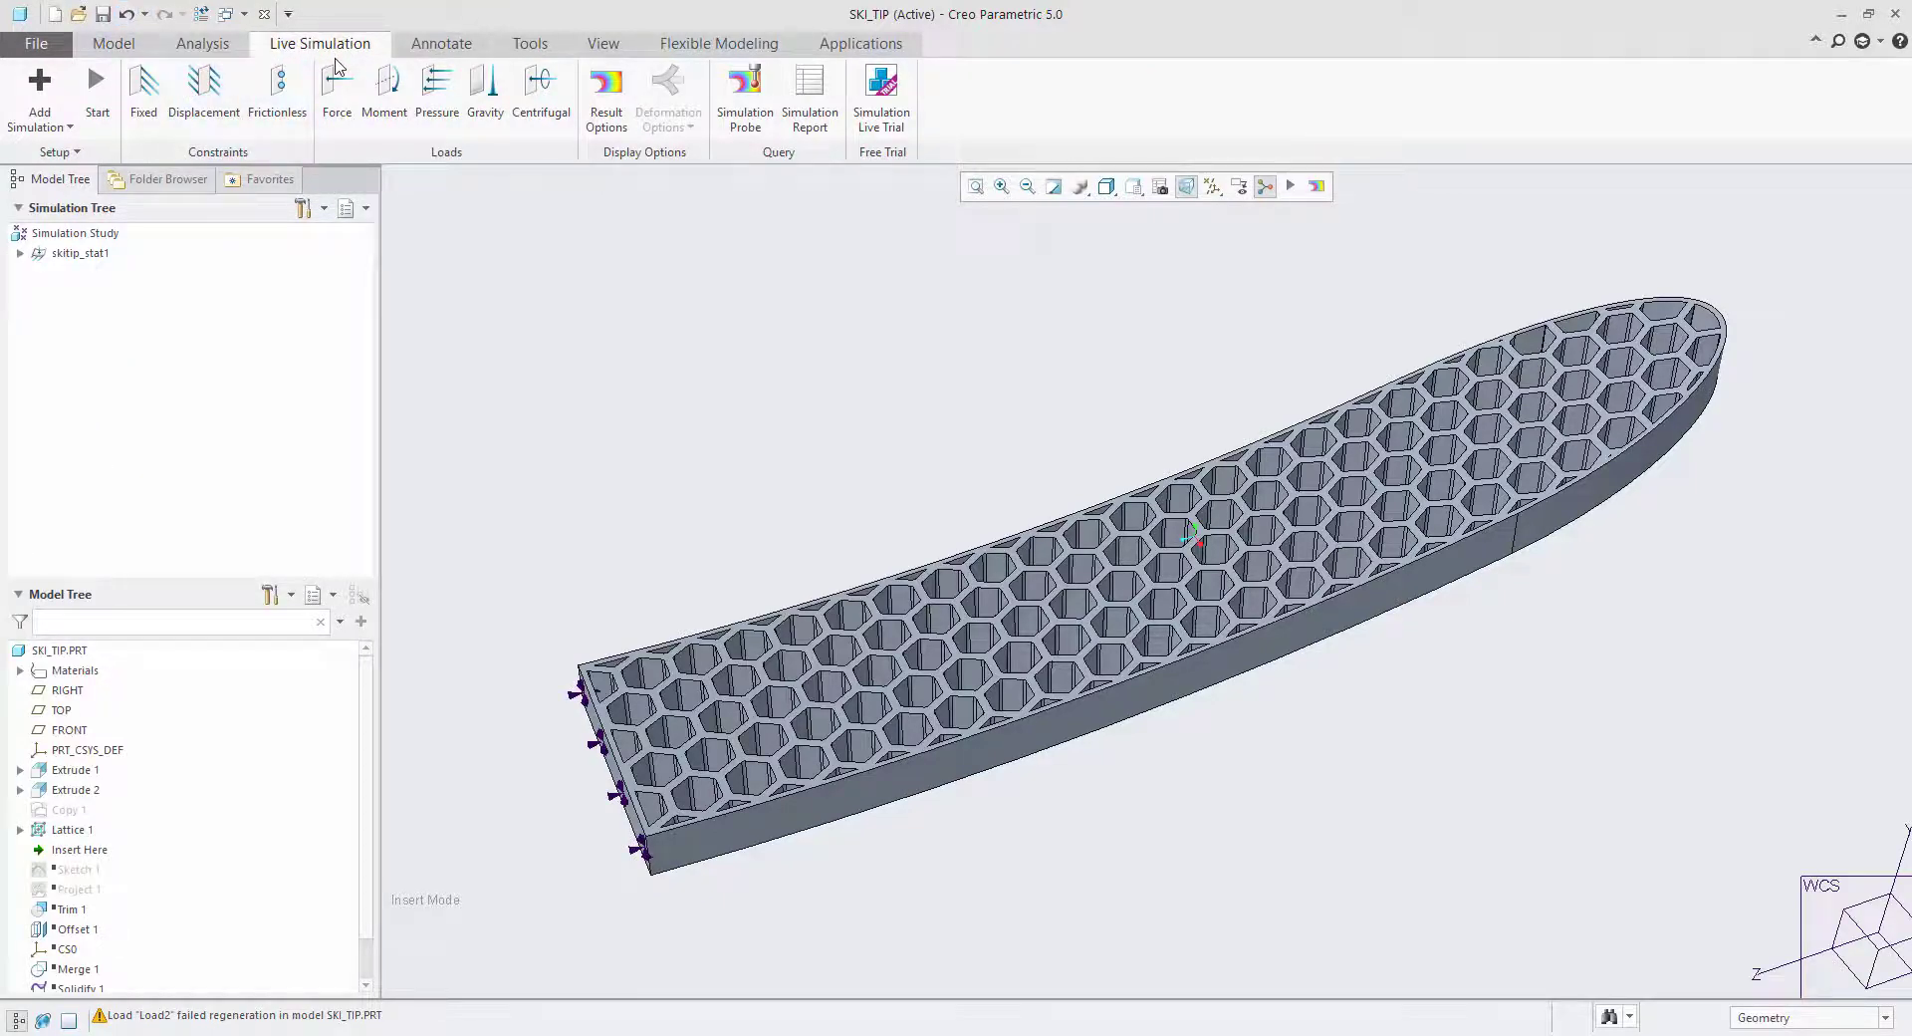
left_click(45, 124)
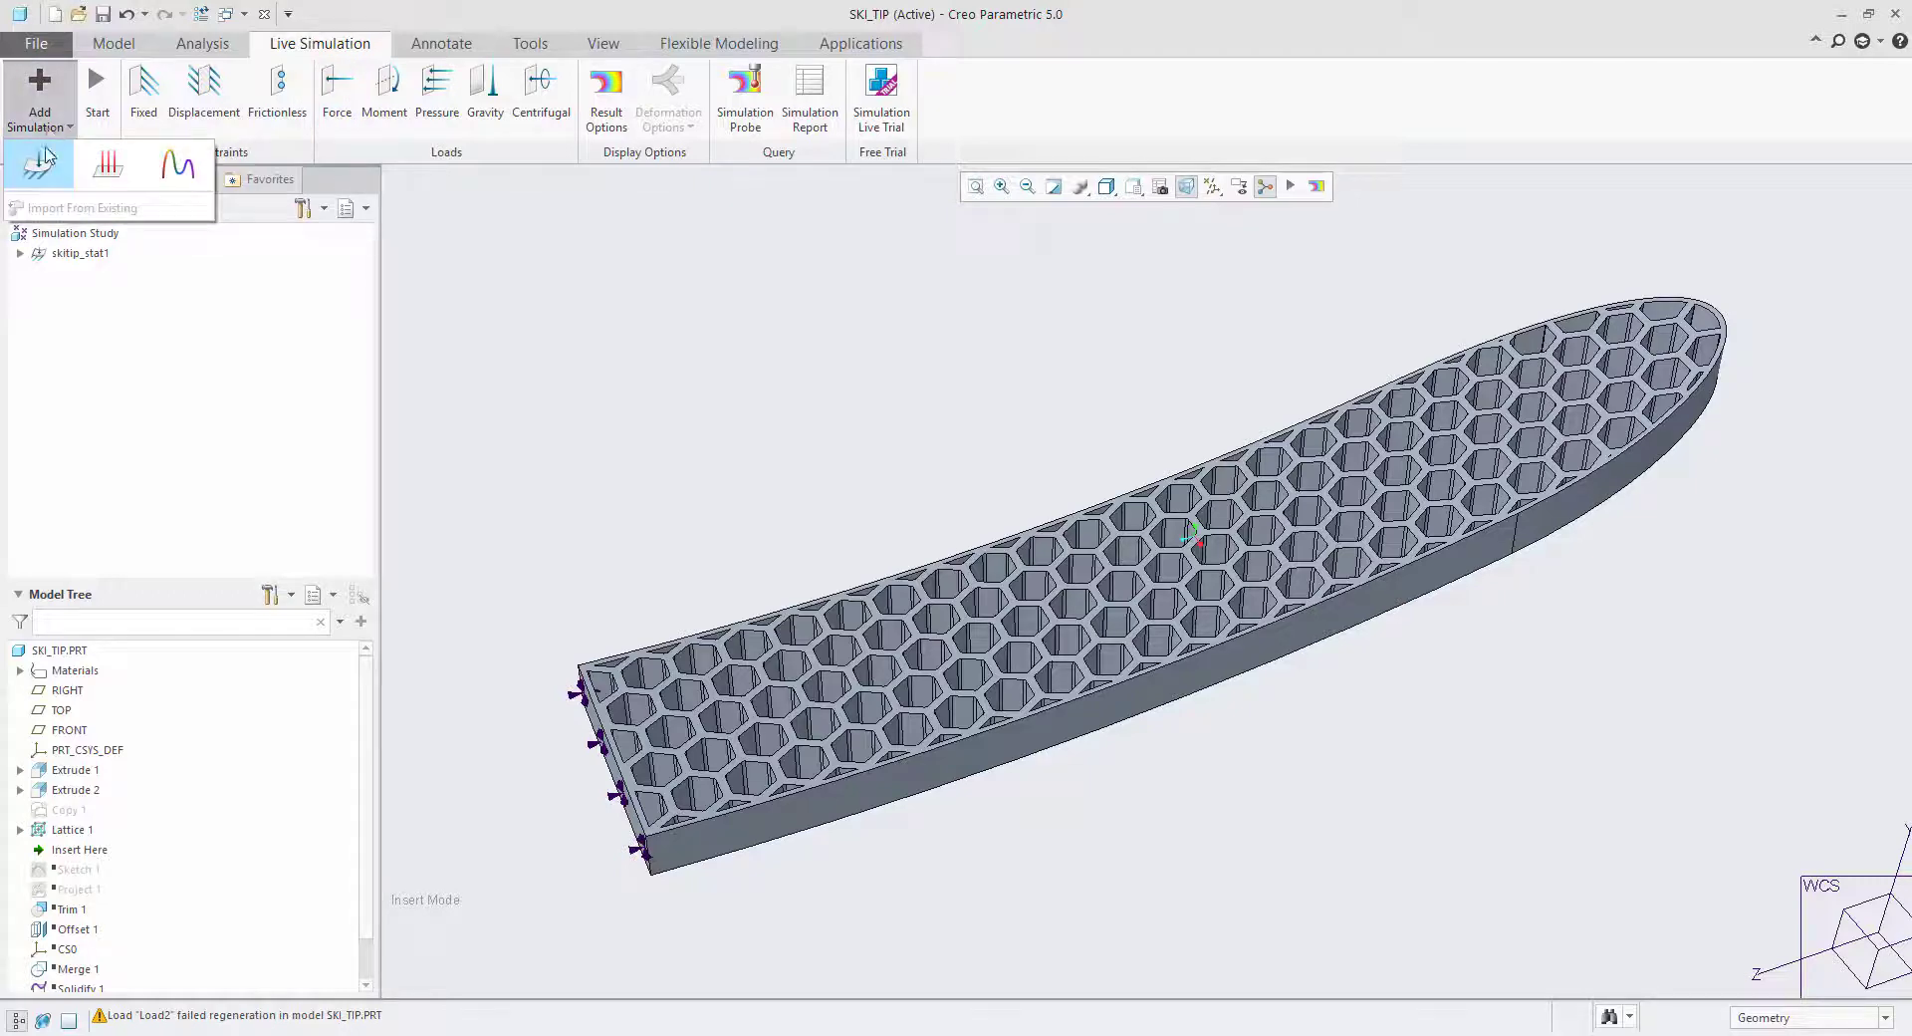
left_click(36, 175)
Apply a fixed constraint to the flat end face opposite the rounded tip.
middle_click_drag(913, 439, 834, 422)
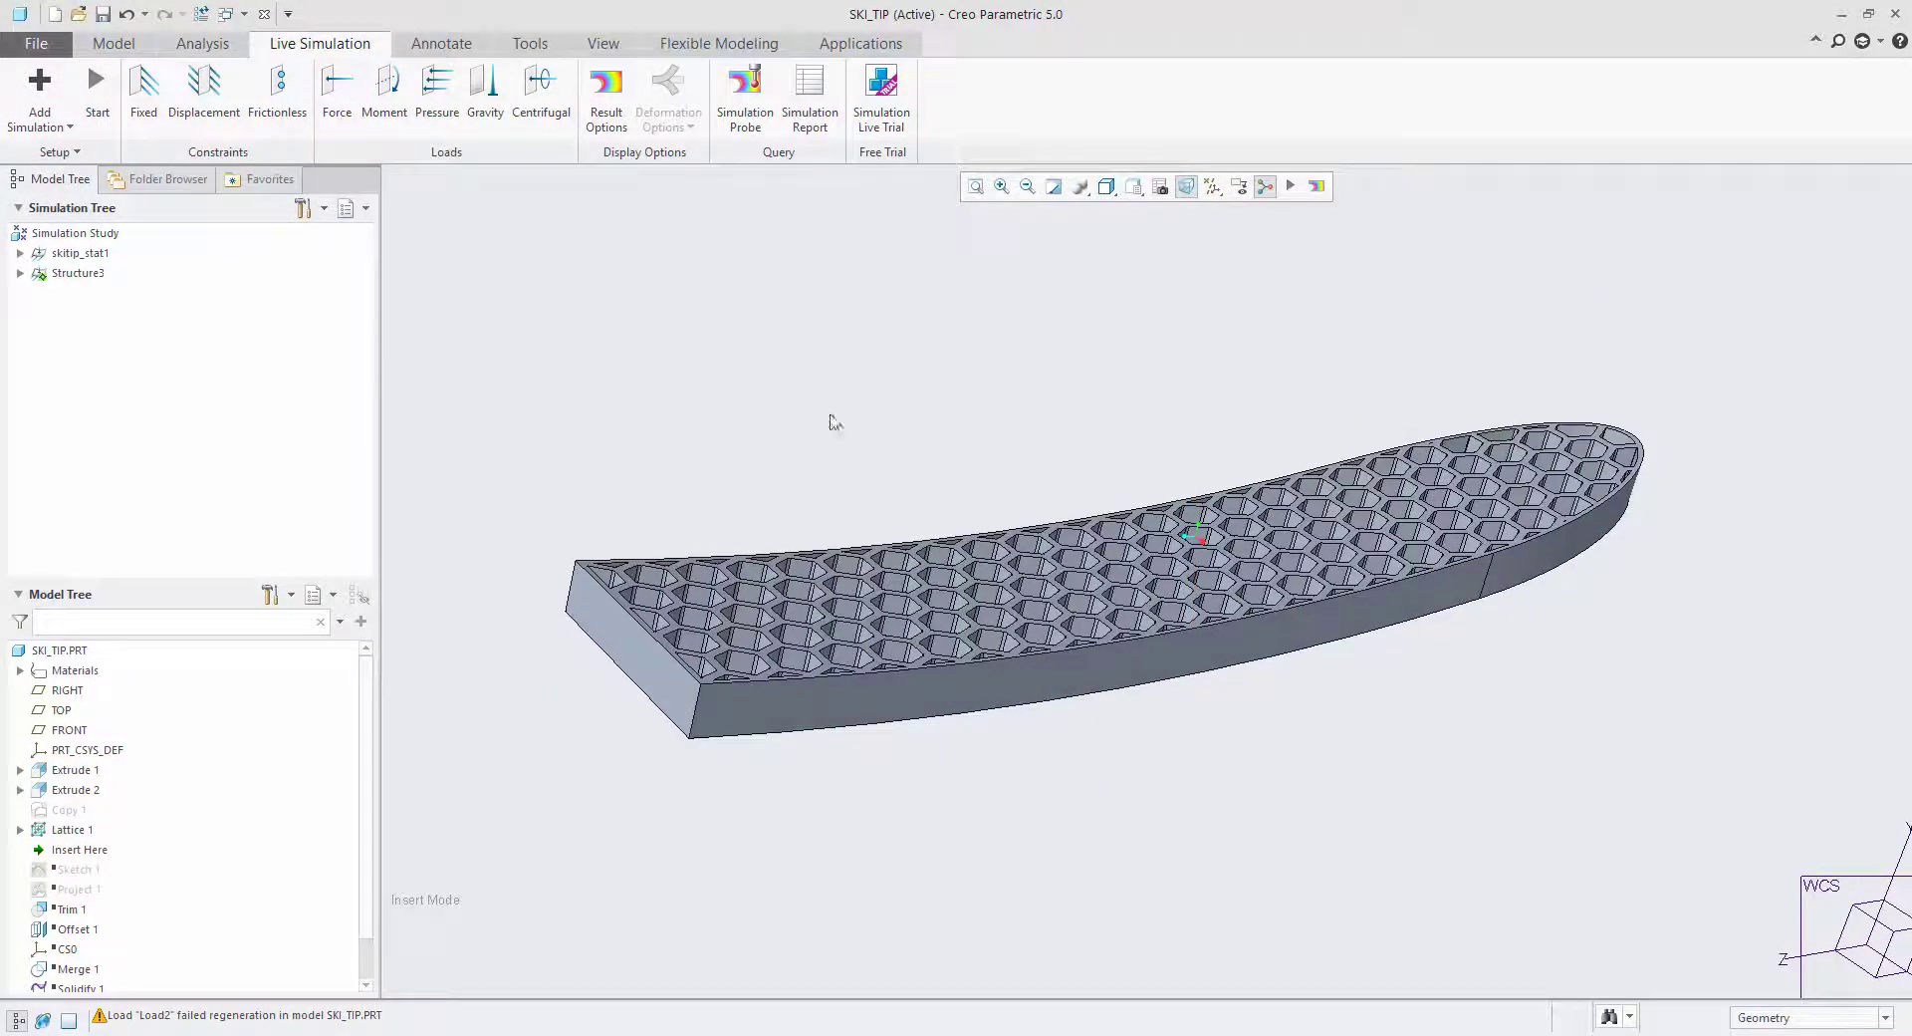
left_click(143, 90)
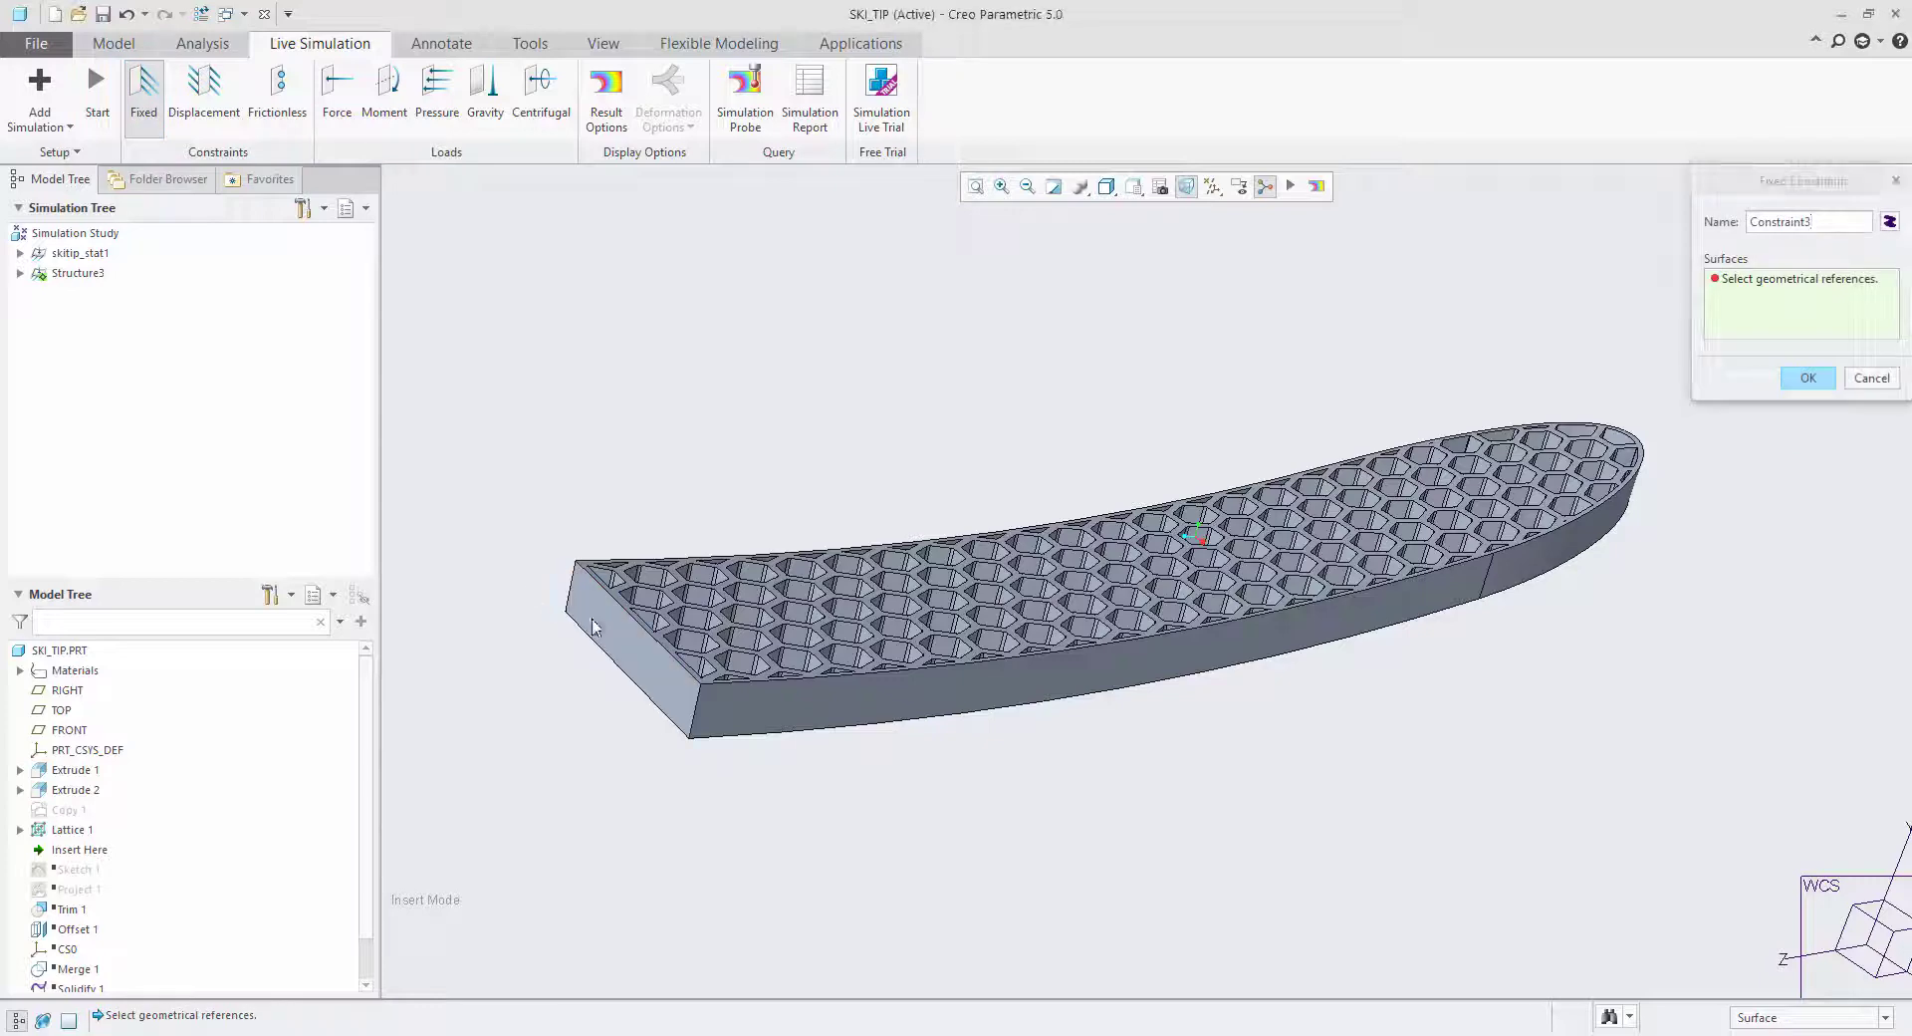
left_click(628, 647)
left_click(1805, 379)
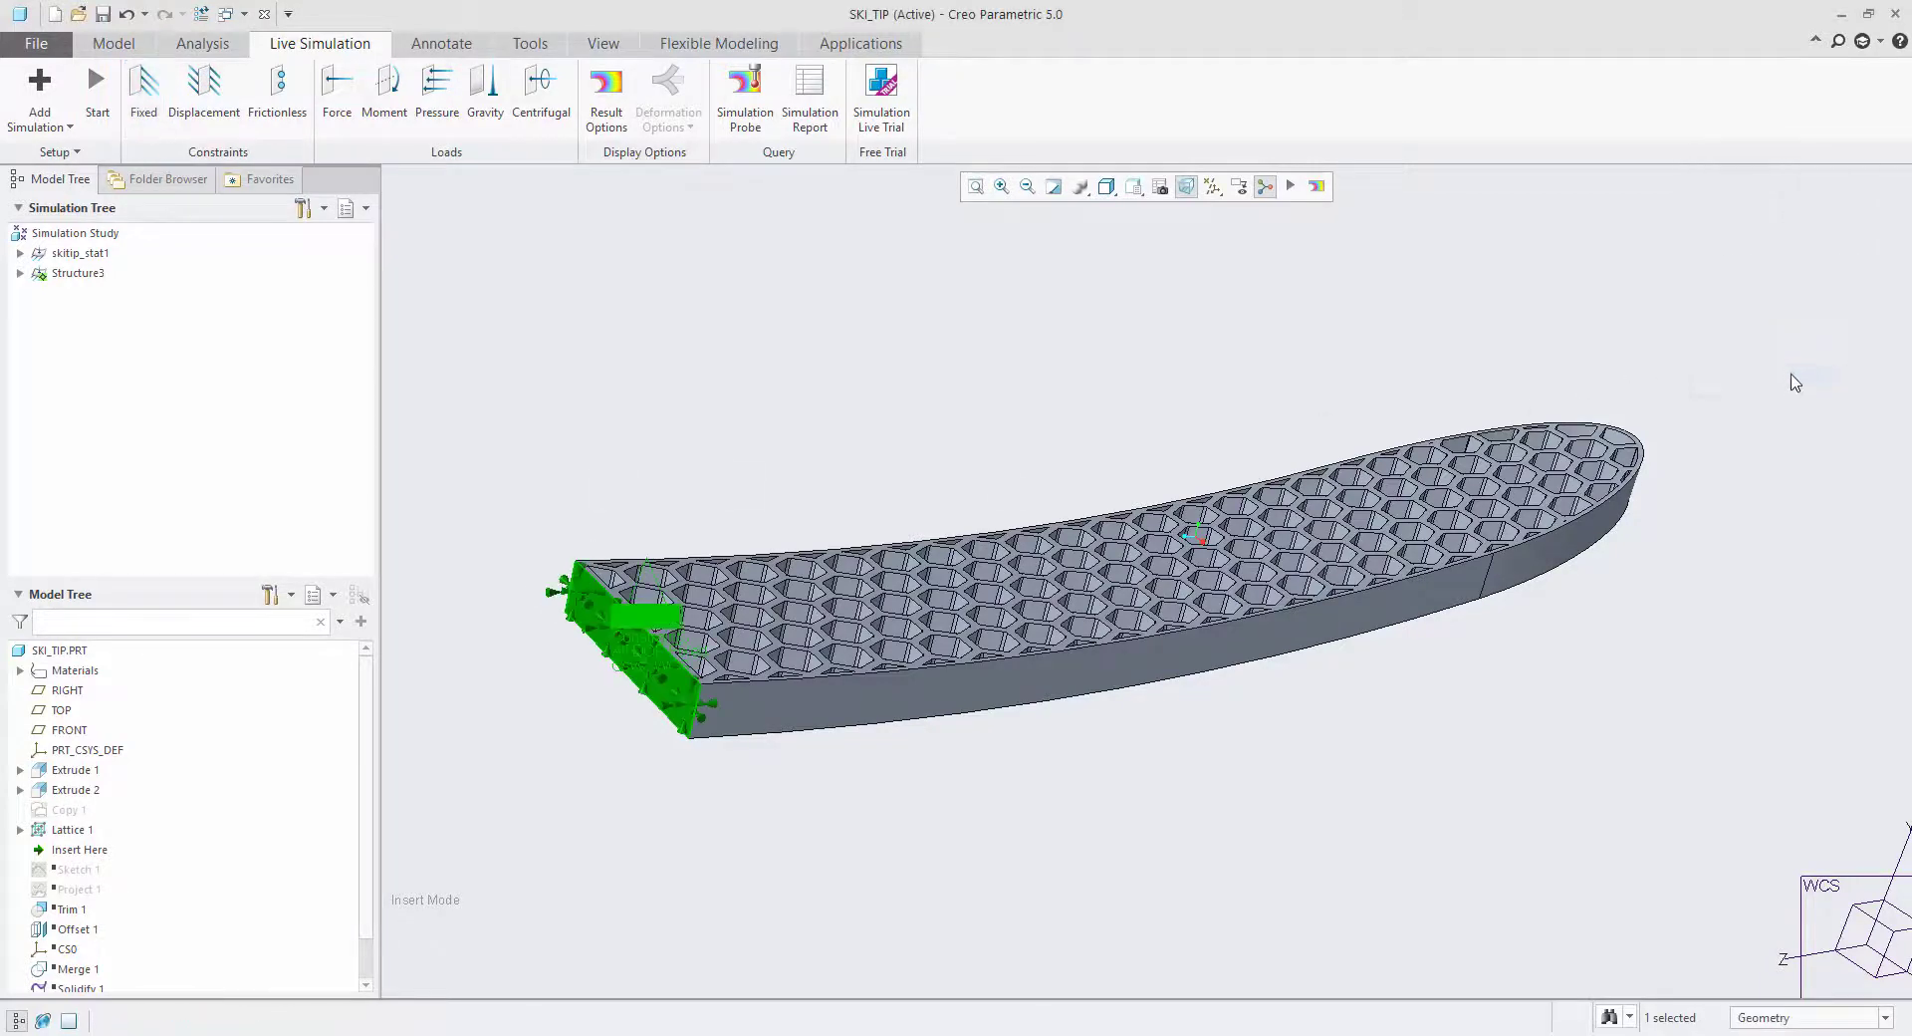
Apply a force load to the ski's underside surface with a Y component of 10 N.
middle_click_drag(1788, 380, 1384, 289)
left_click(337, 90)
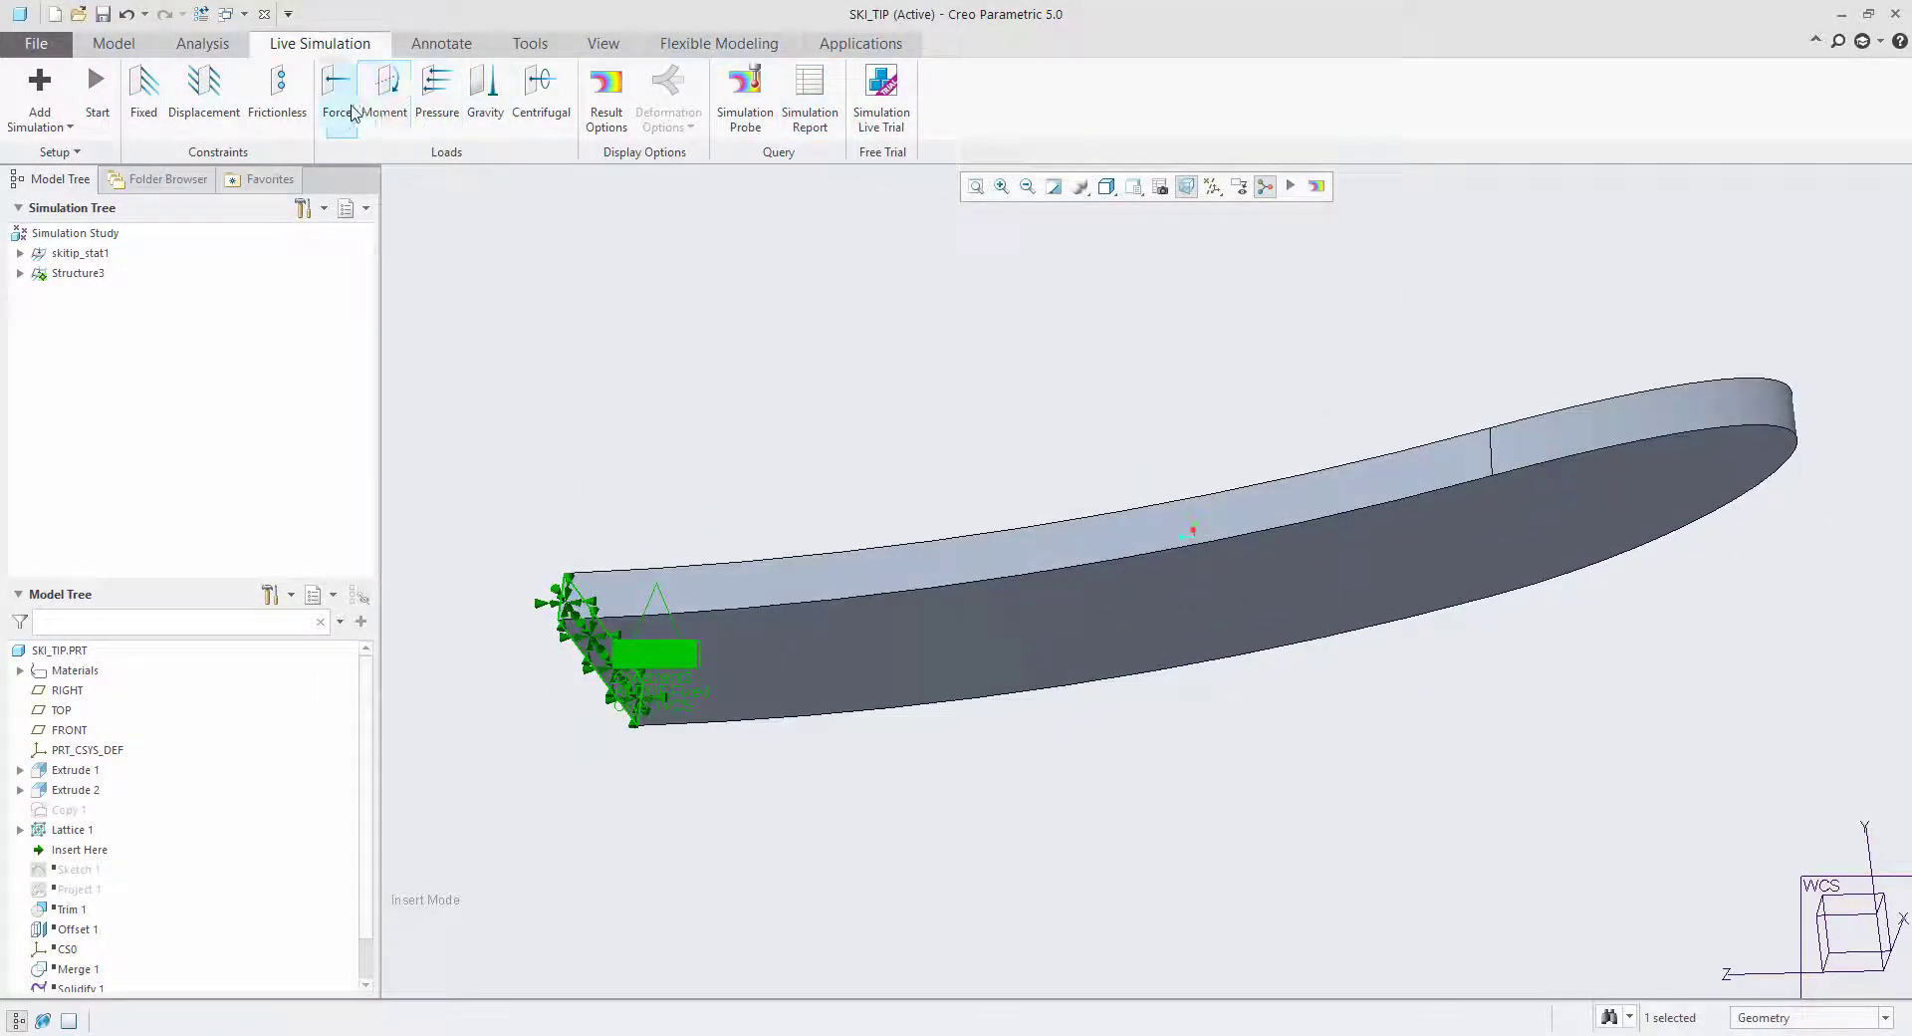
left_click(1516, 536)
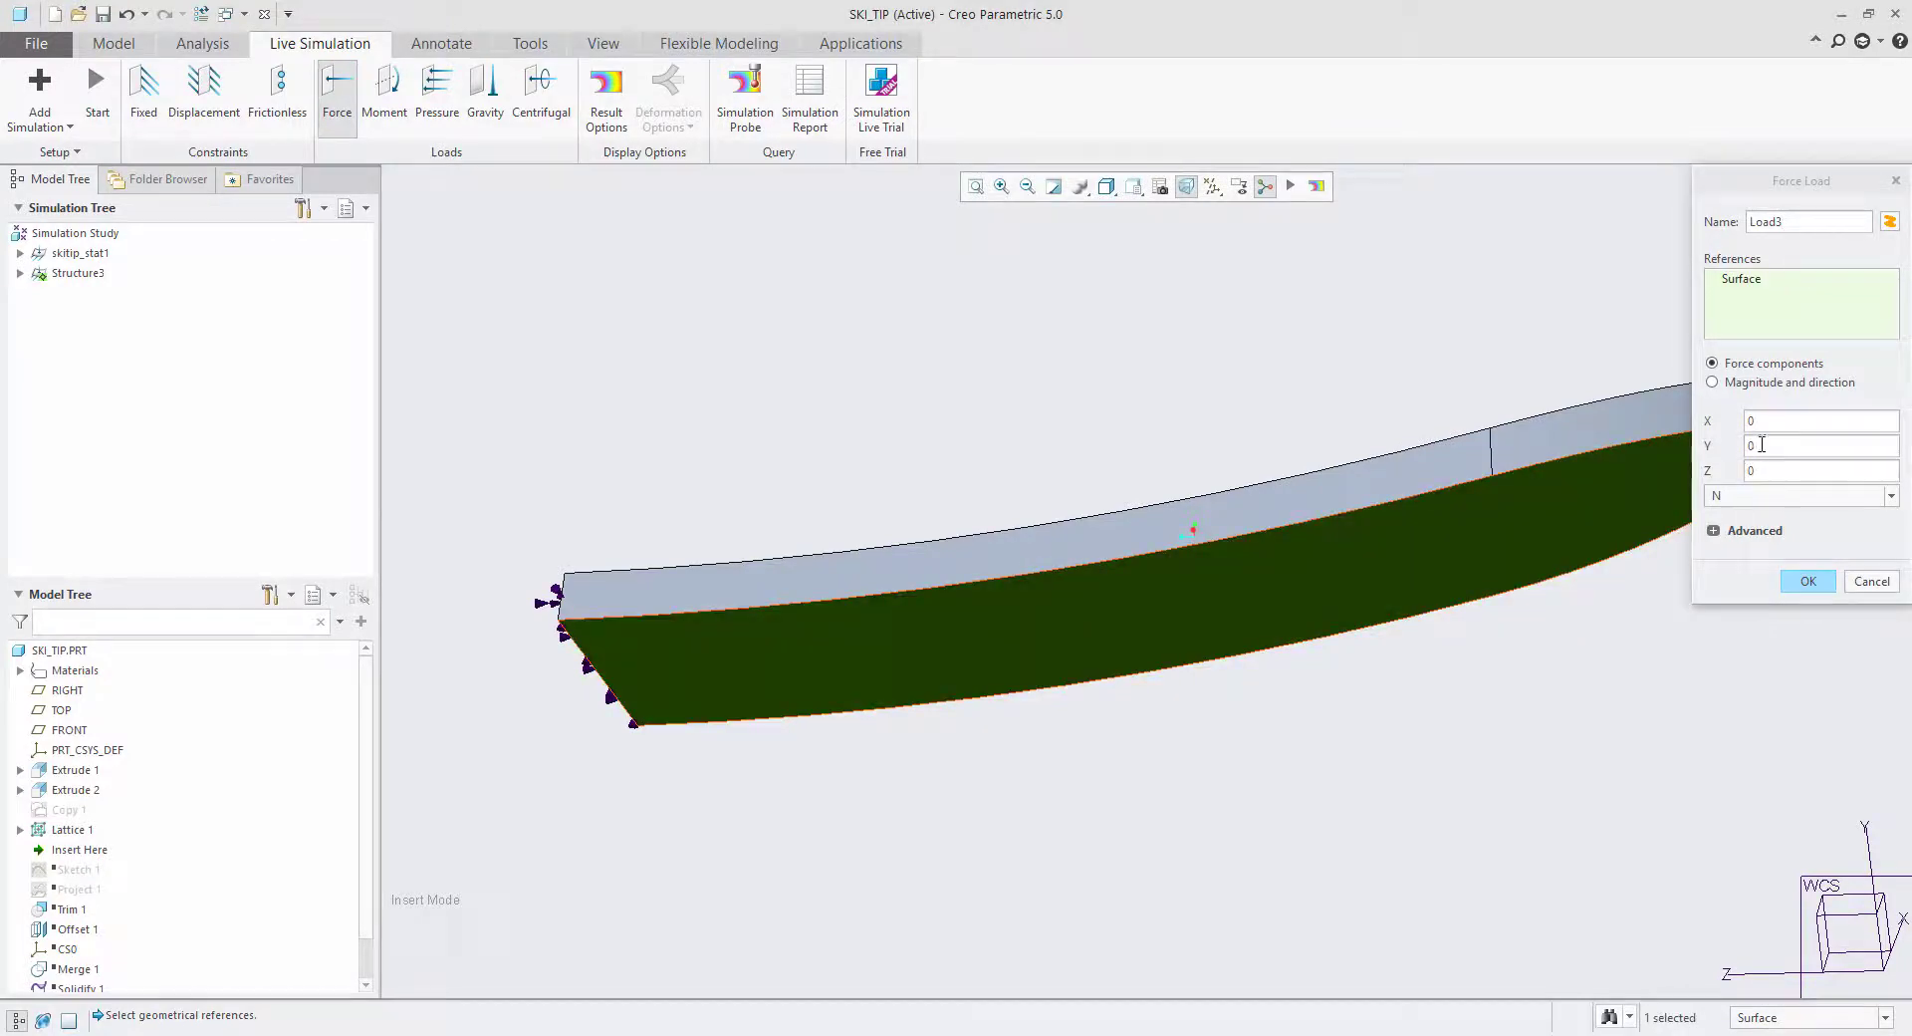
double_click(1761, 445)
left_click(1806, 577)
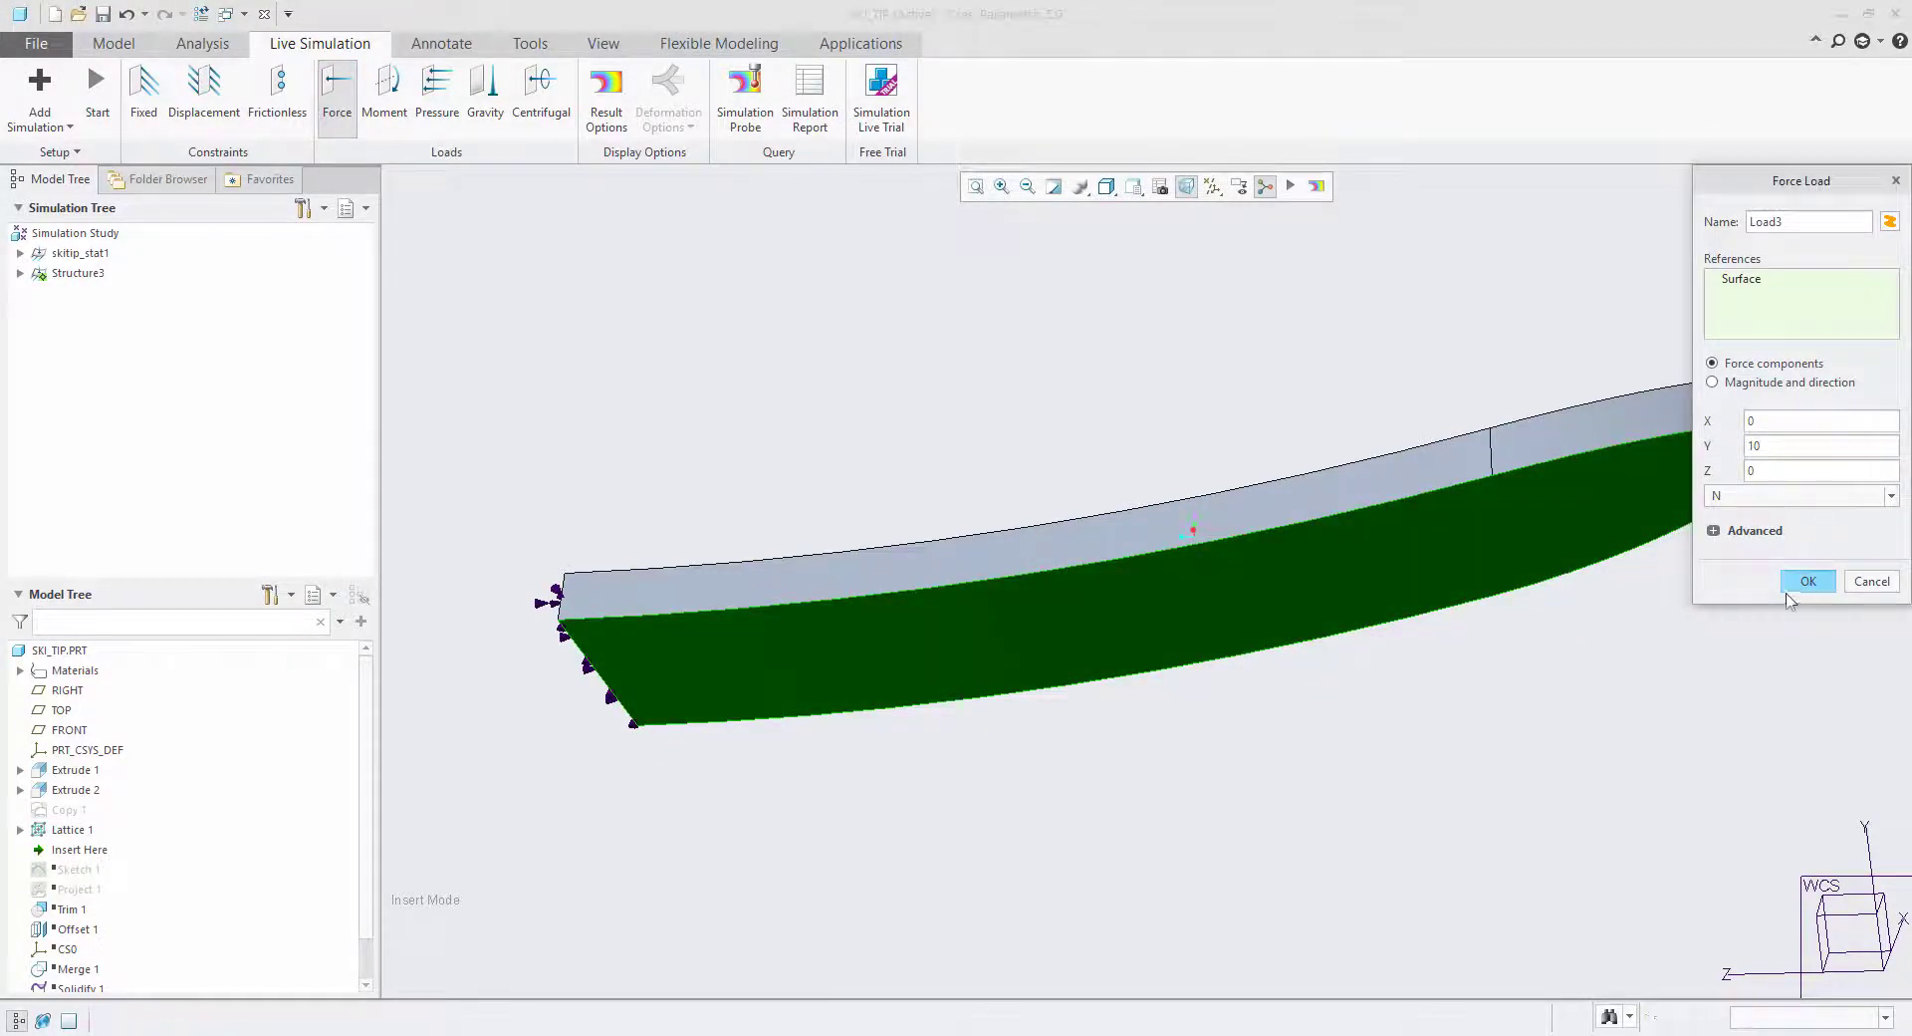
Start the live simulation and view the deformation plot on the honeycomb side of the ski tip.
middle_click_drag(1015, 343, 1081, 503)
left_click(97, 89)
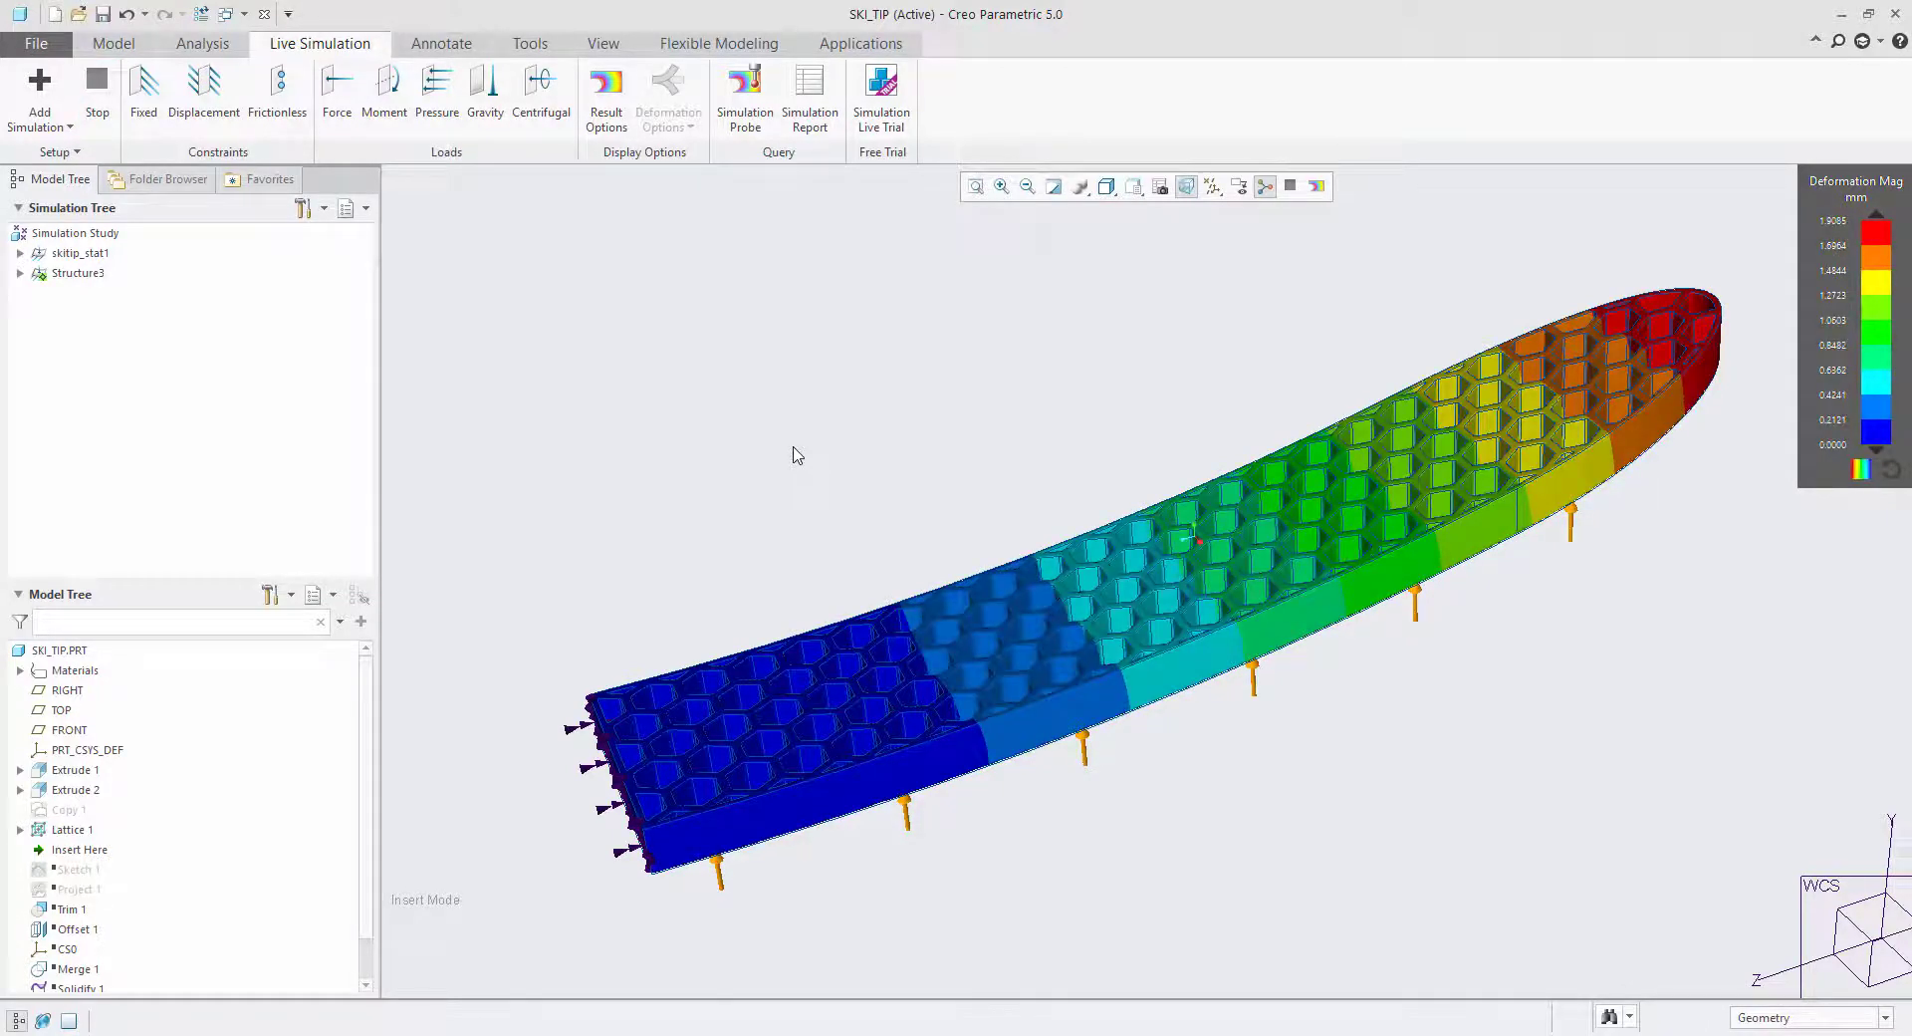
mouse_move(1071, 402)
middle_mouse_down()
mouse_move(1104, 419)
mouse_move(1083, 374)
middle_mouse_up()
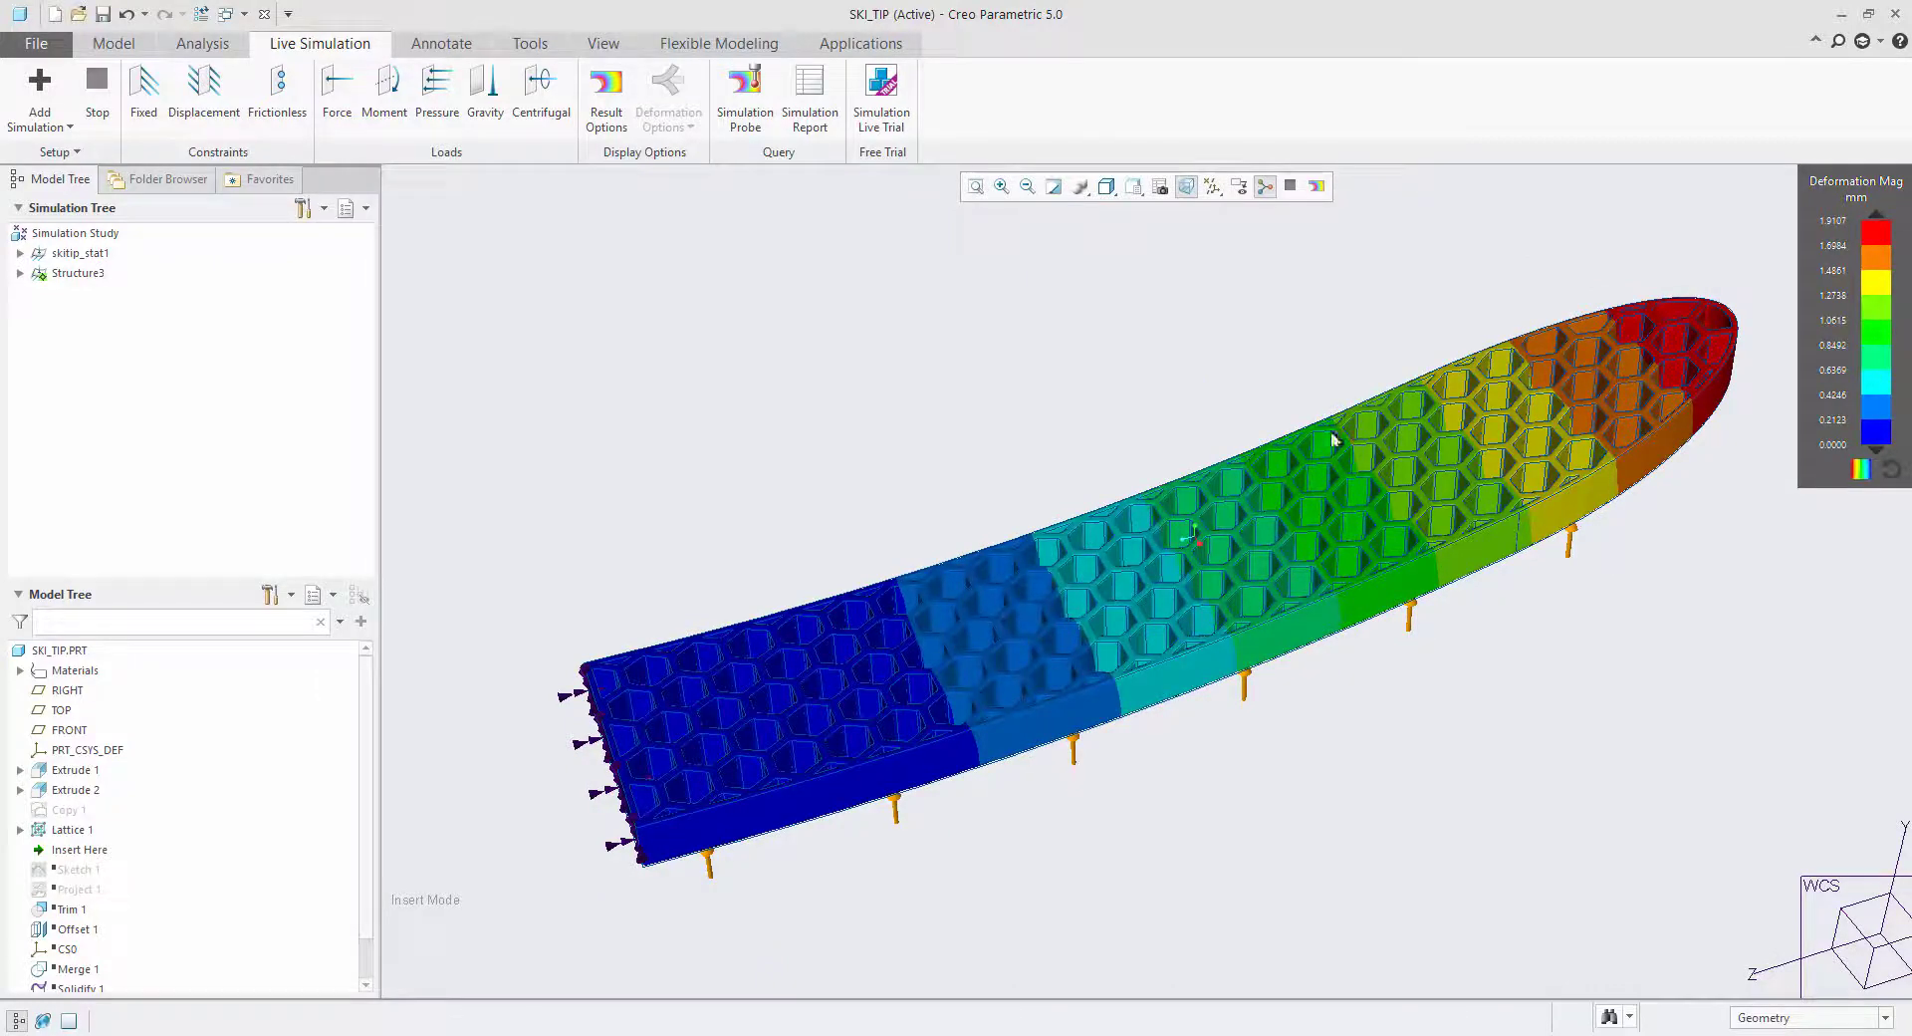
mouse_move(1332, 439)
middle_mouse_down()
mouse_move(1225, 359)
mouse_move(1204, 299)
mouse_move(1251, 388)
middle_mouse_up()
Animate the deformation results and observe how the ski tip bends from the side.
left_click(605, 91)
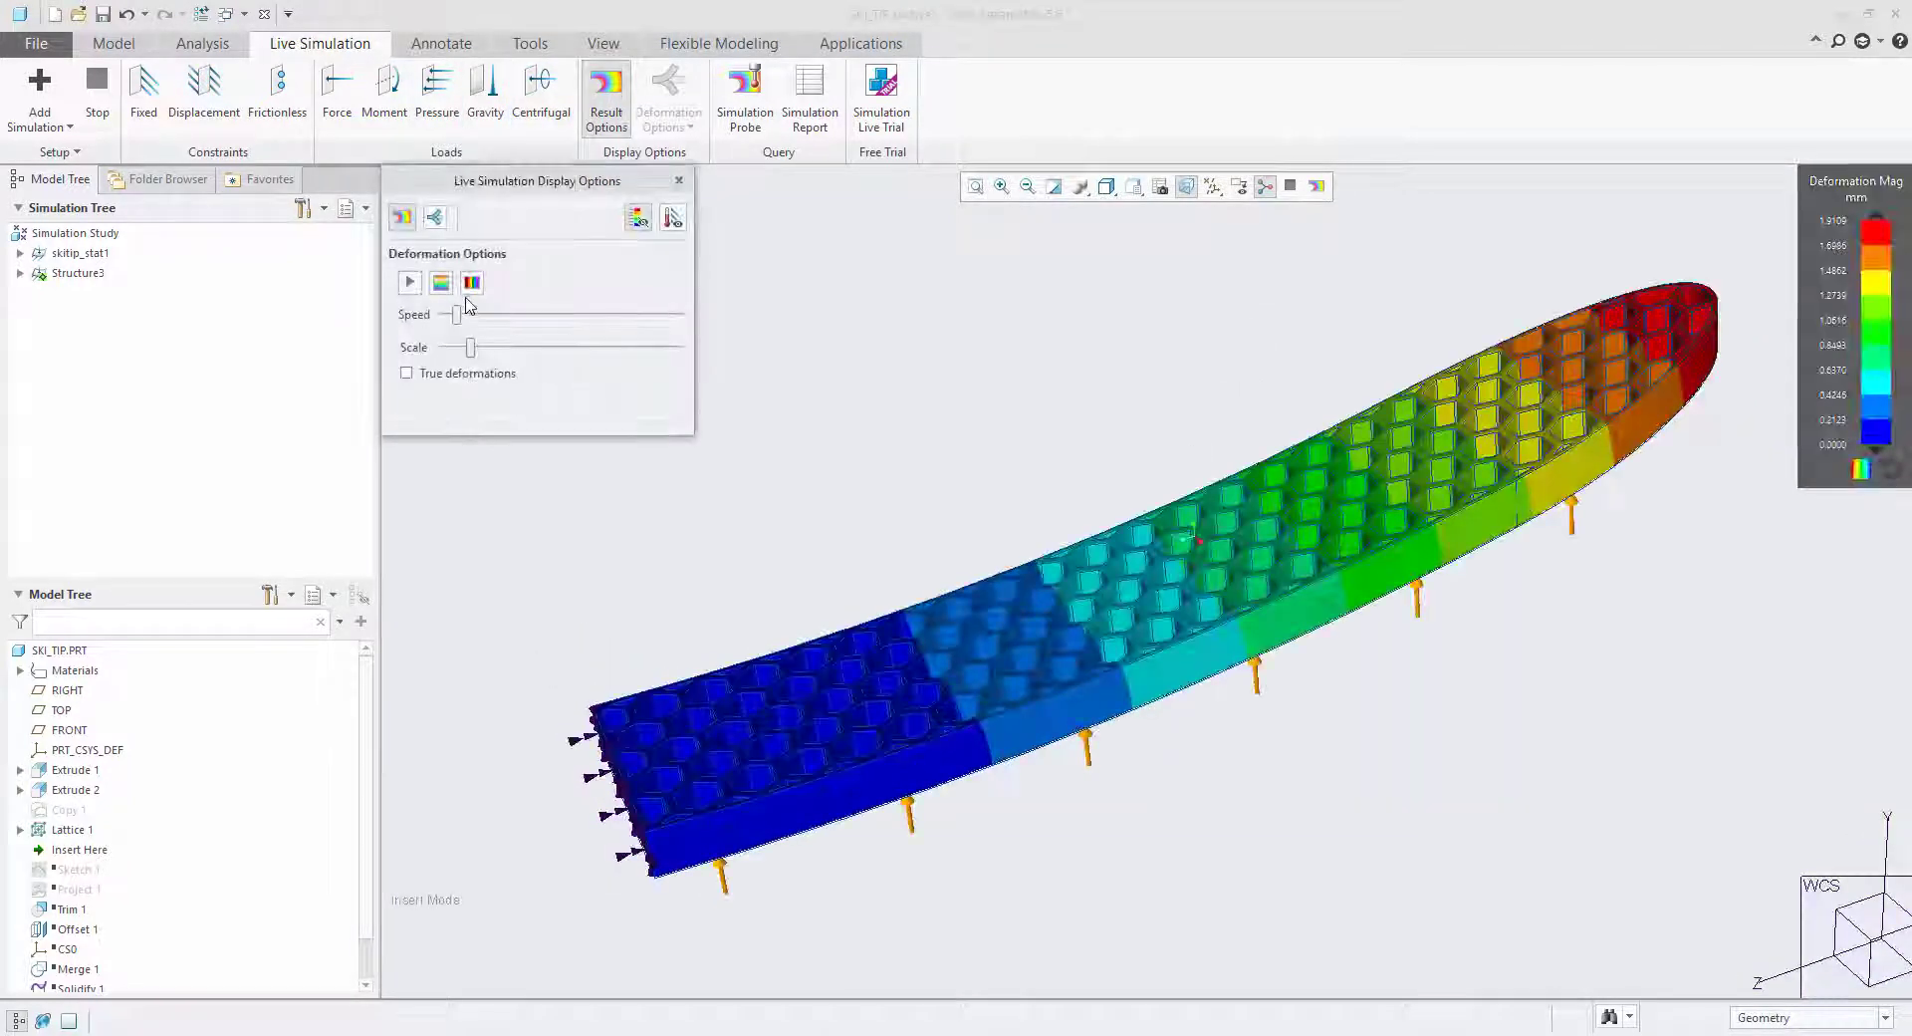
left_click(410, 282)
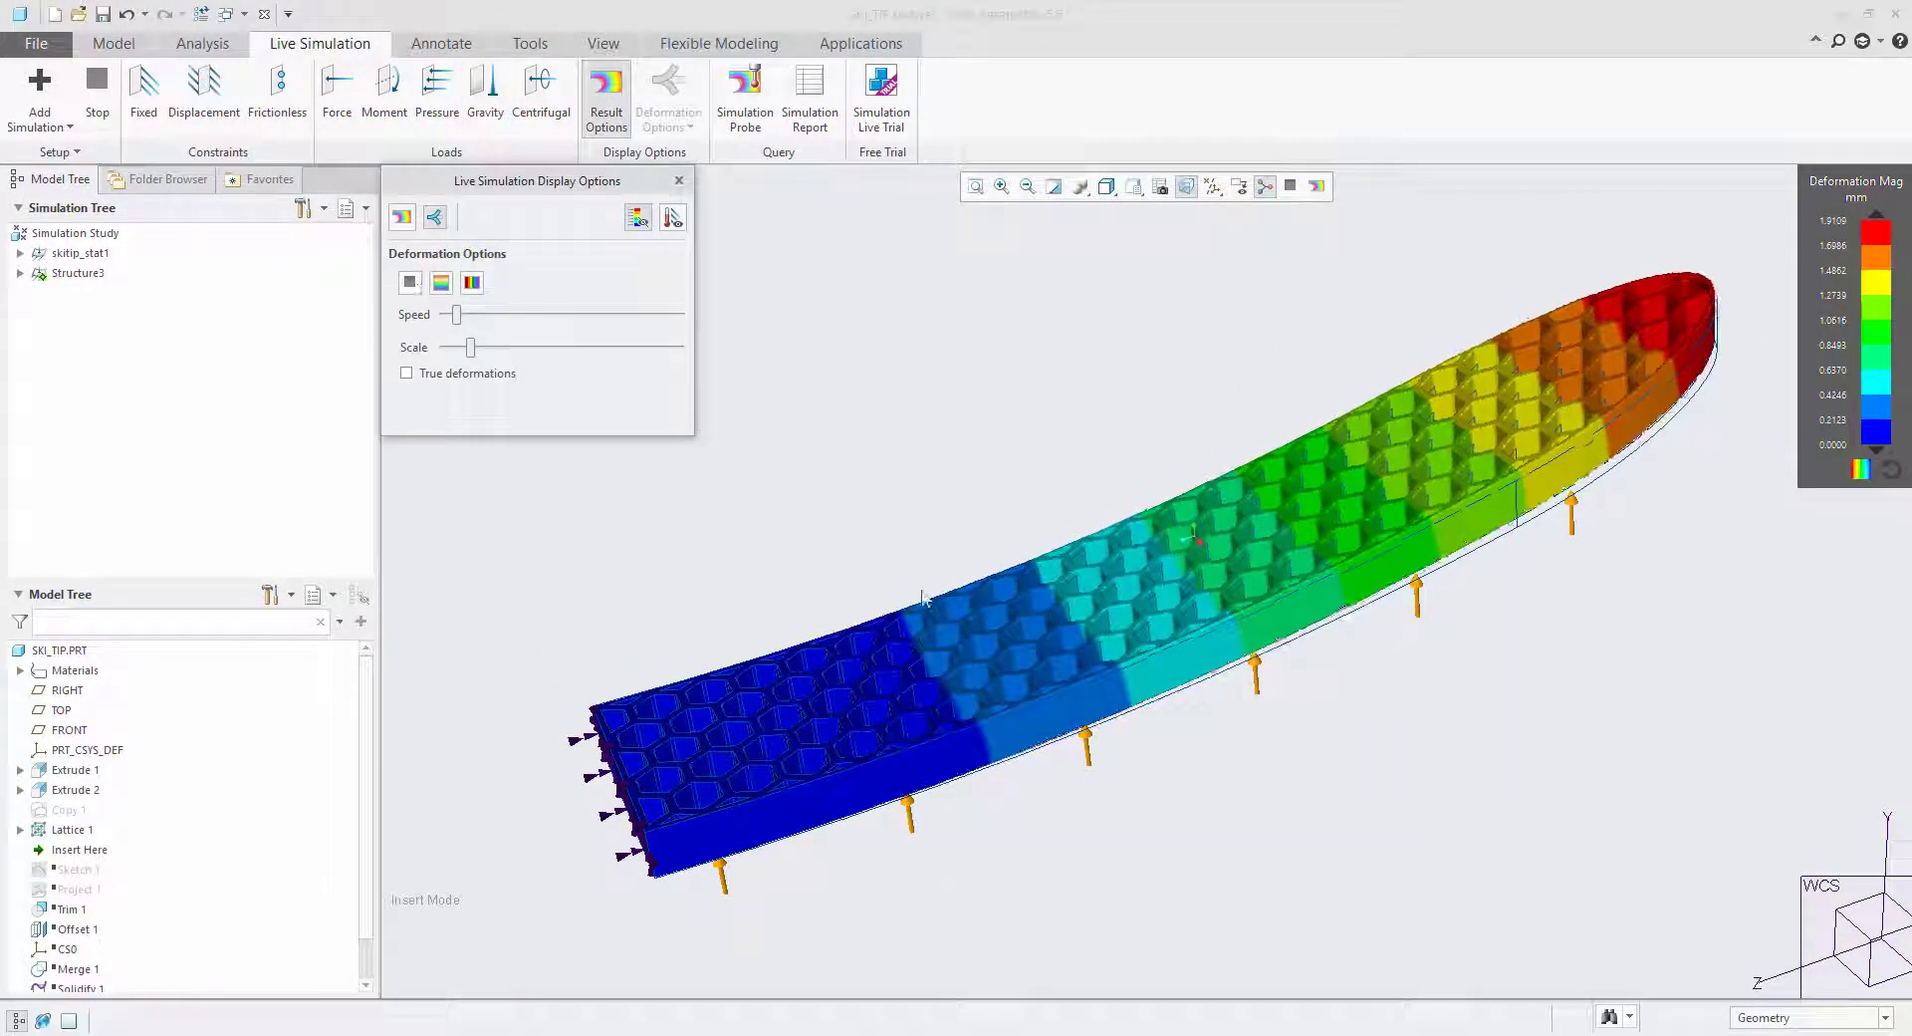
middle_click_drag(923, 595, 1165, 704)
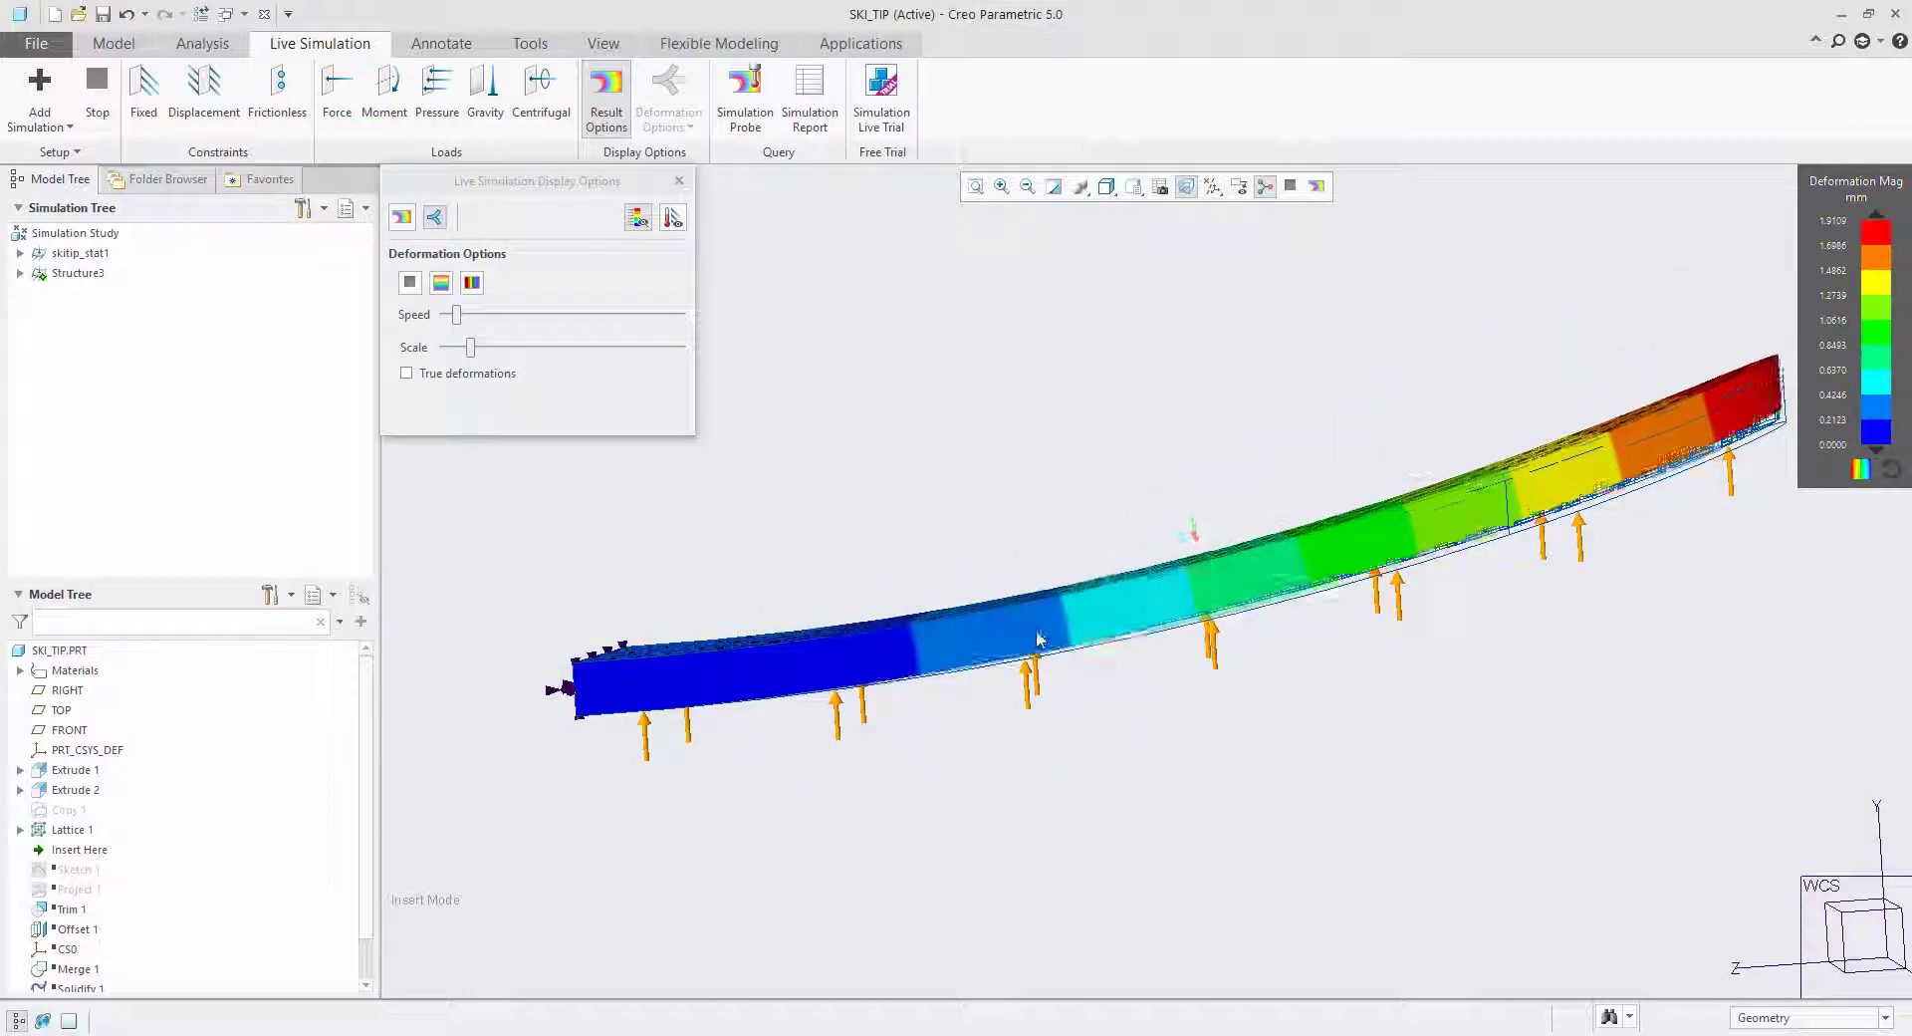
middle_click_drag(1038, 639, 1088, 697)
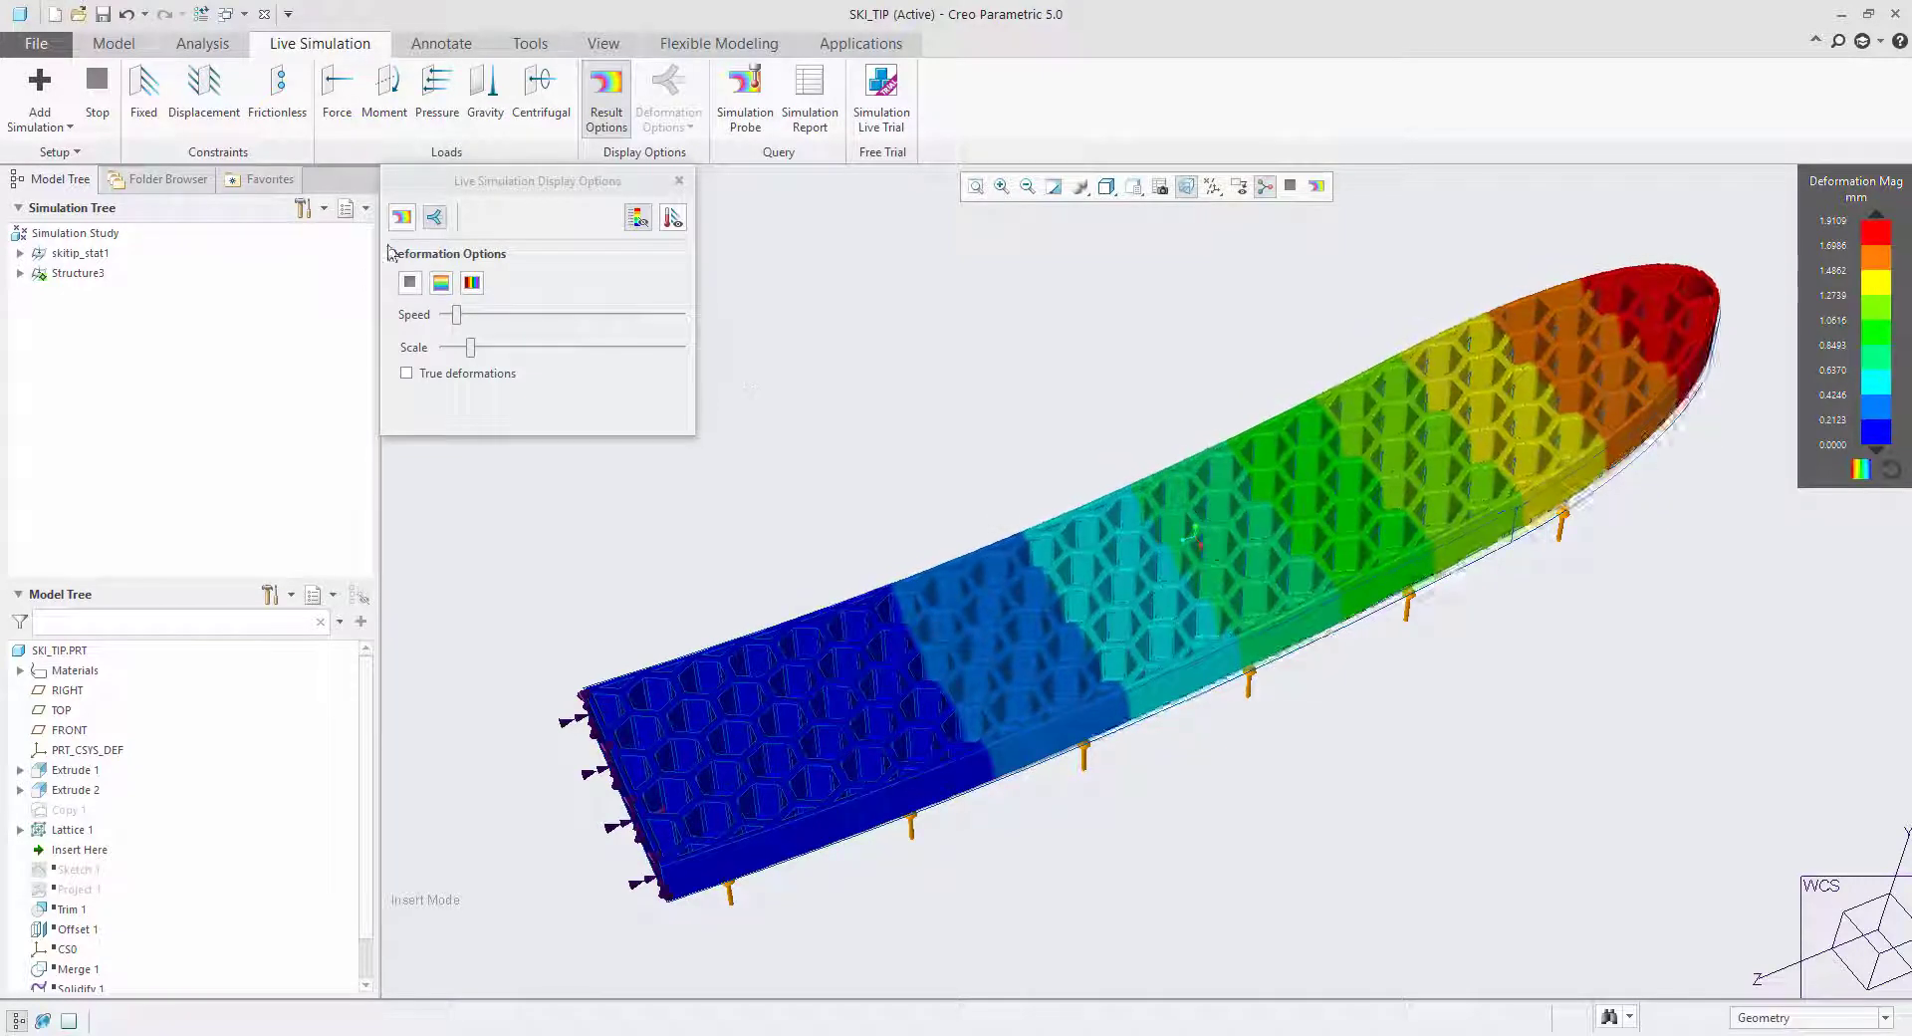
Show the Von Mises stress results and examine the stress in the lattice near the fixed end.
left_click(407, 217)
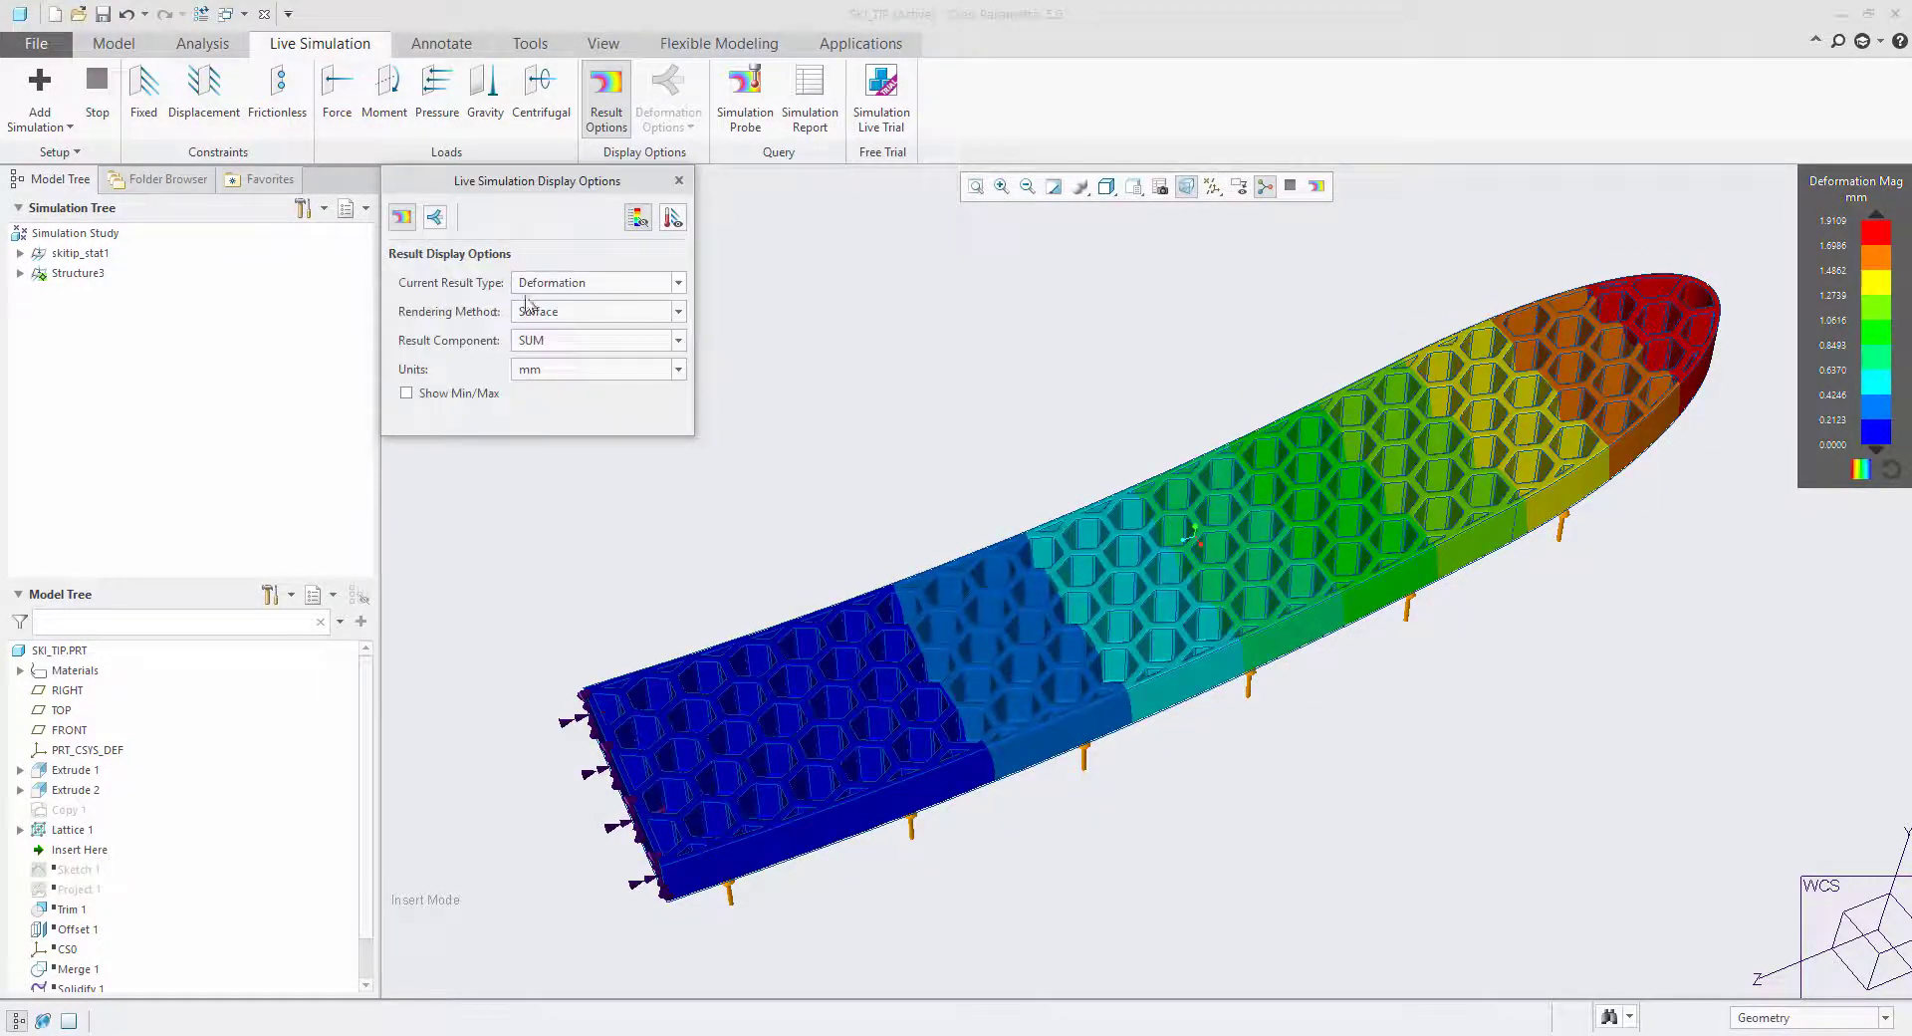
left_click(547, 286)
left_click(557, 302)
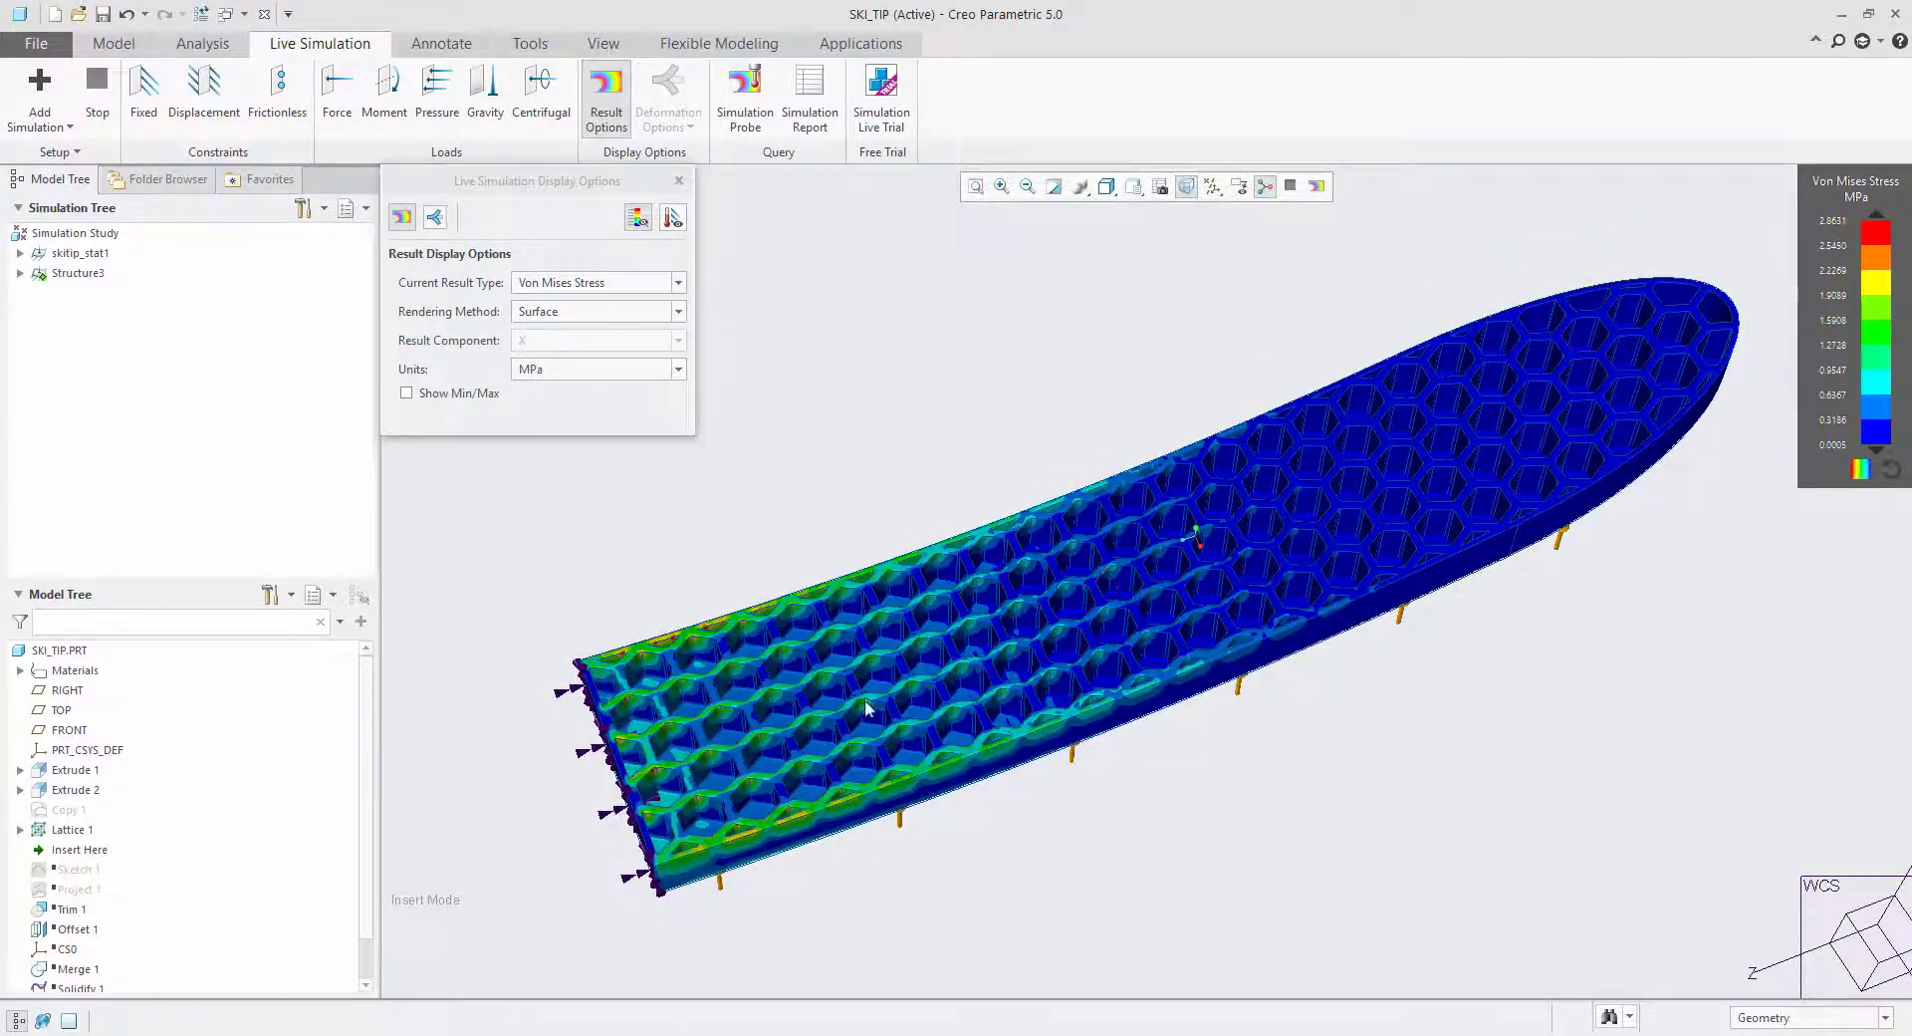
scroll(665, 704, "up", 2)
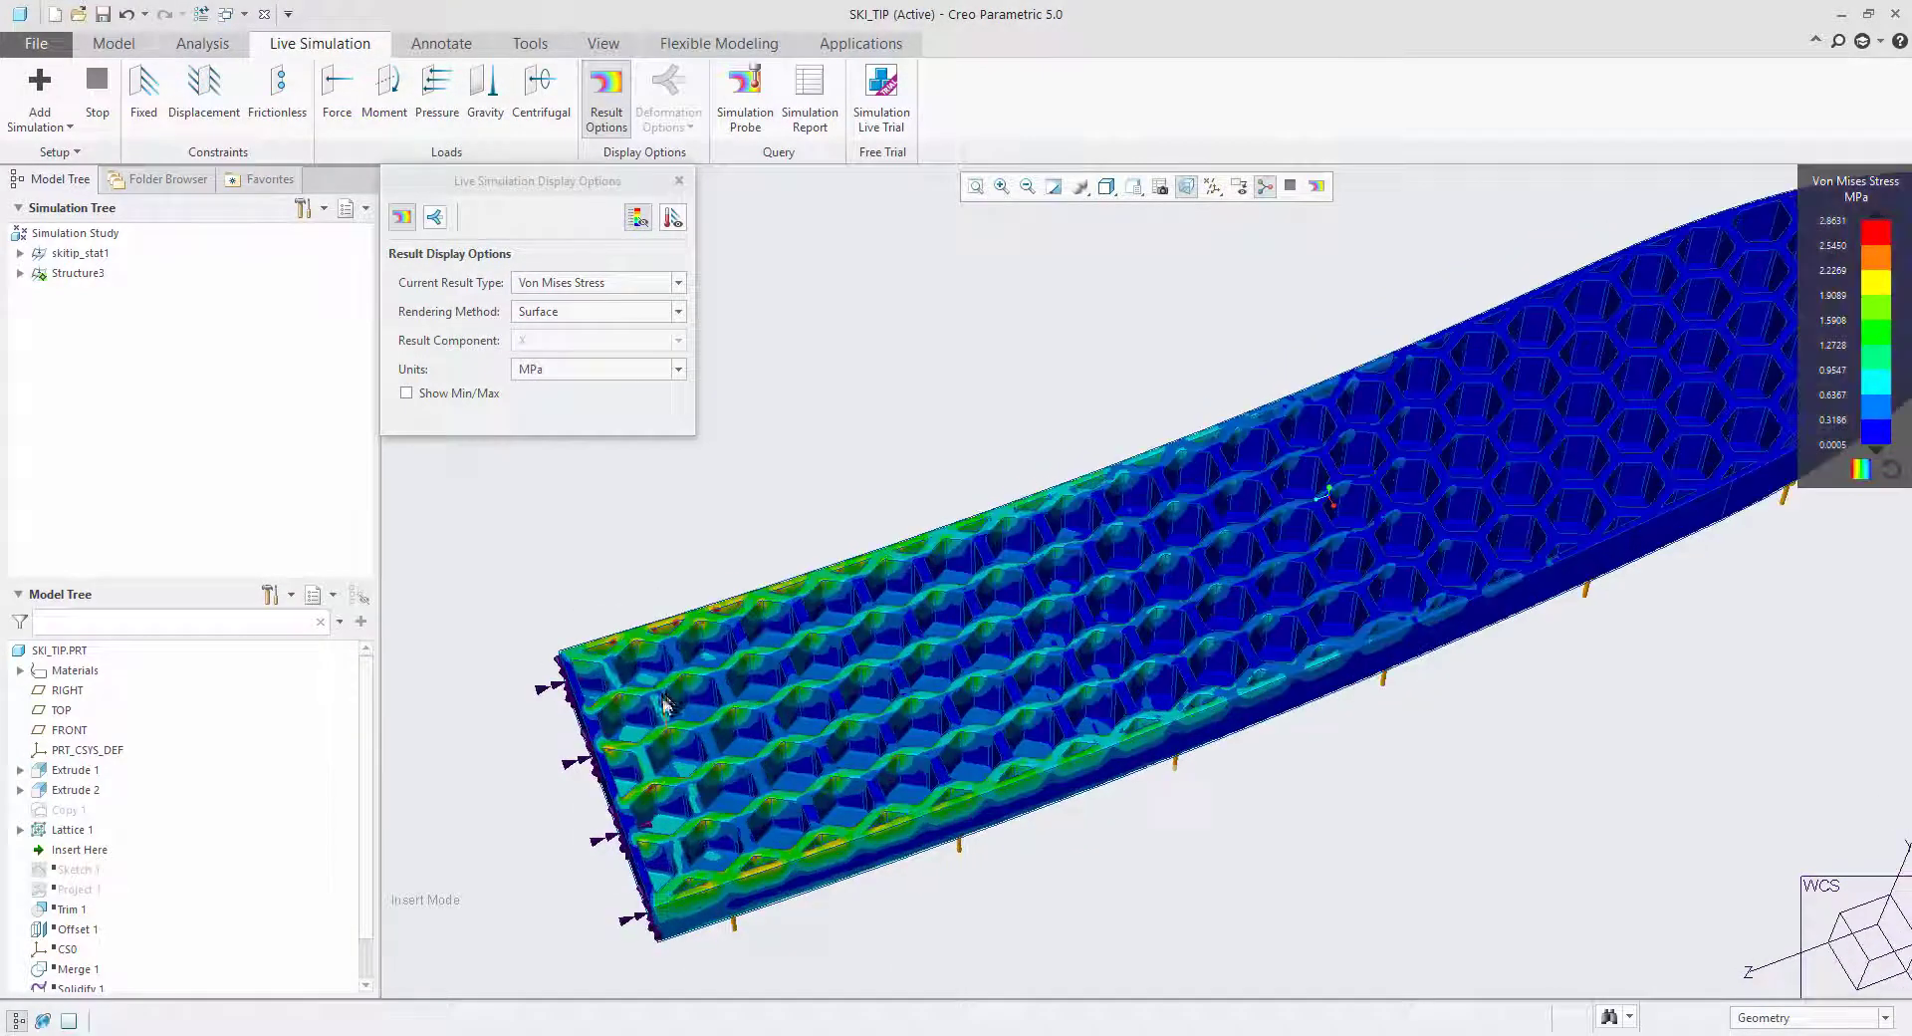
scroll(687, 632, "down", 2)
middle_click_drag(773, 663, 642, 642)
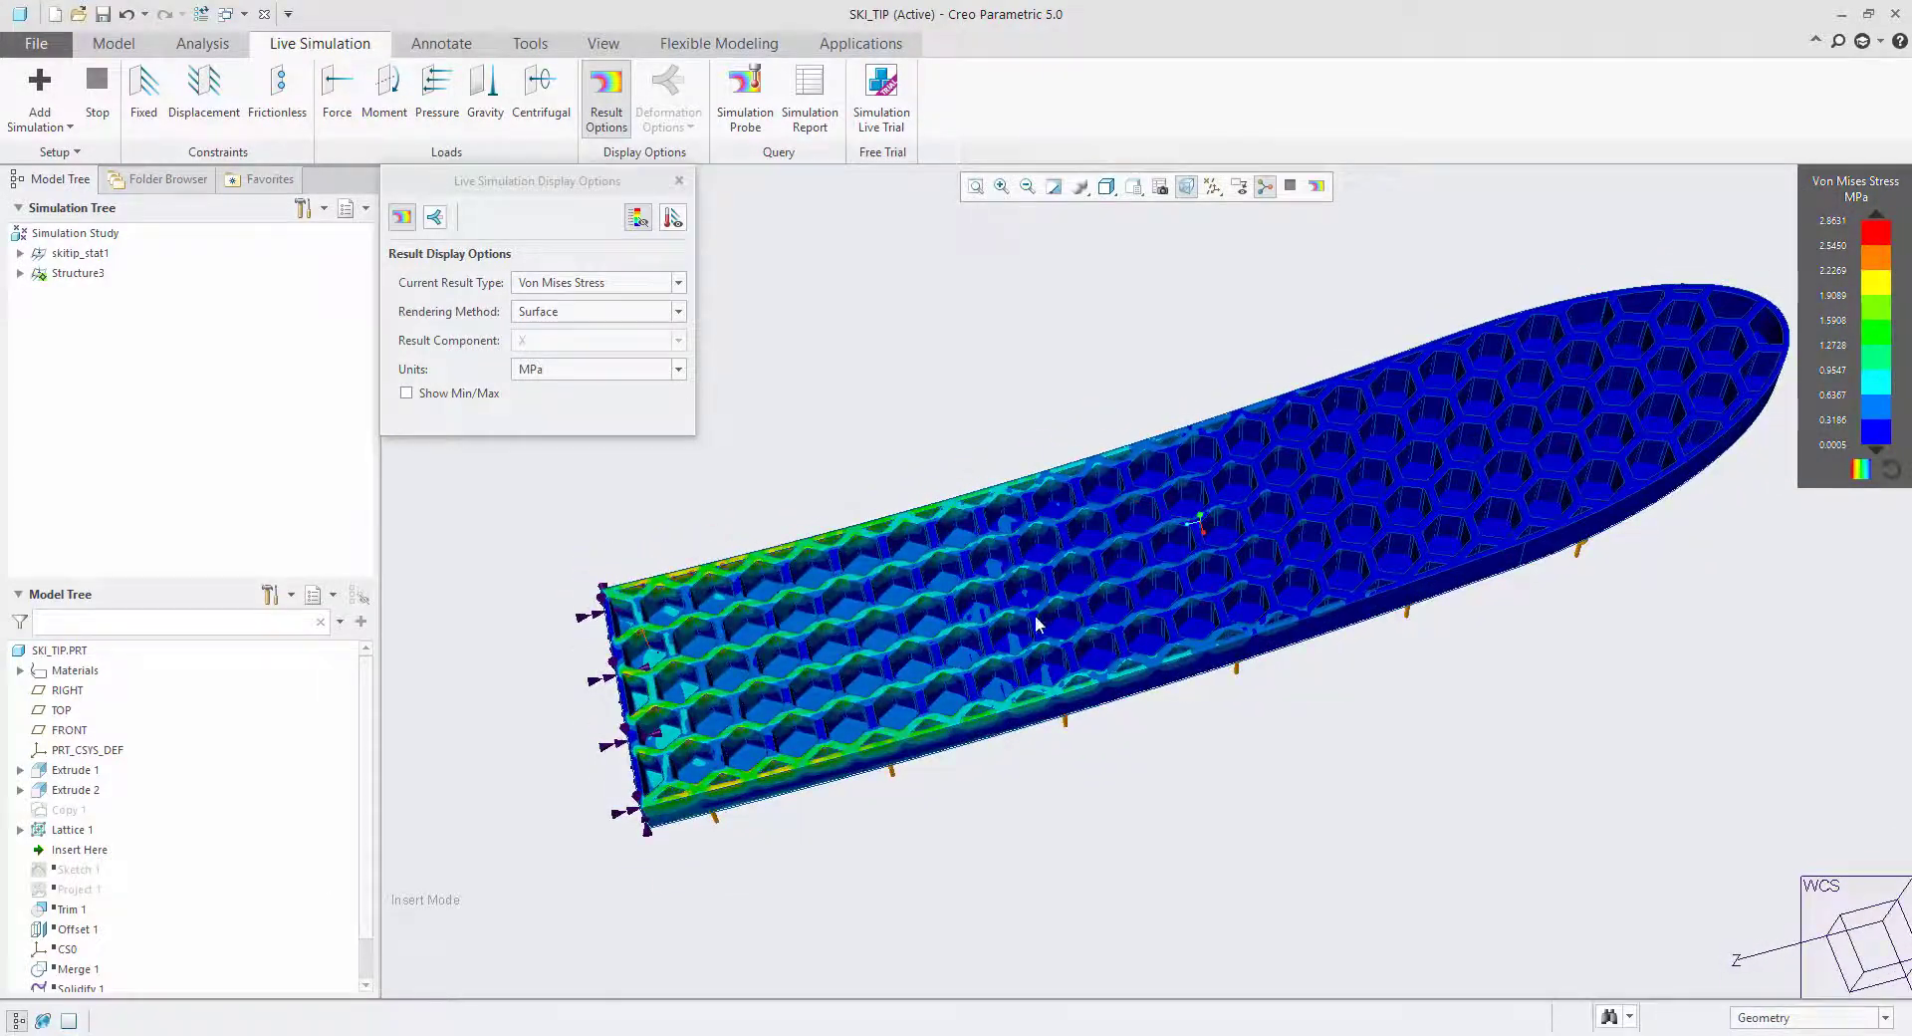
mouse_move(1001, 638)
middle_mouse_down()
mouse_move(1006, 562)
mouse_move(1019, 649)
mouse_move(1001, 610)
middle_mouse_up()
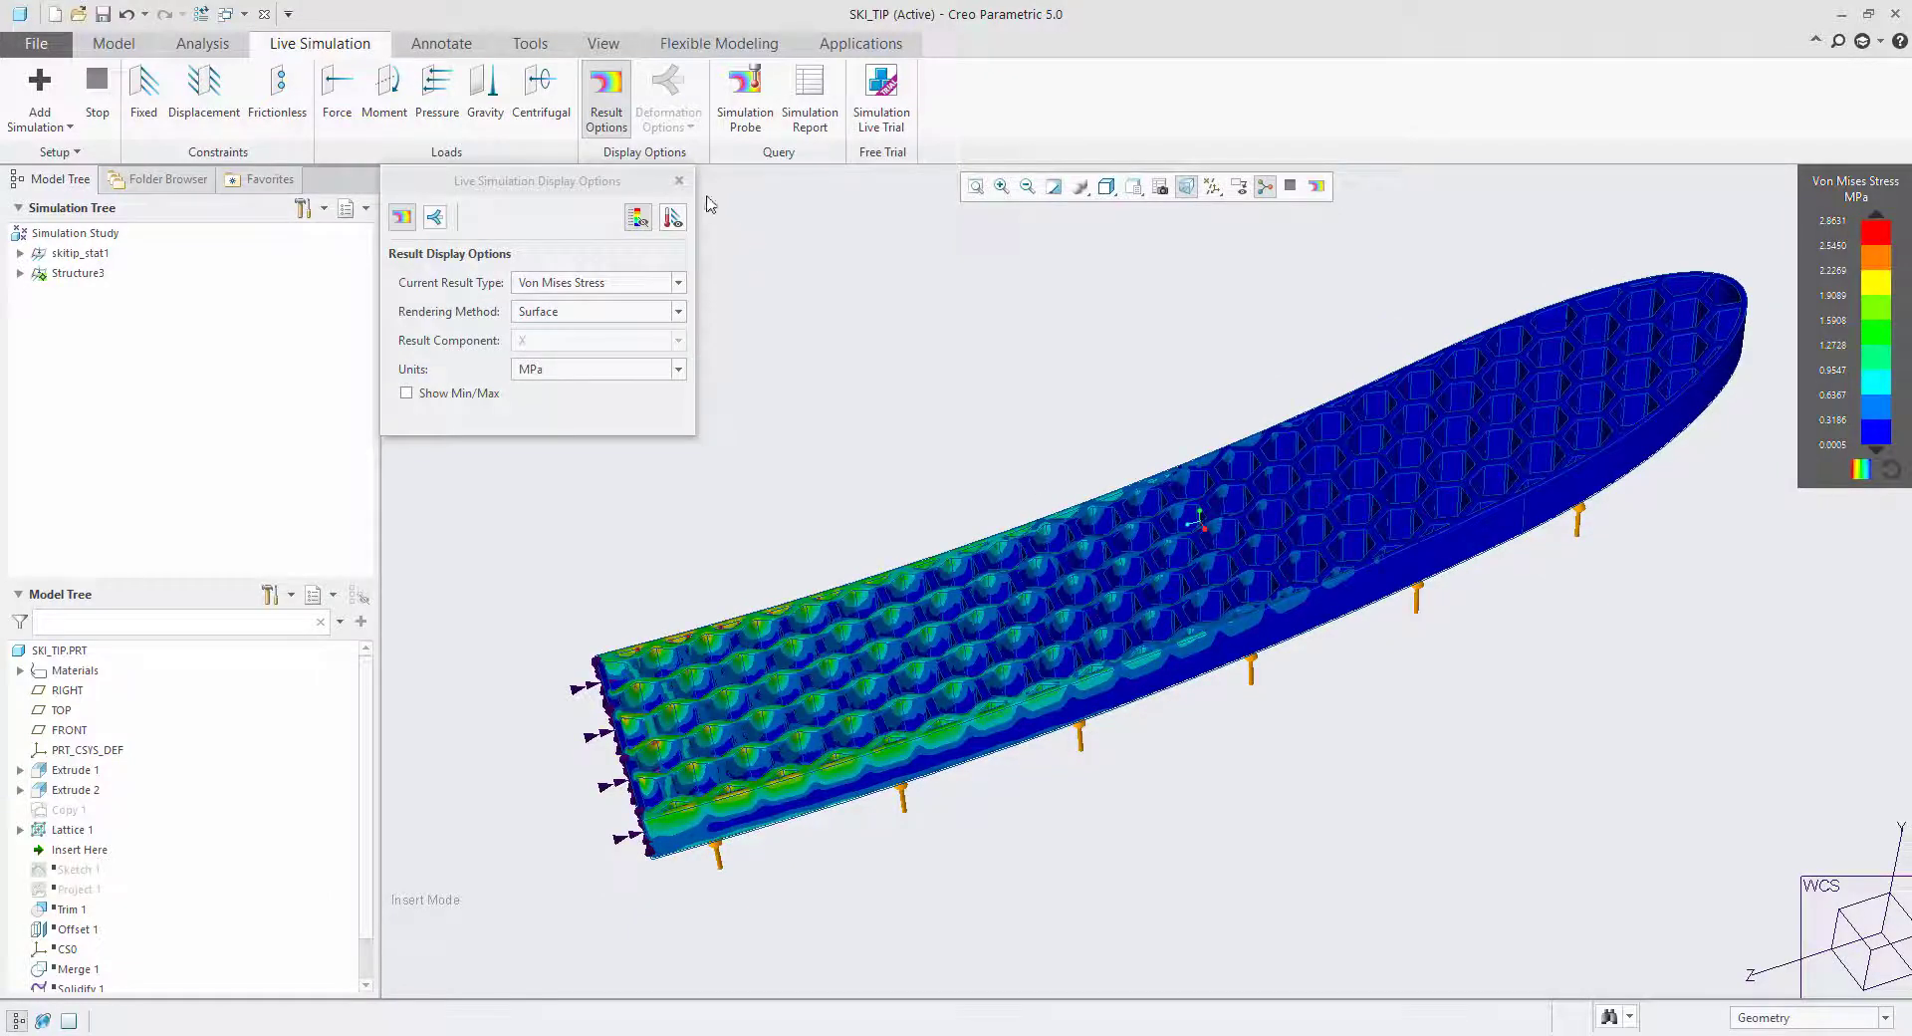
left_click(679, 182)
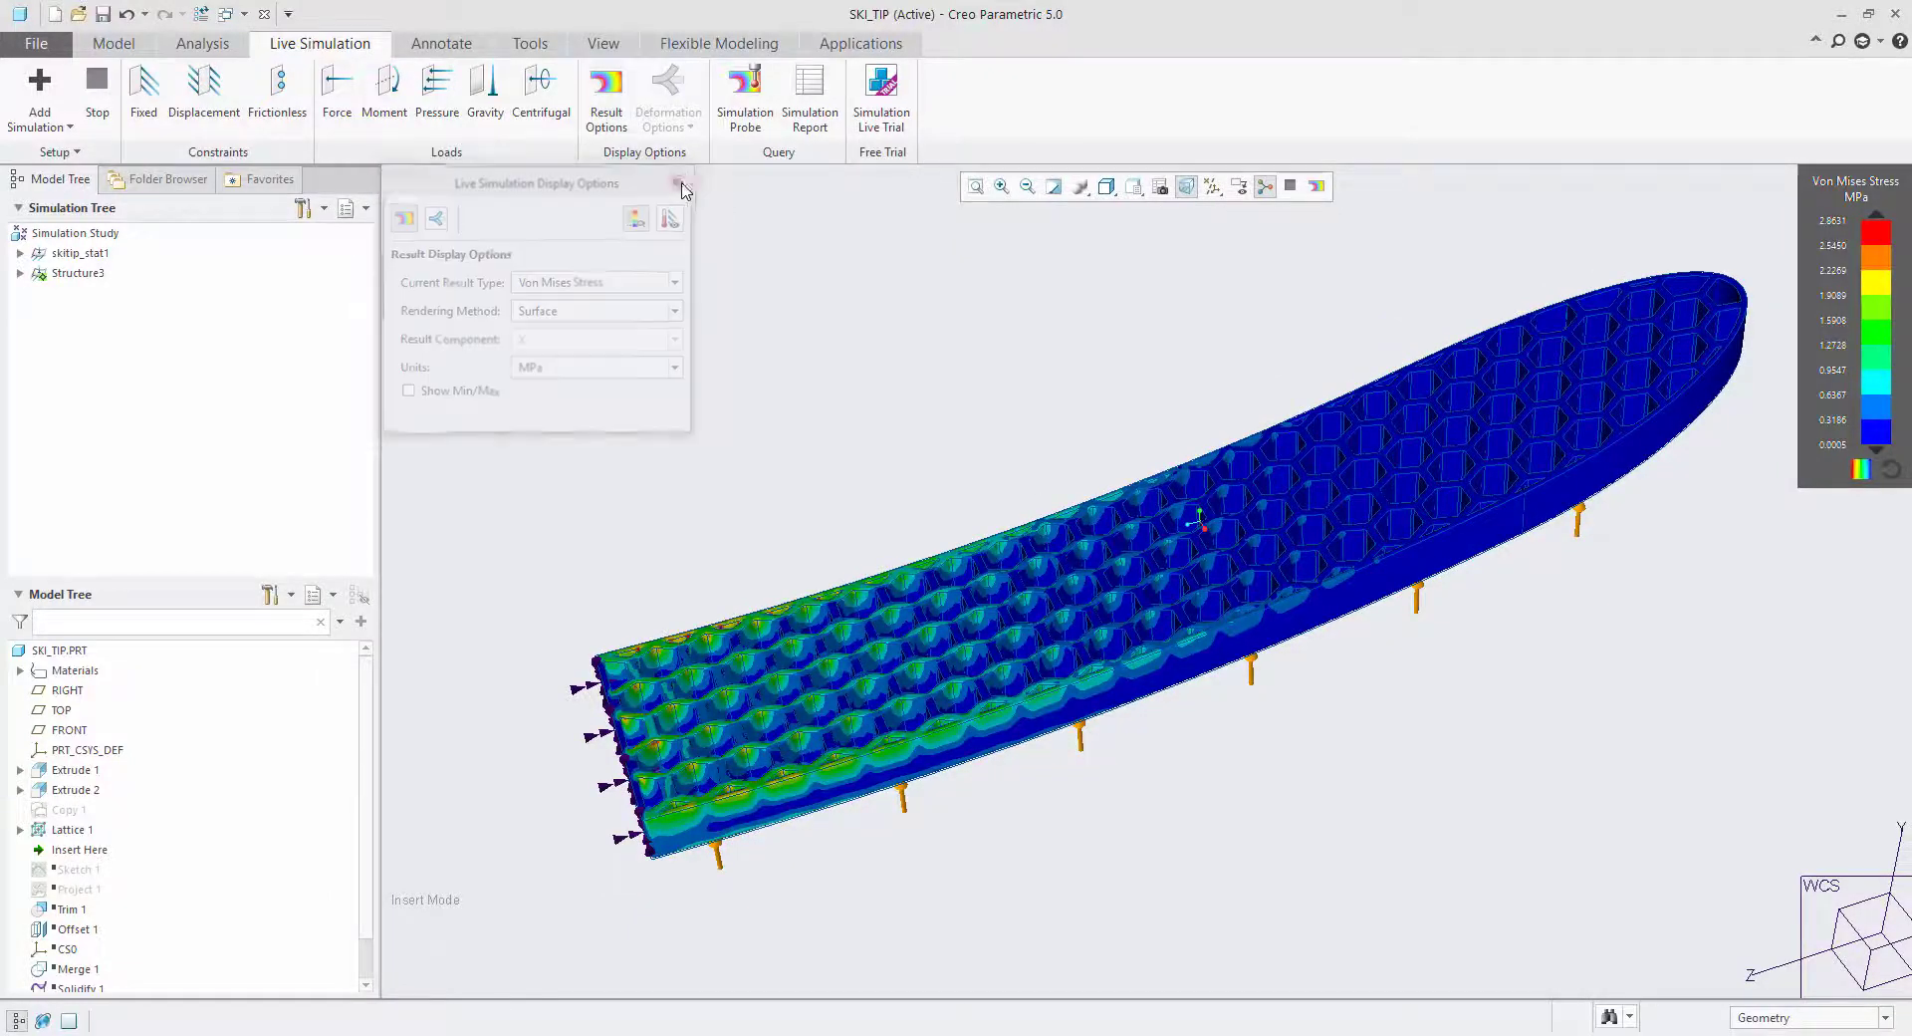
middle_click_drag(1045, 679, 1169, 814)
scroll(1263, 802, "up", 2)
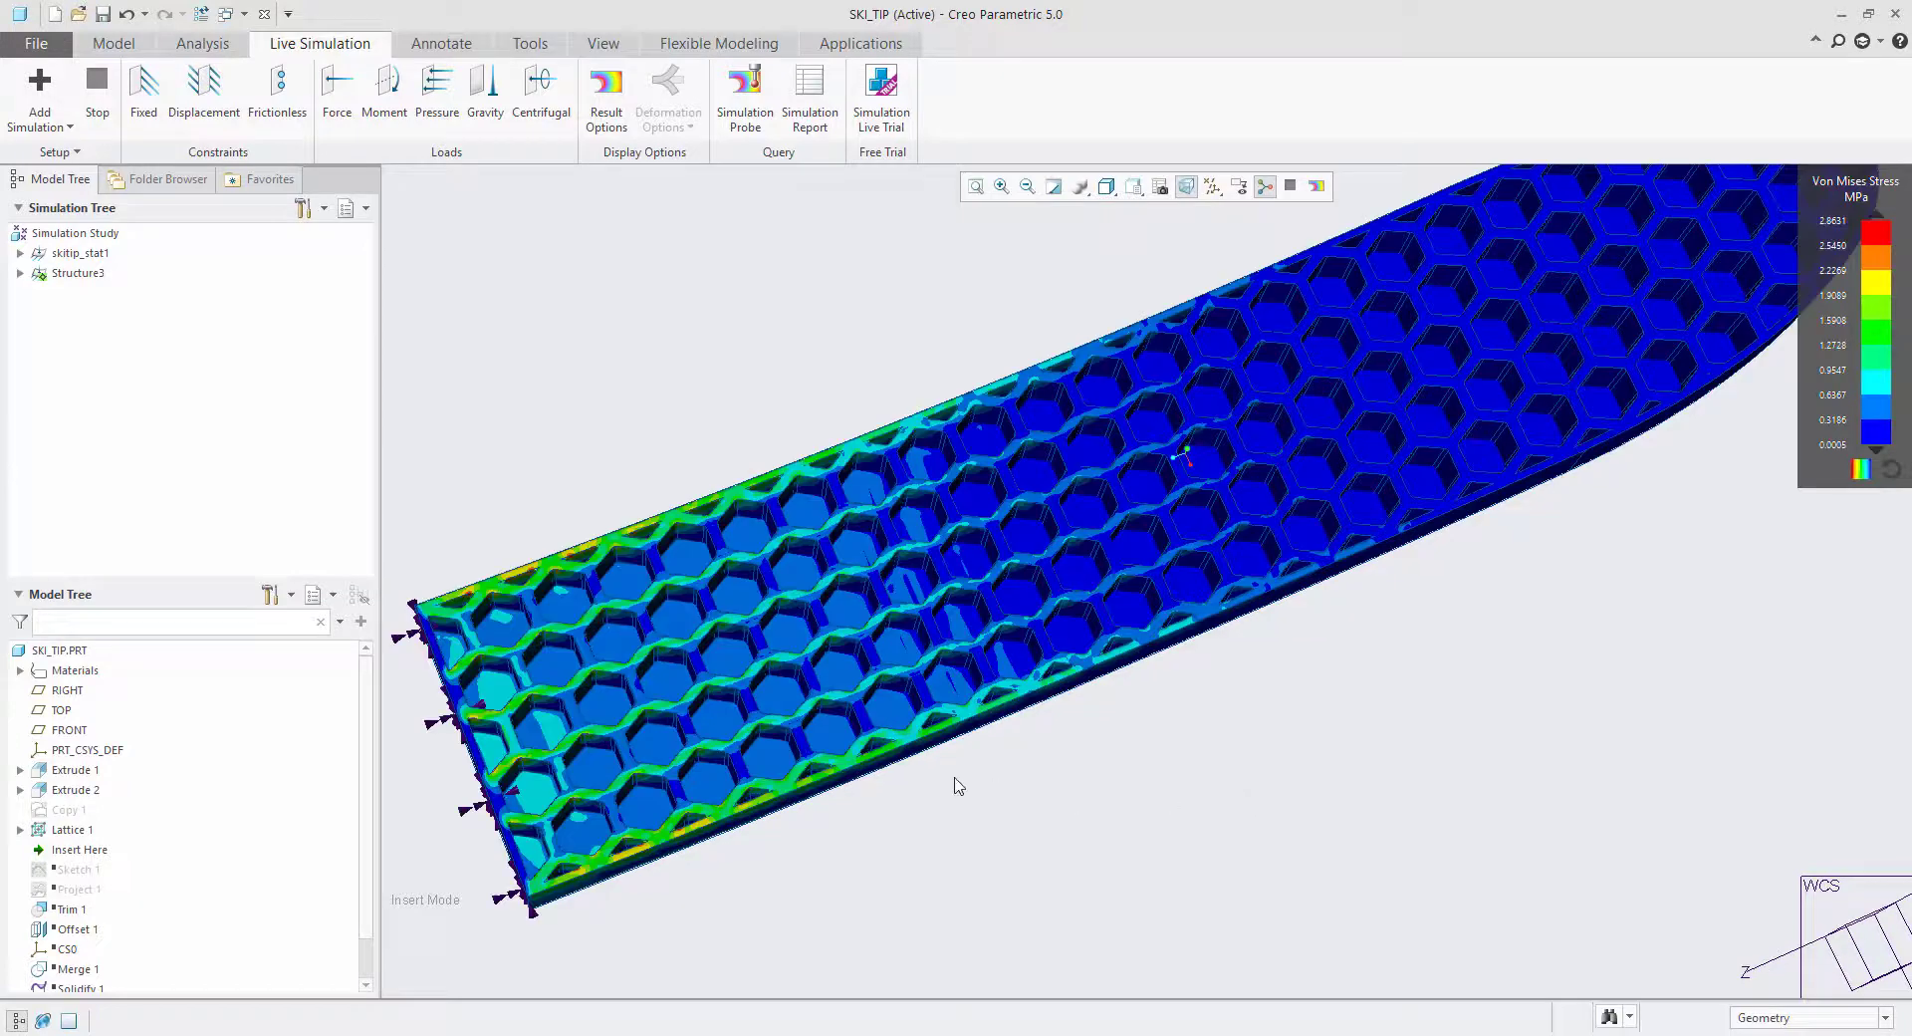
scroll(931, 796, "down", 2)
Redefine the lattice feature with a cell wall thickness of 2.
left_click(76, 831)
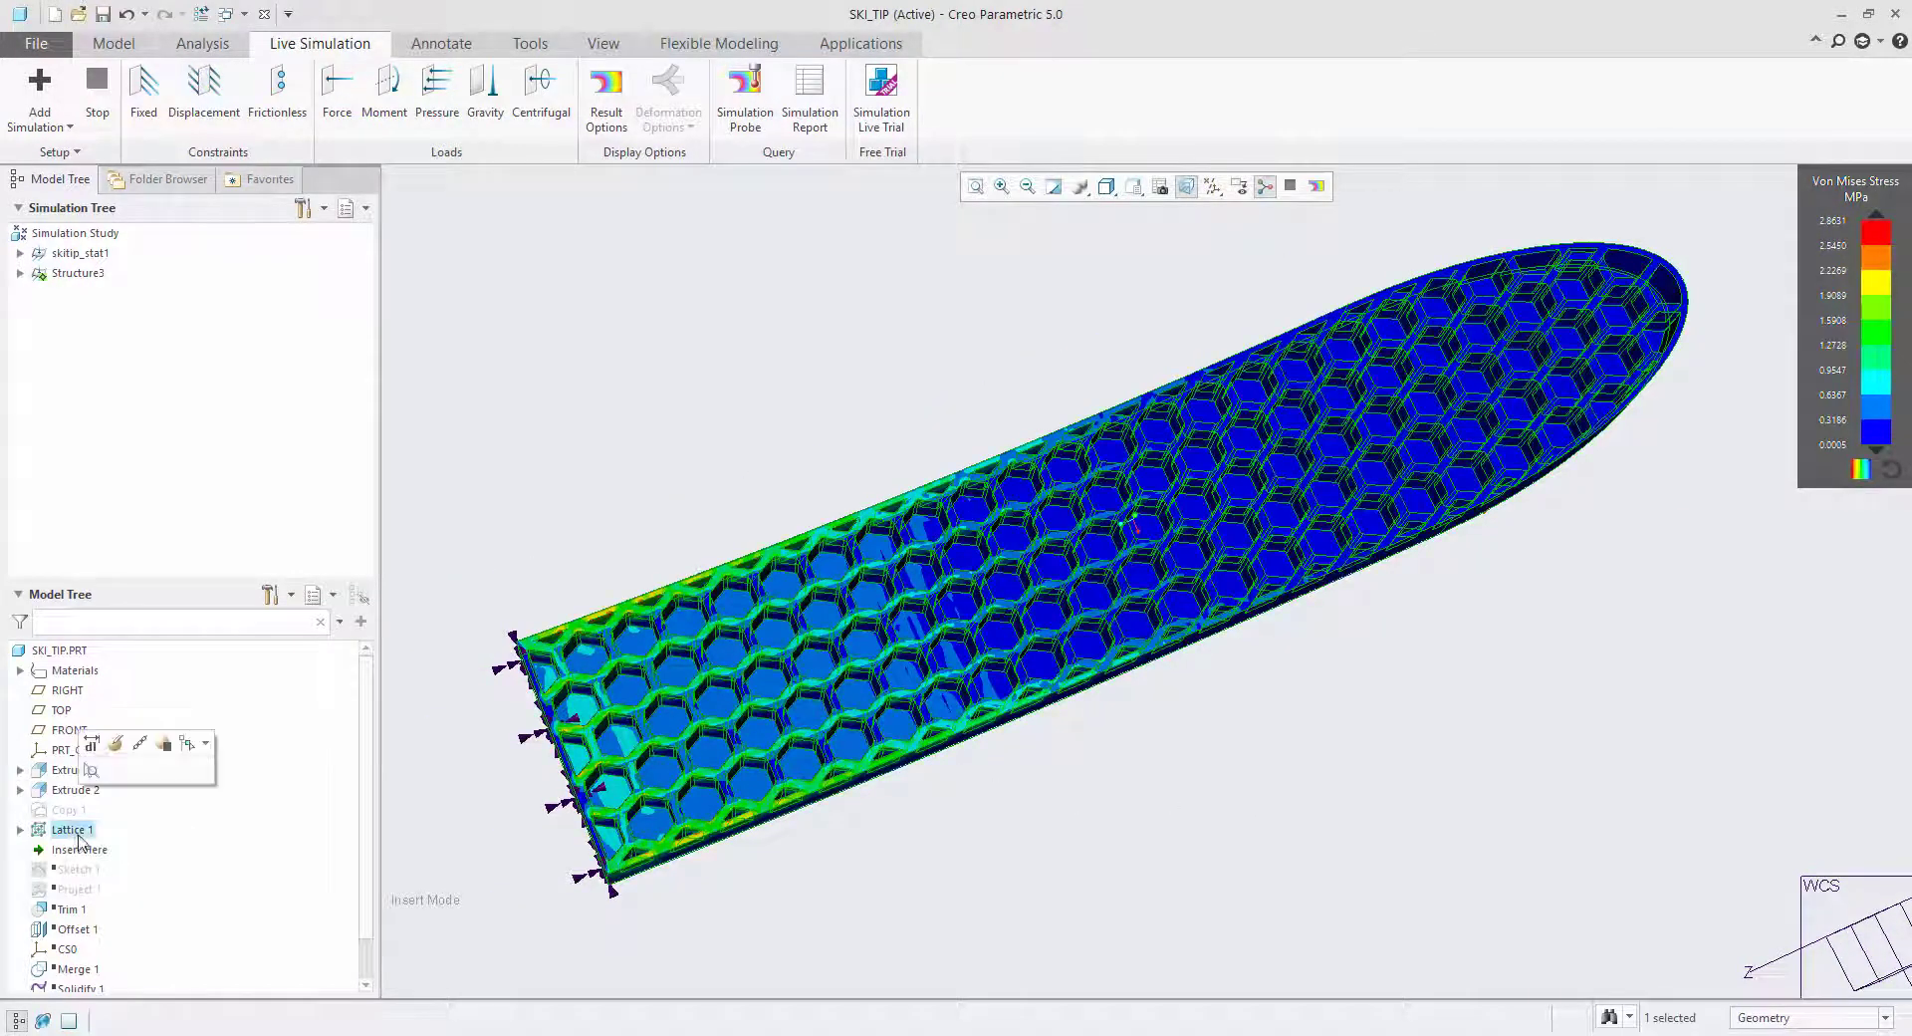
left_click(117, 744)
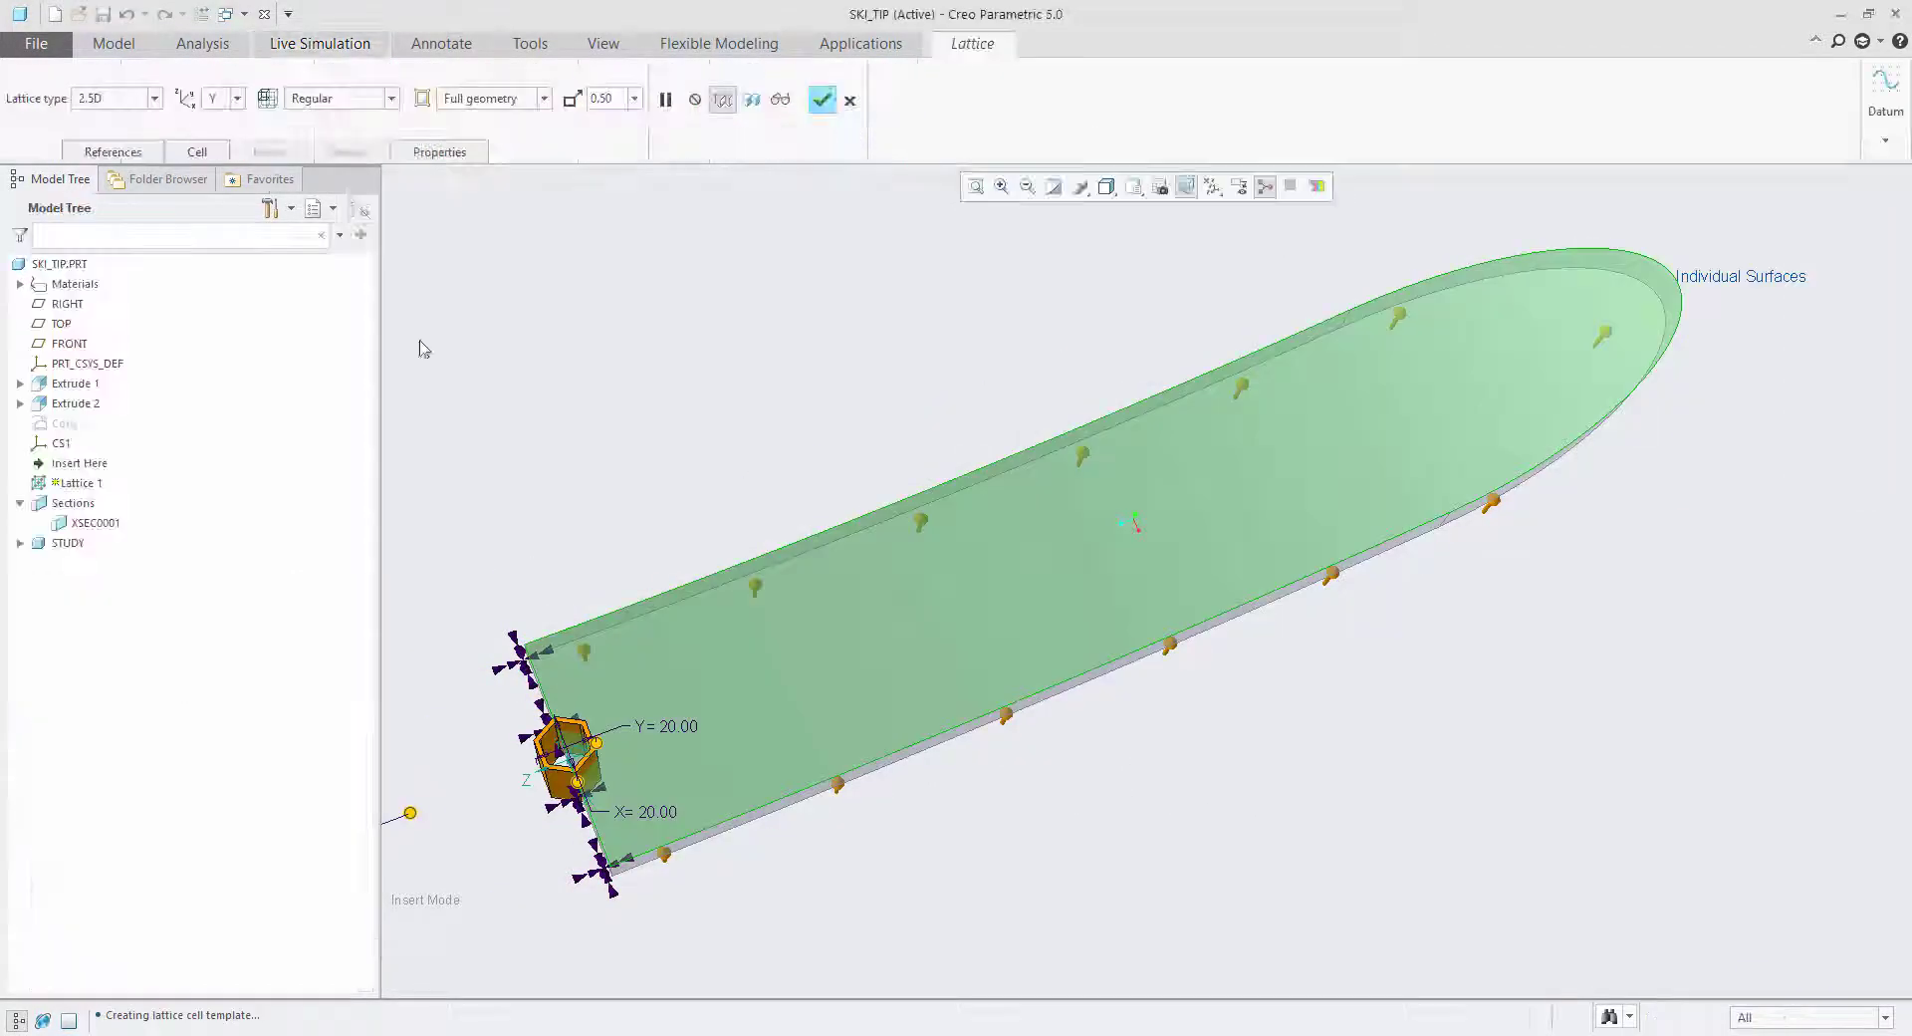
left_click(197, 154)
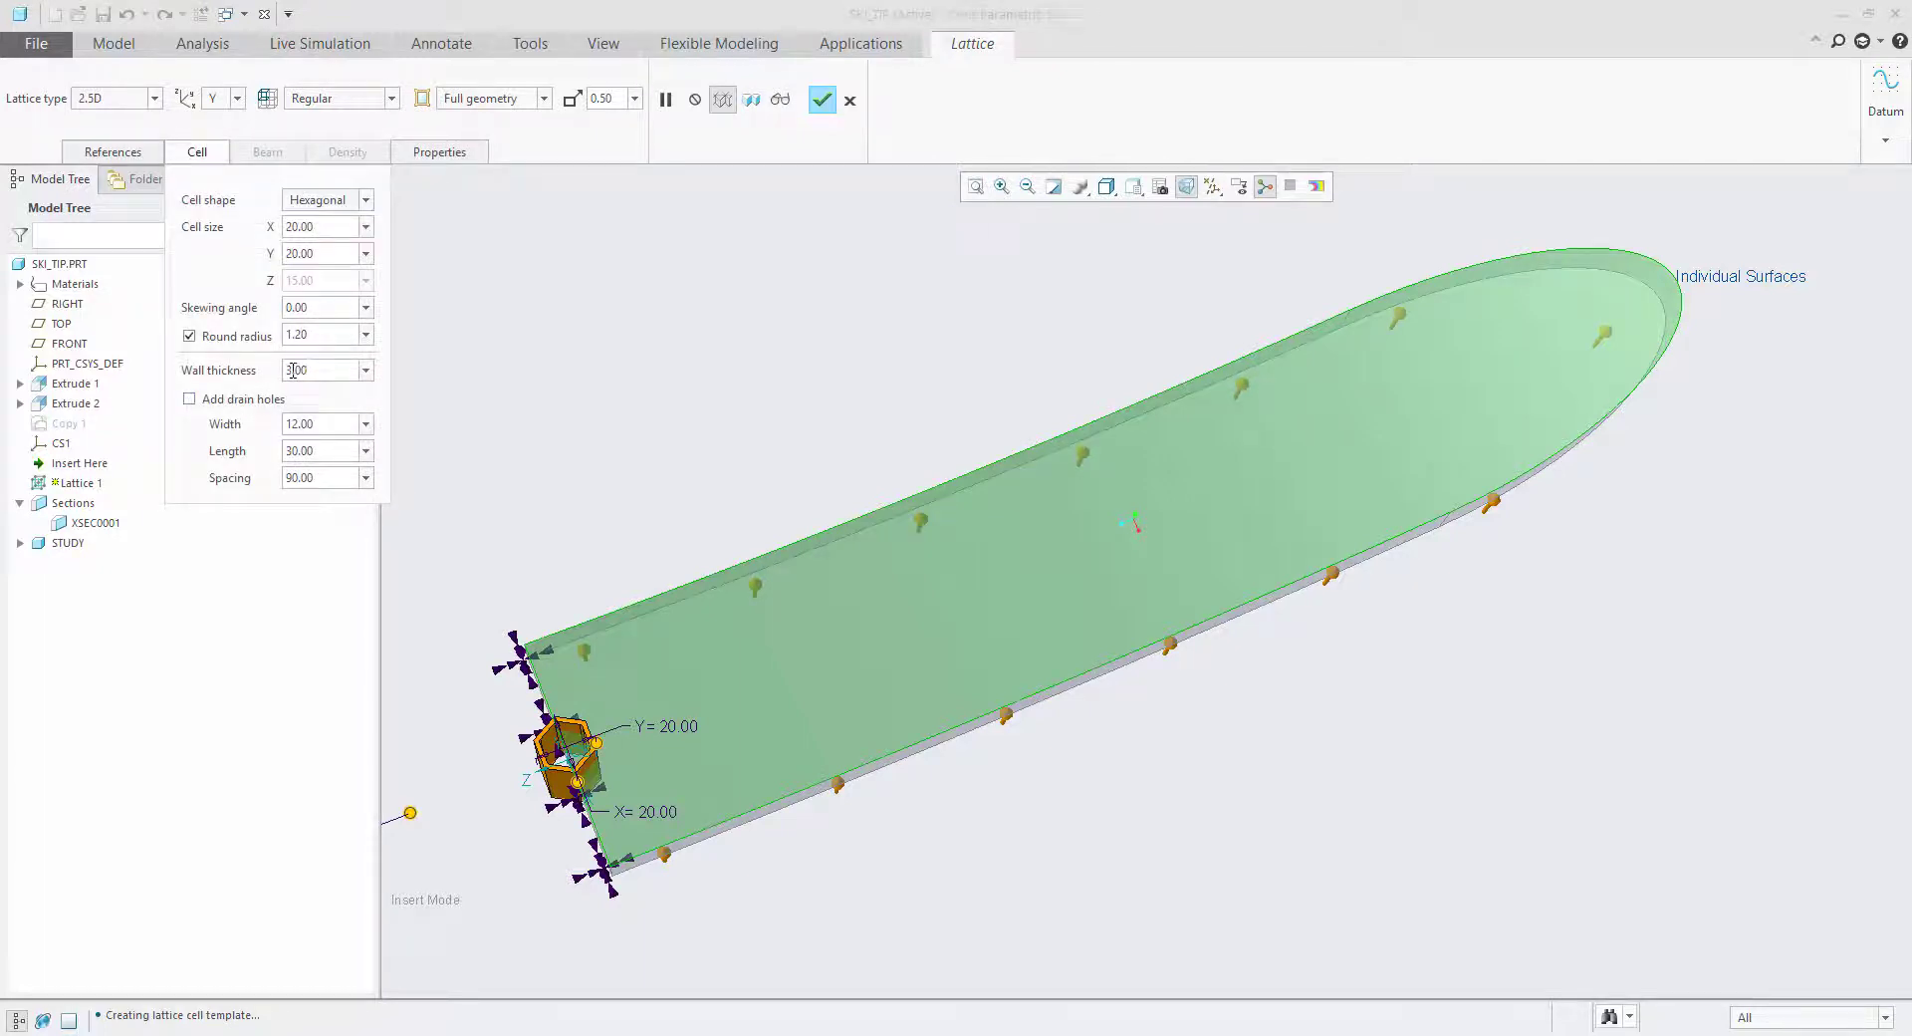
type("2")
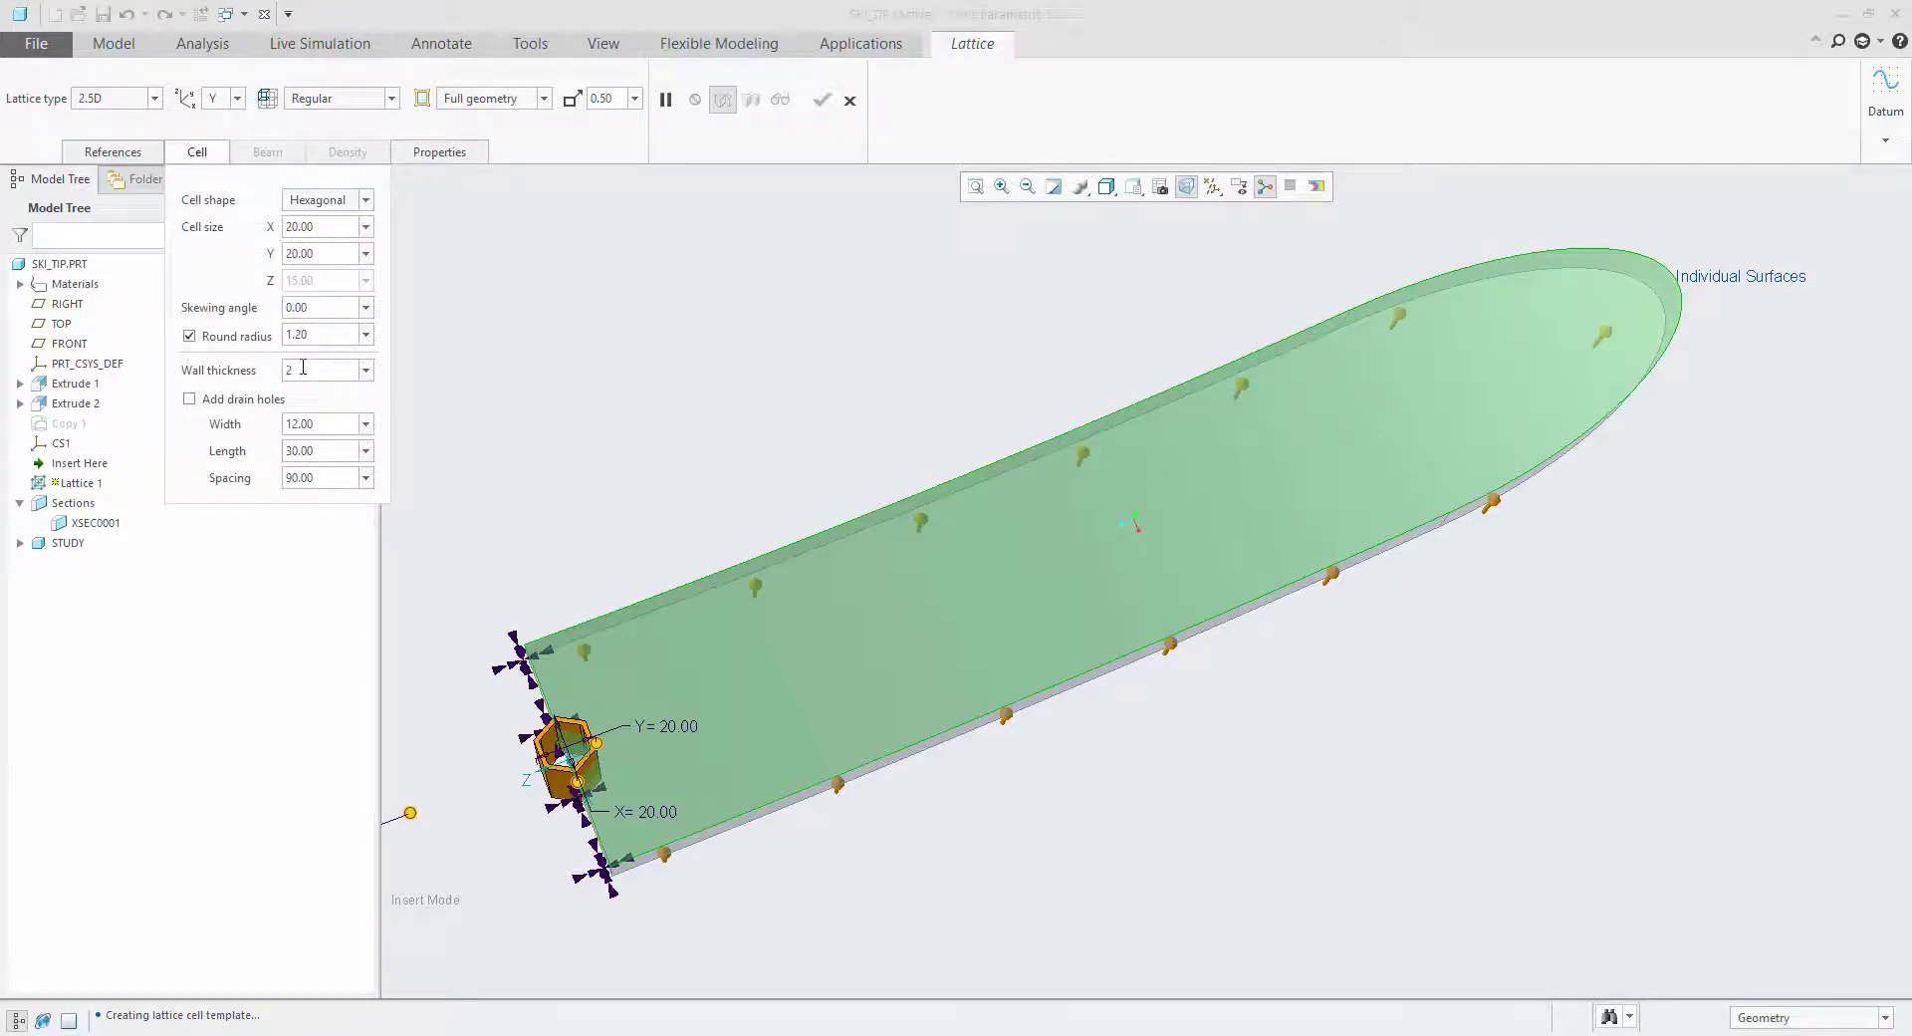
key("Return")
left_click(822, 100)
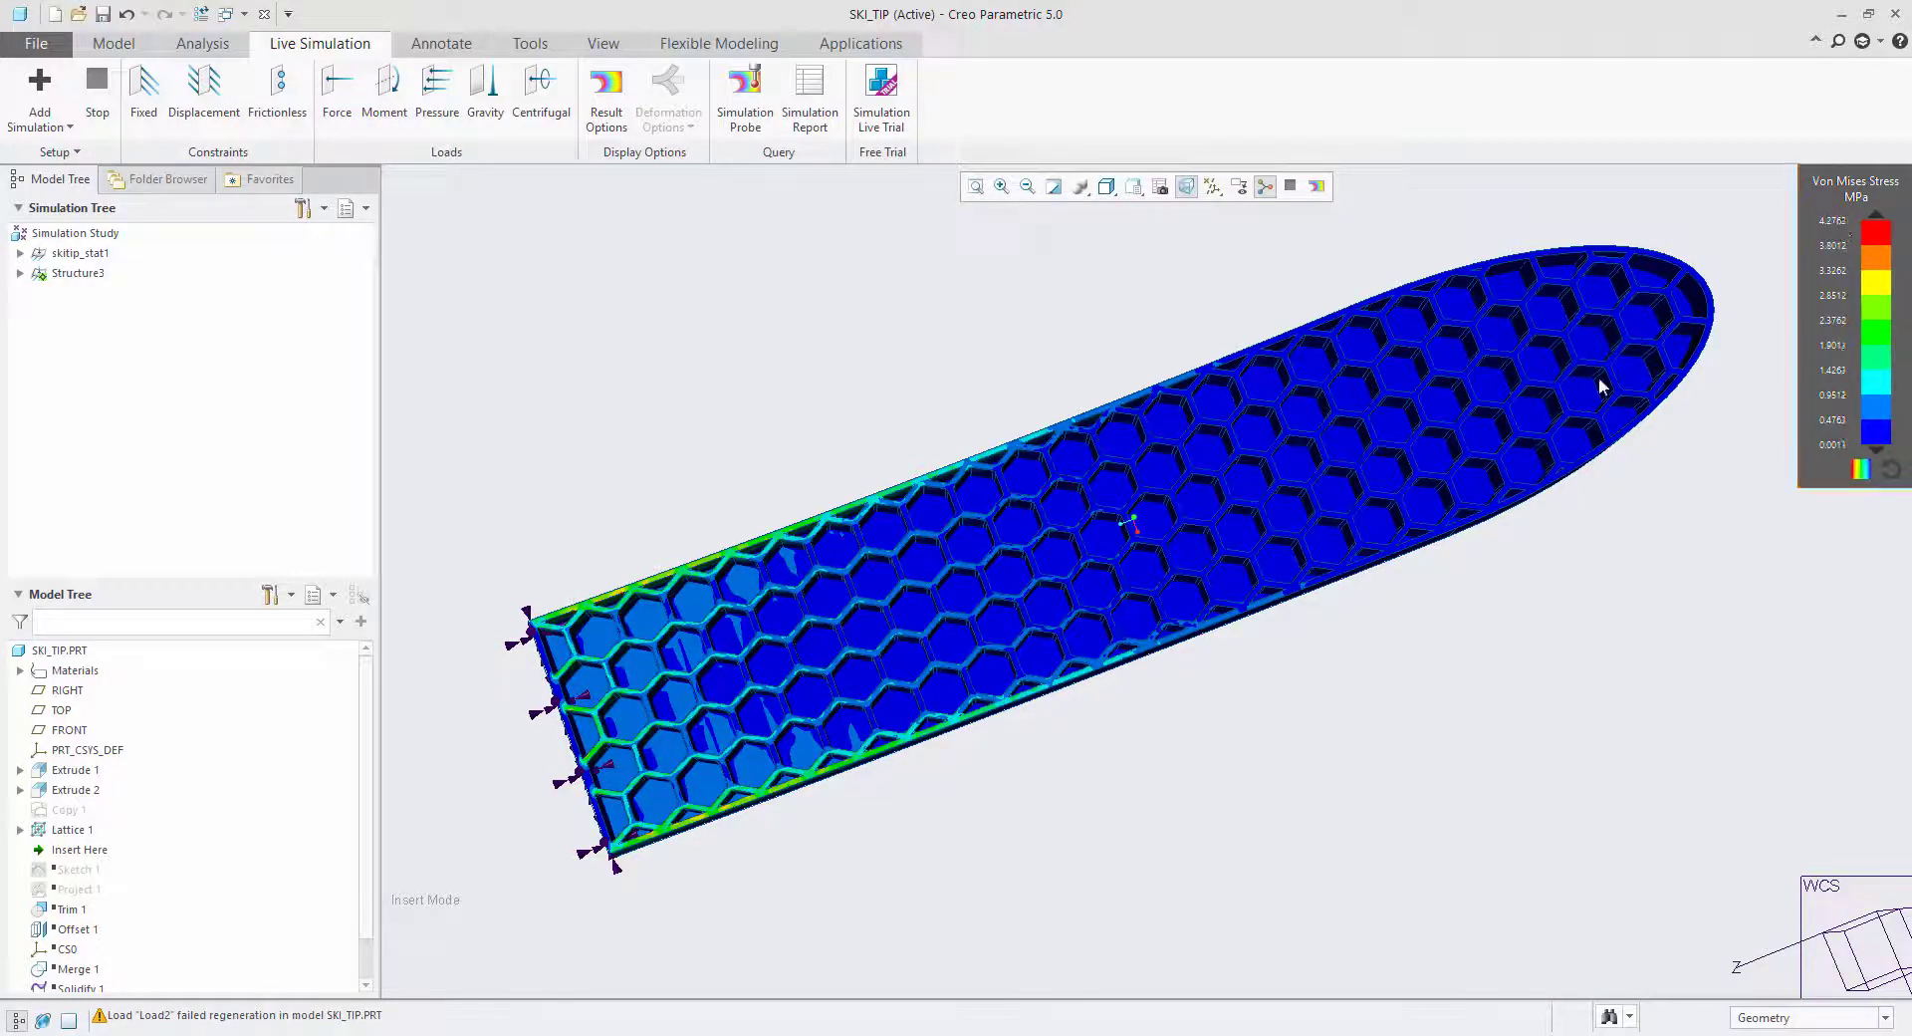
Check the updated stress near the fixed end and switch the result type to Deformation to examine the bending of the ski tip.
scroll(687, 821, "down", 5)
mouse_move(681, 838)
middle_mouse_down()
mouse_move(760, 683)
mouse_move(691, 809)
middle_mouse_up()
scroll(700, 824, "up", 4)
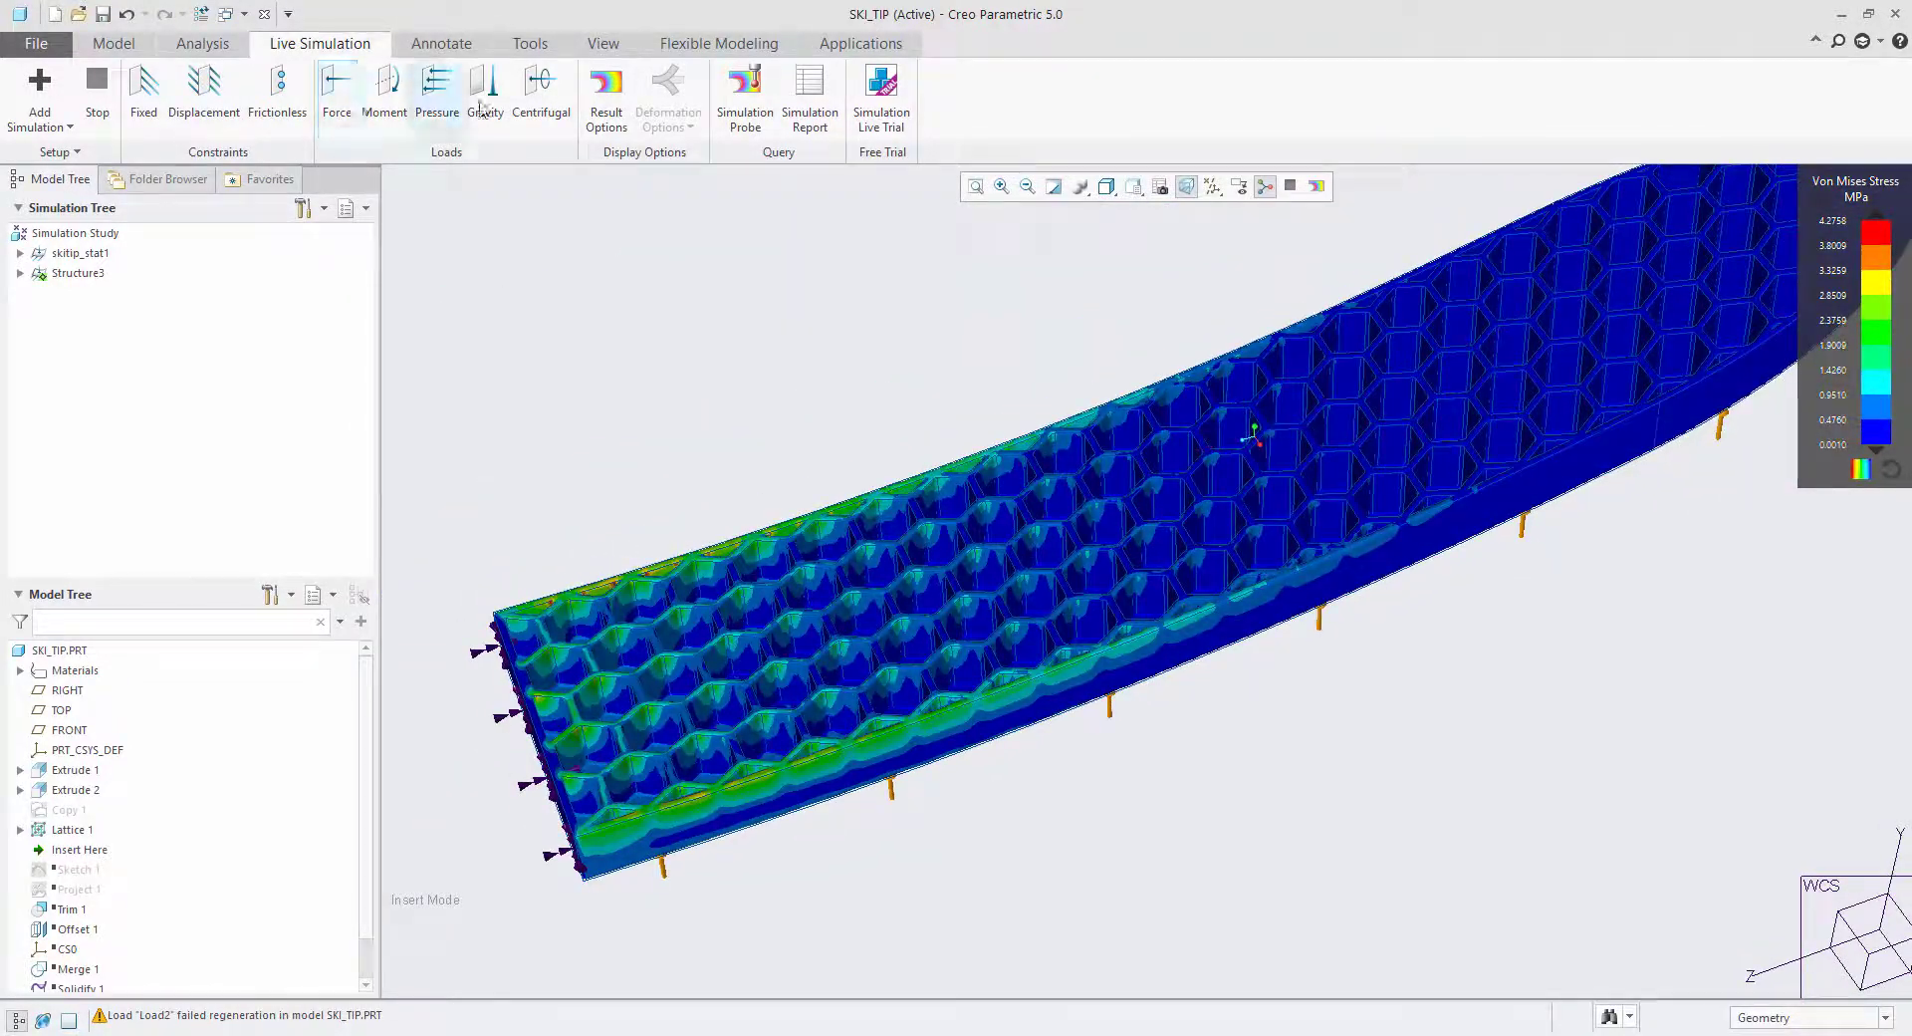
left_click(605, 94)
left_click(561, 285)
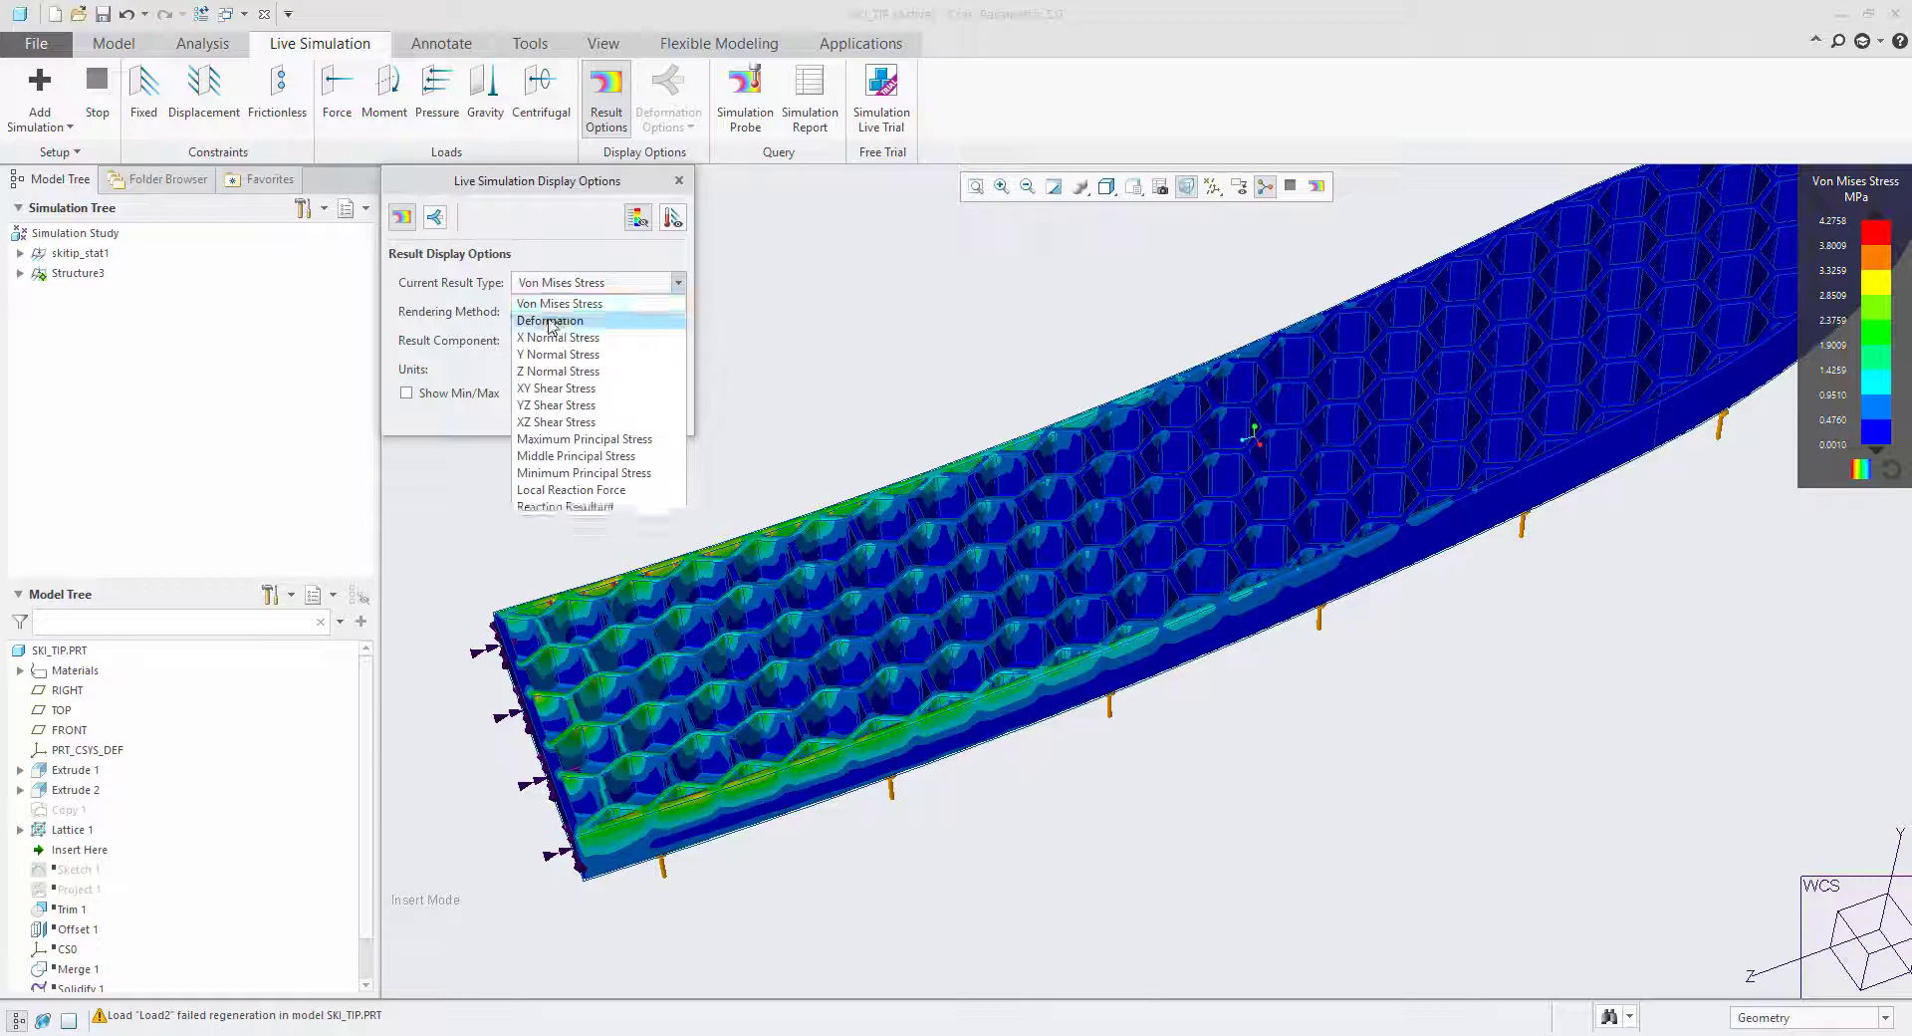
left_click(558, 309)
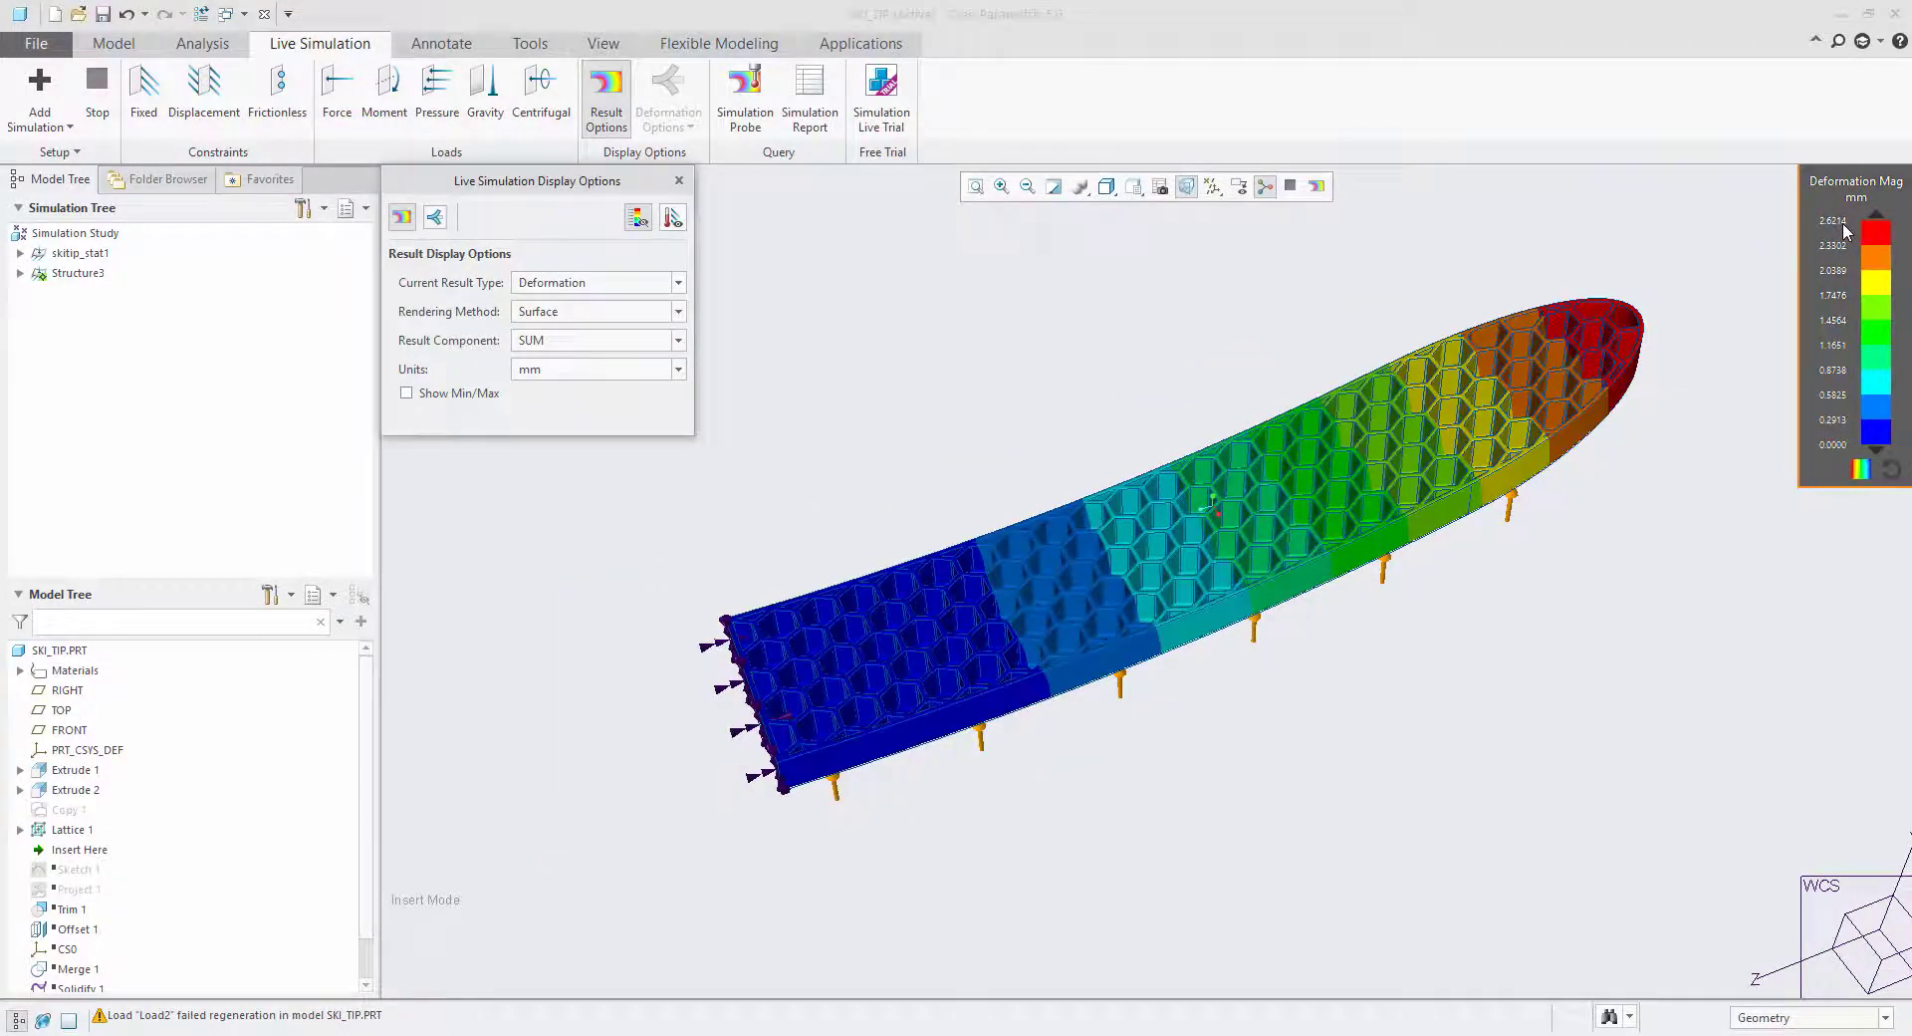
mouse_move(1464, 557)
middle_mouse_down()
mouse_move(1461, 478)
mouse_move(1439, 466)
mouse_move(1468, 482)
middle_mouse_up()
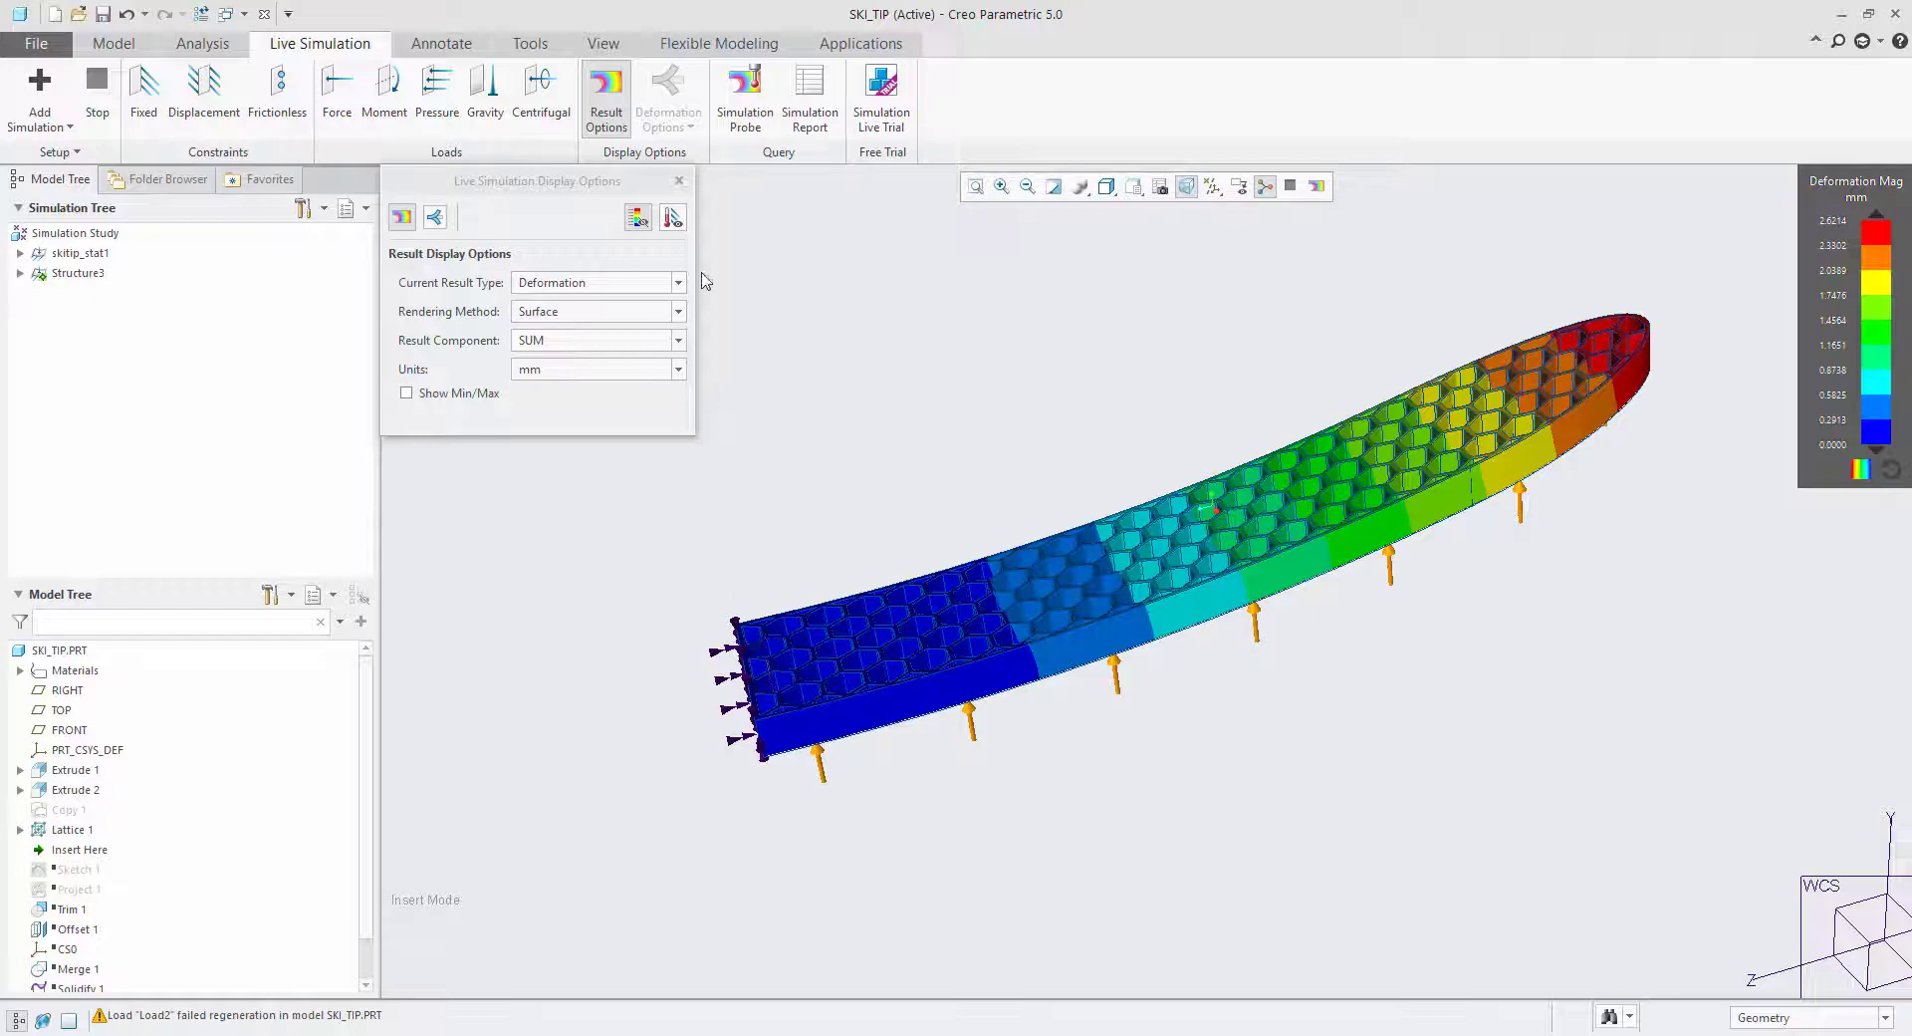
middle_click_drag(1571, 375, 1135, 580)
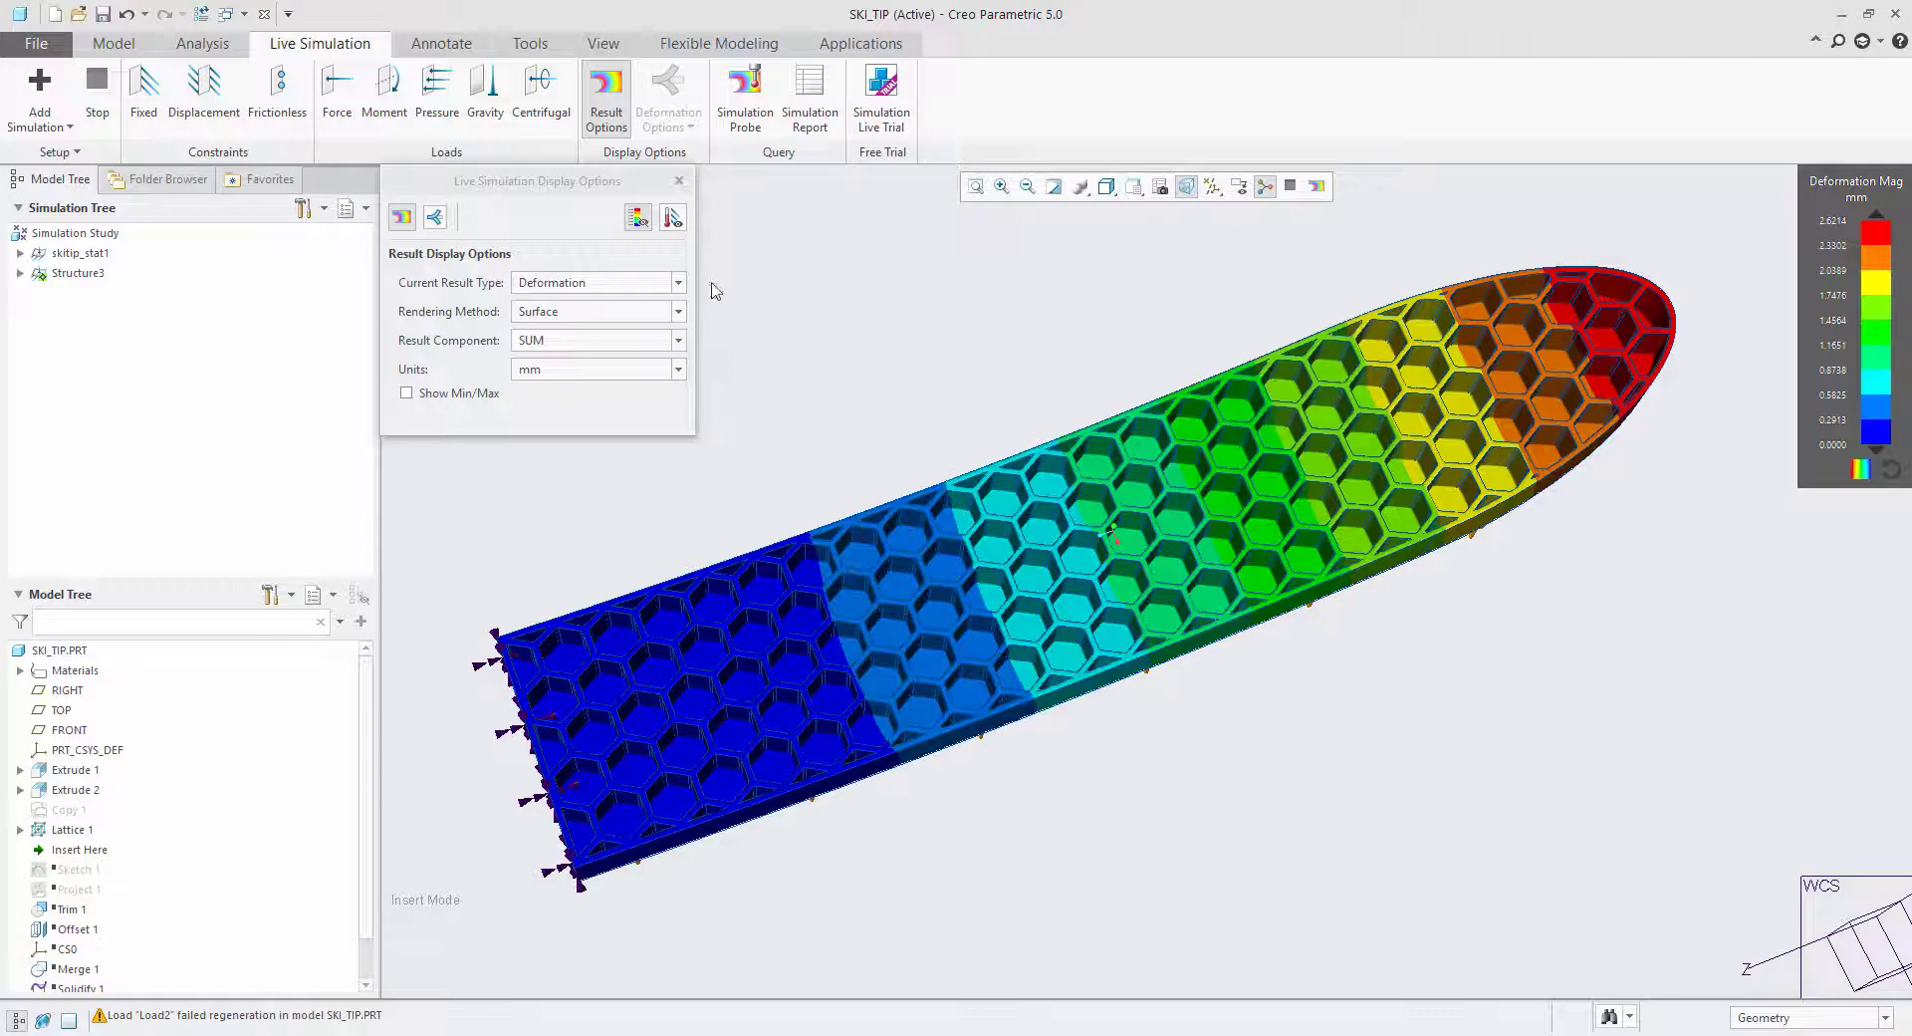
left_click(678, 180)
mouse_move(1105, 533)
middle_mouse_down()
mouse_move(1091, 547)
mouse_move(1104, 528)
middle_mouse_up()
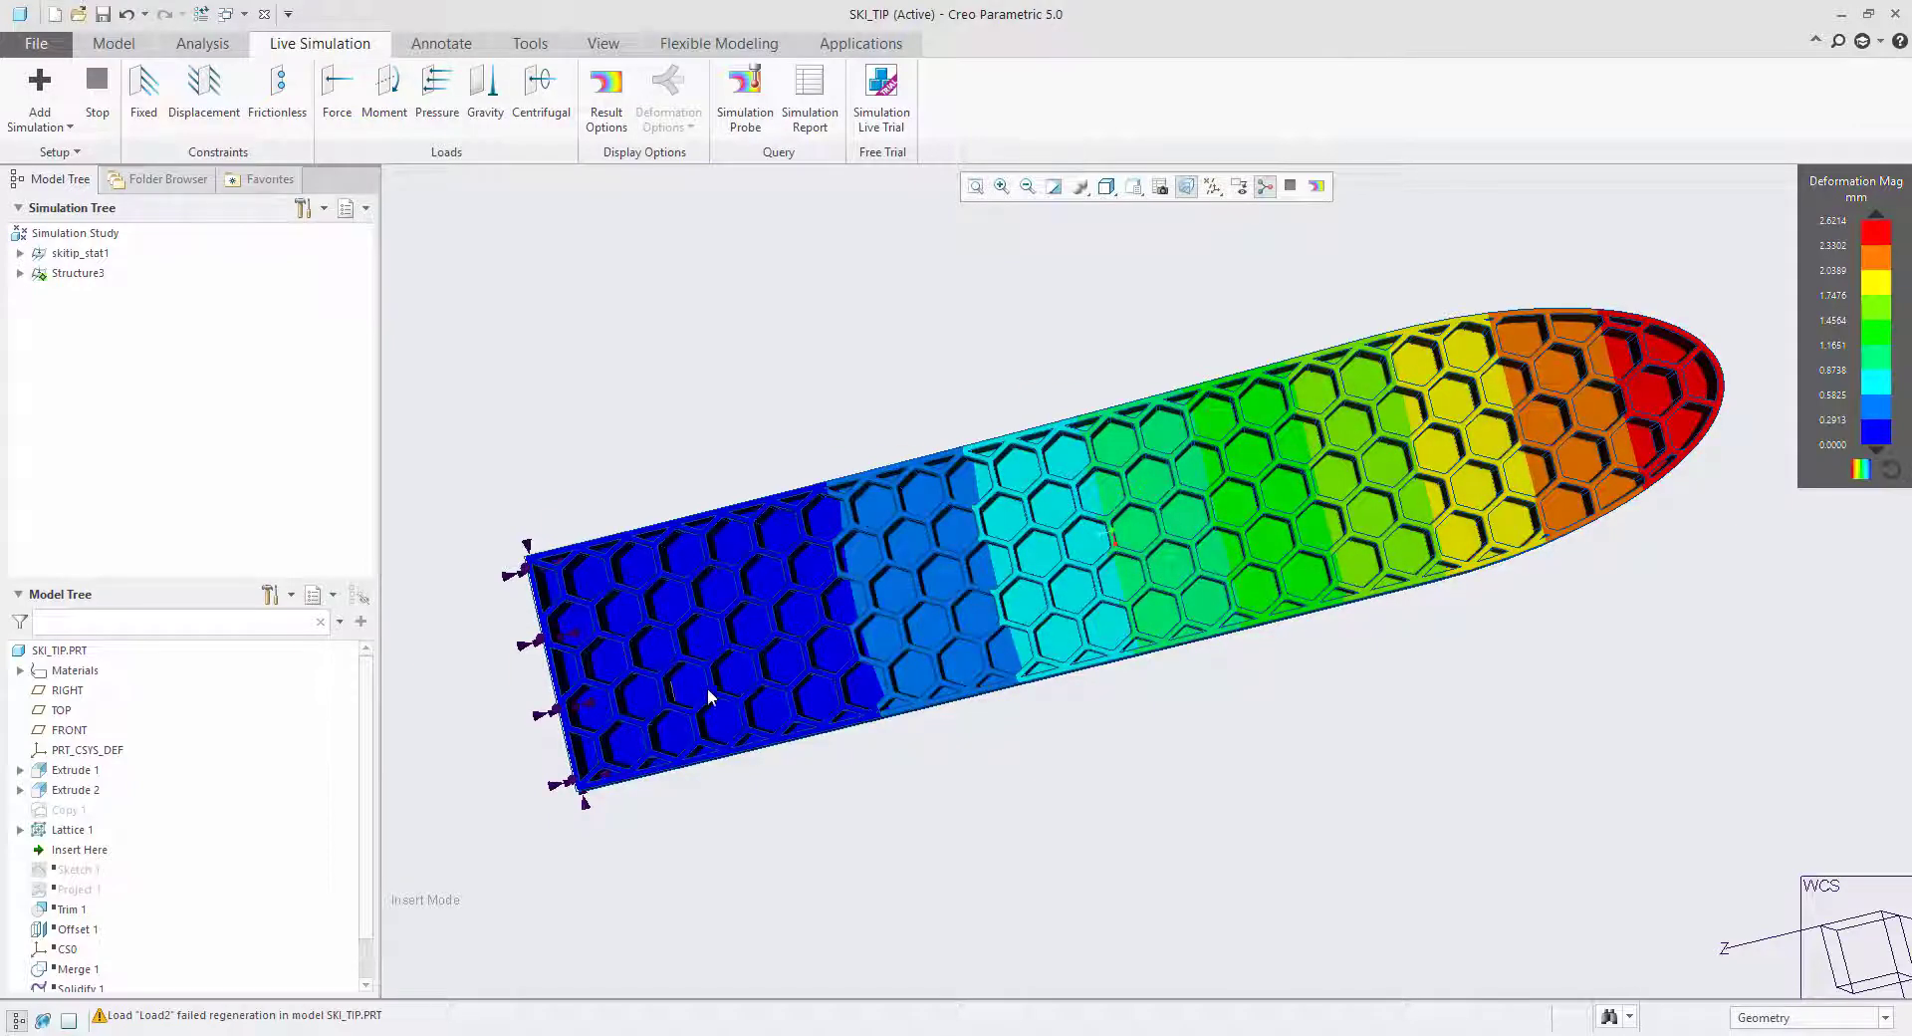
Resume the suppressed features from Sketch 1 through Solidify 1 after the lattice in the ski tip model.
middle_click_drag(1038, 640, 1246, 554)
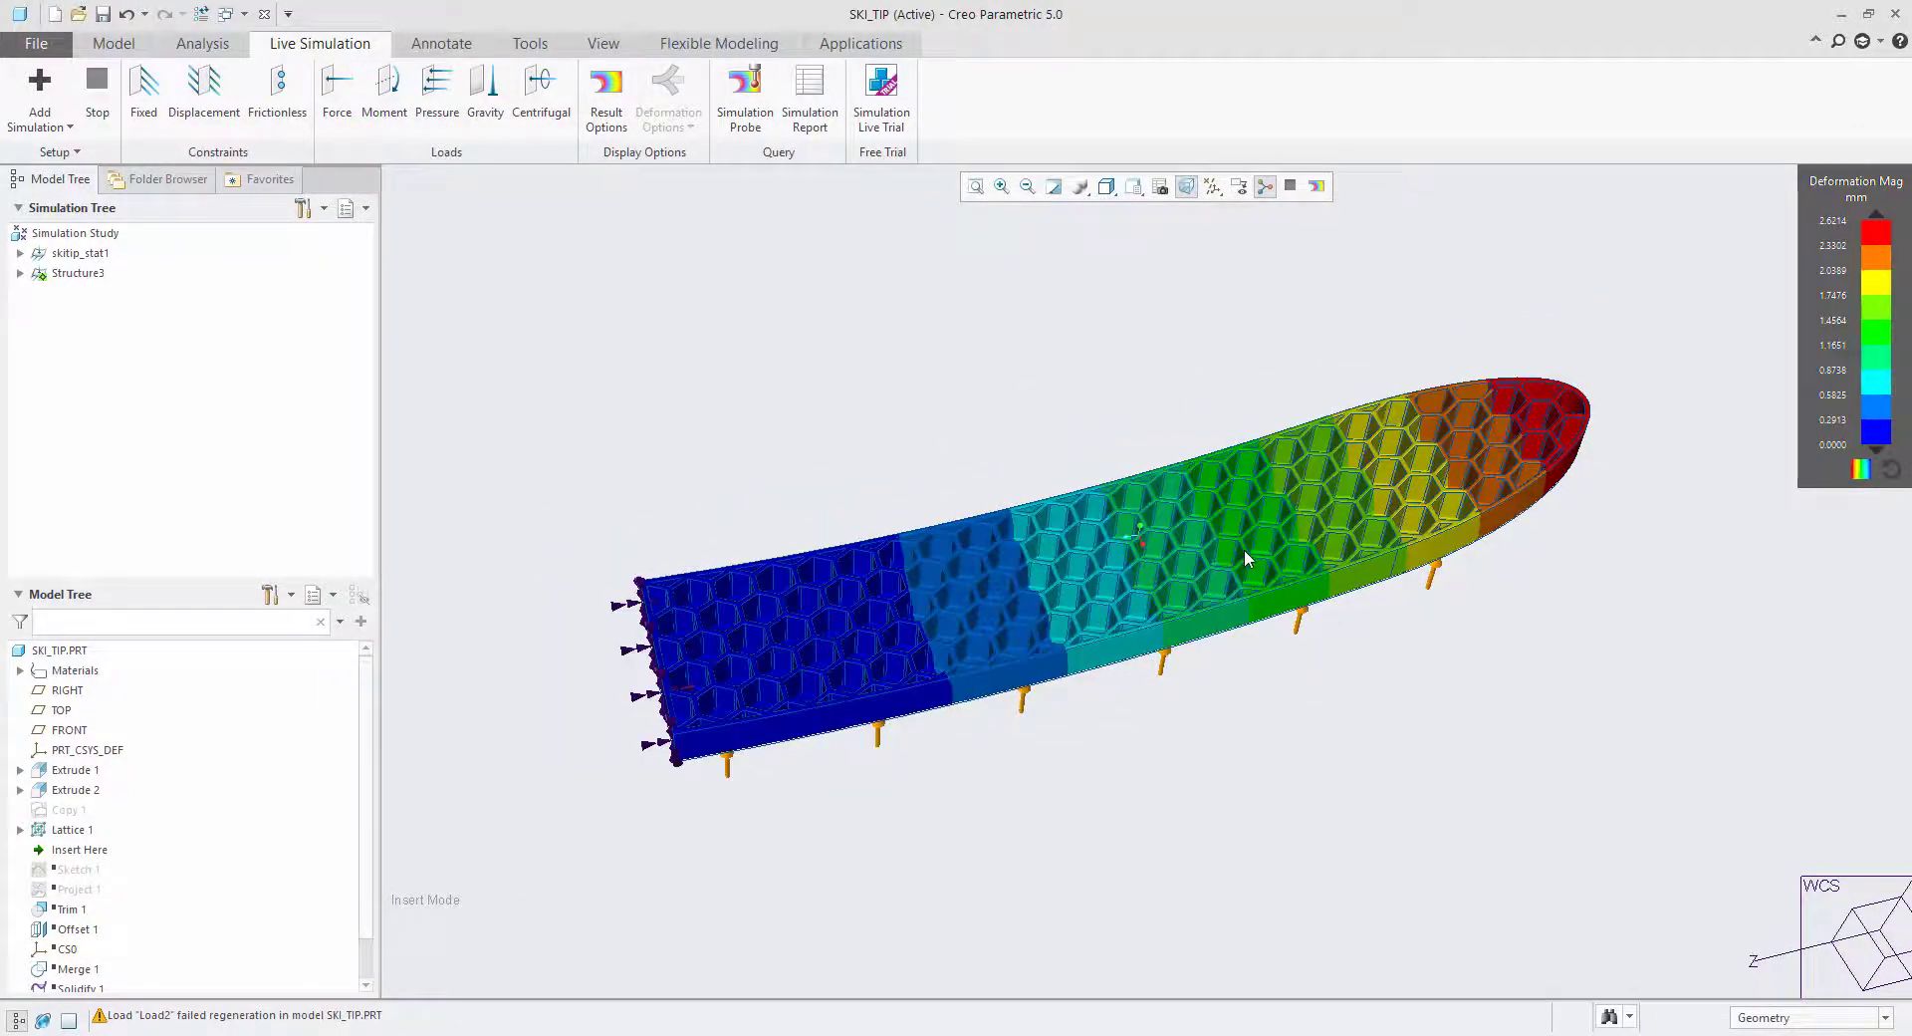
left_click(82, 873)
scroll(78, 901, "down", 1)
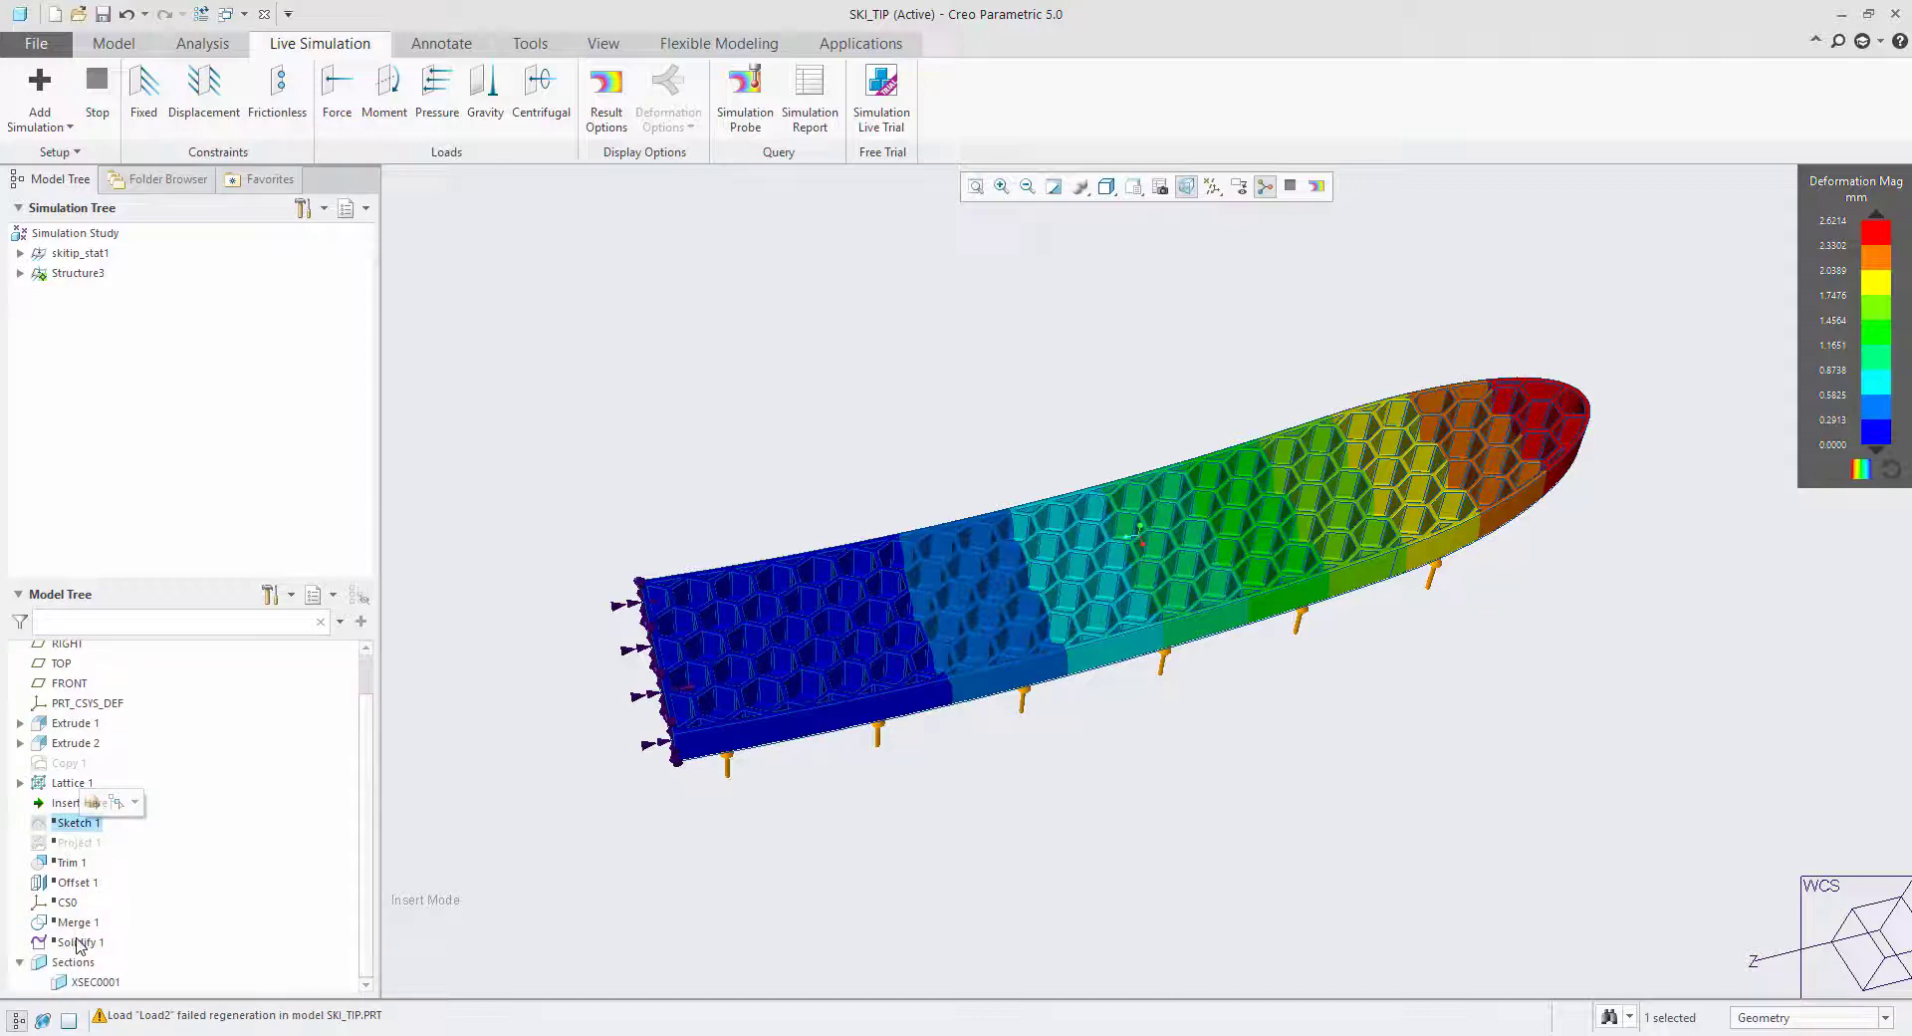
left_click(516, 469)
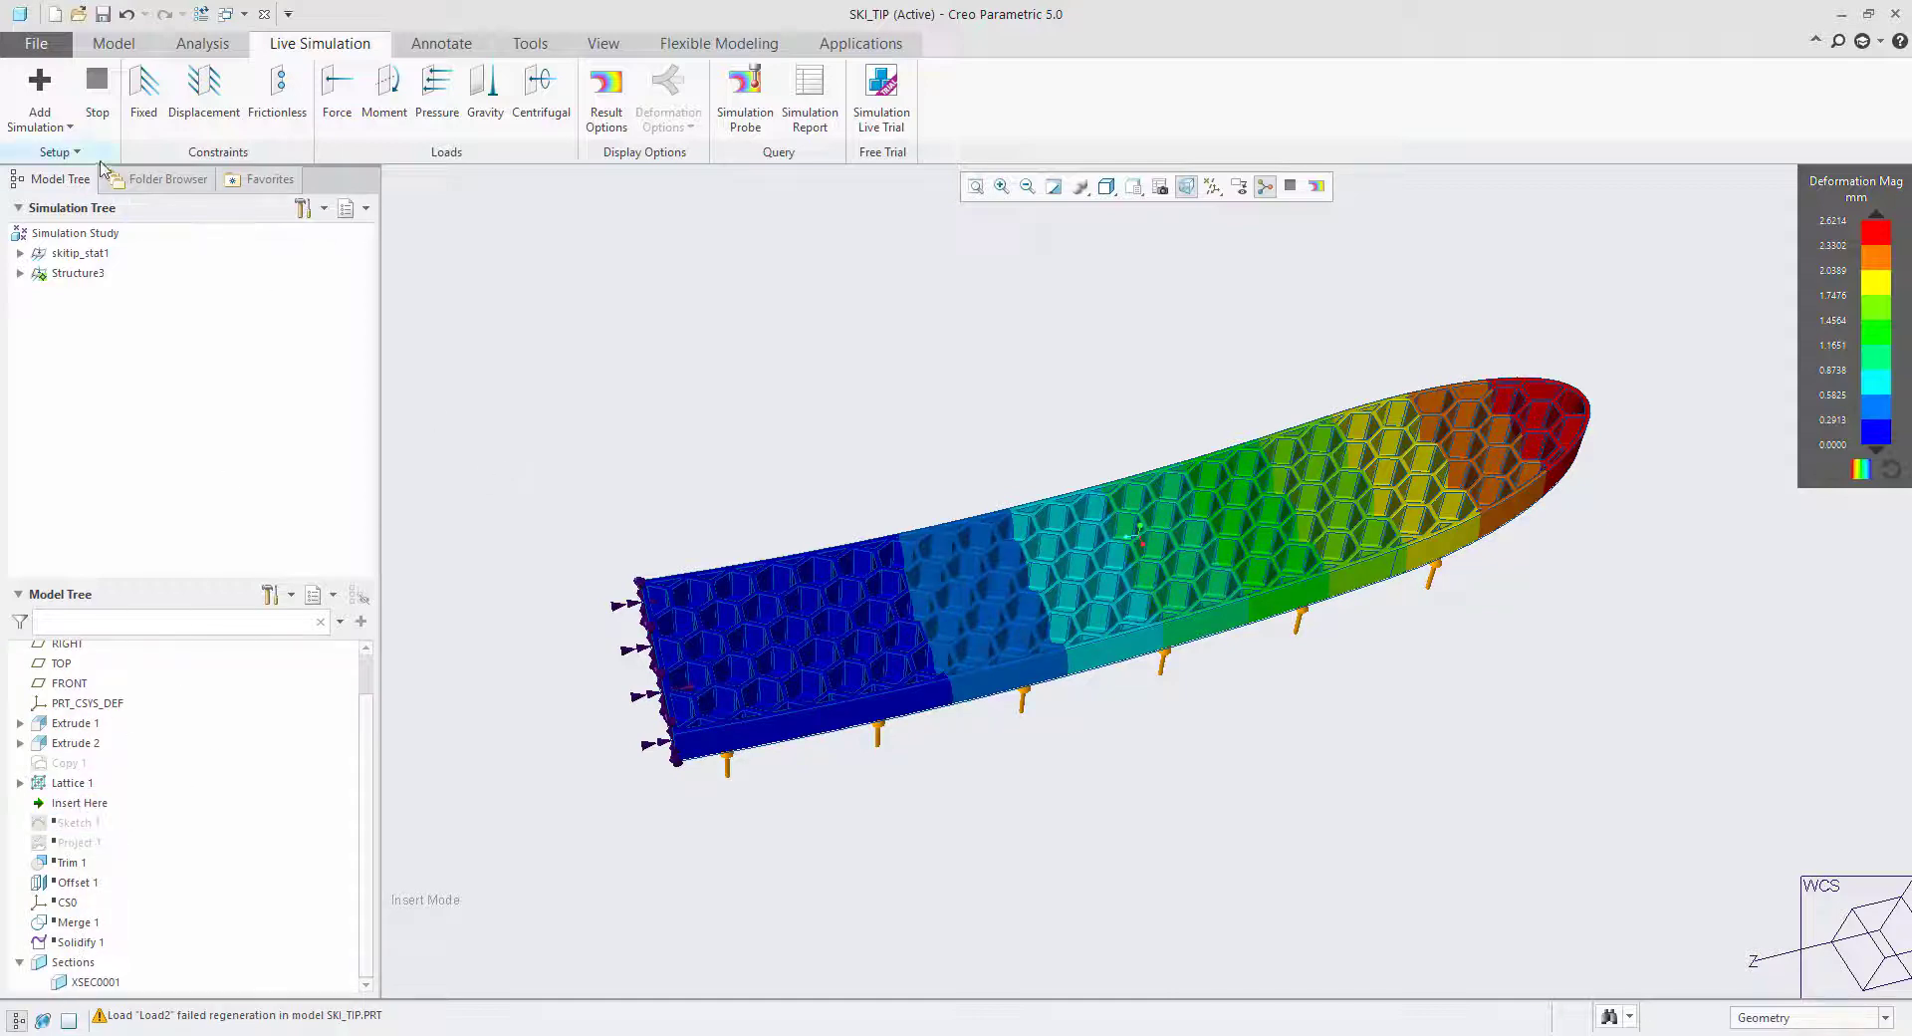
left_click(121, 45)
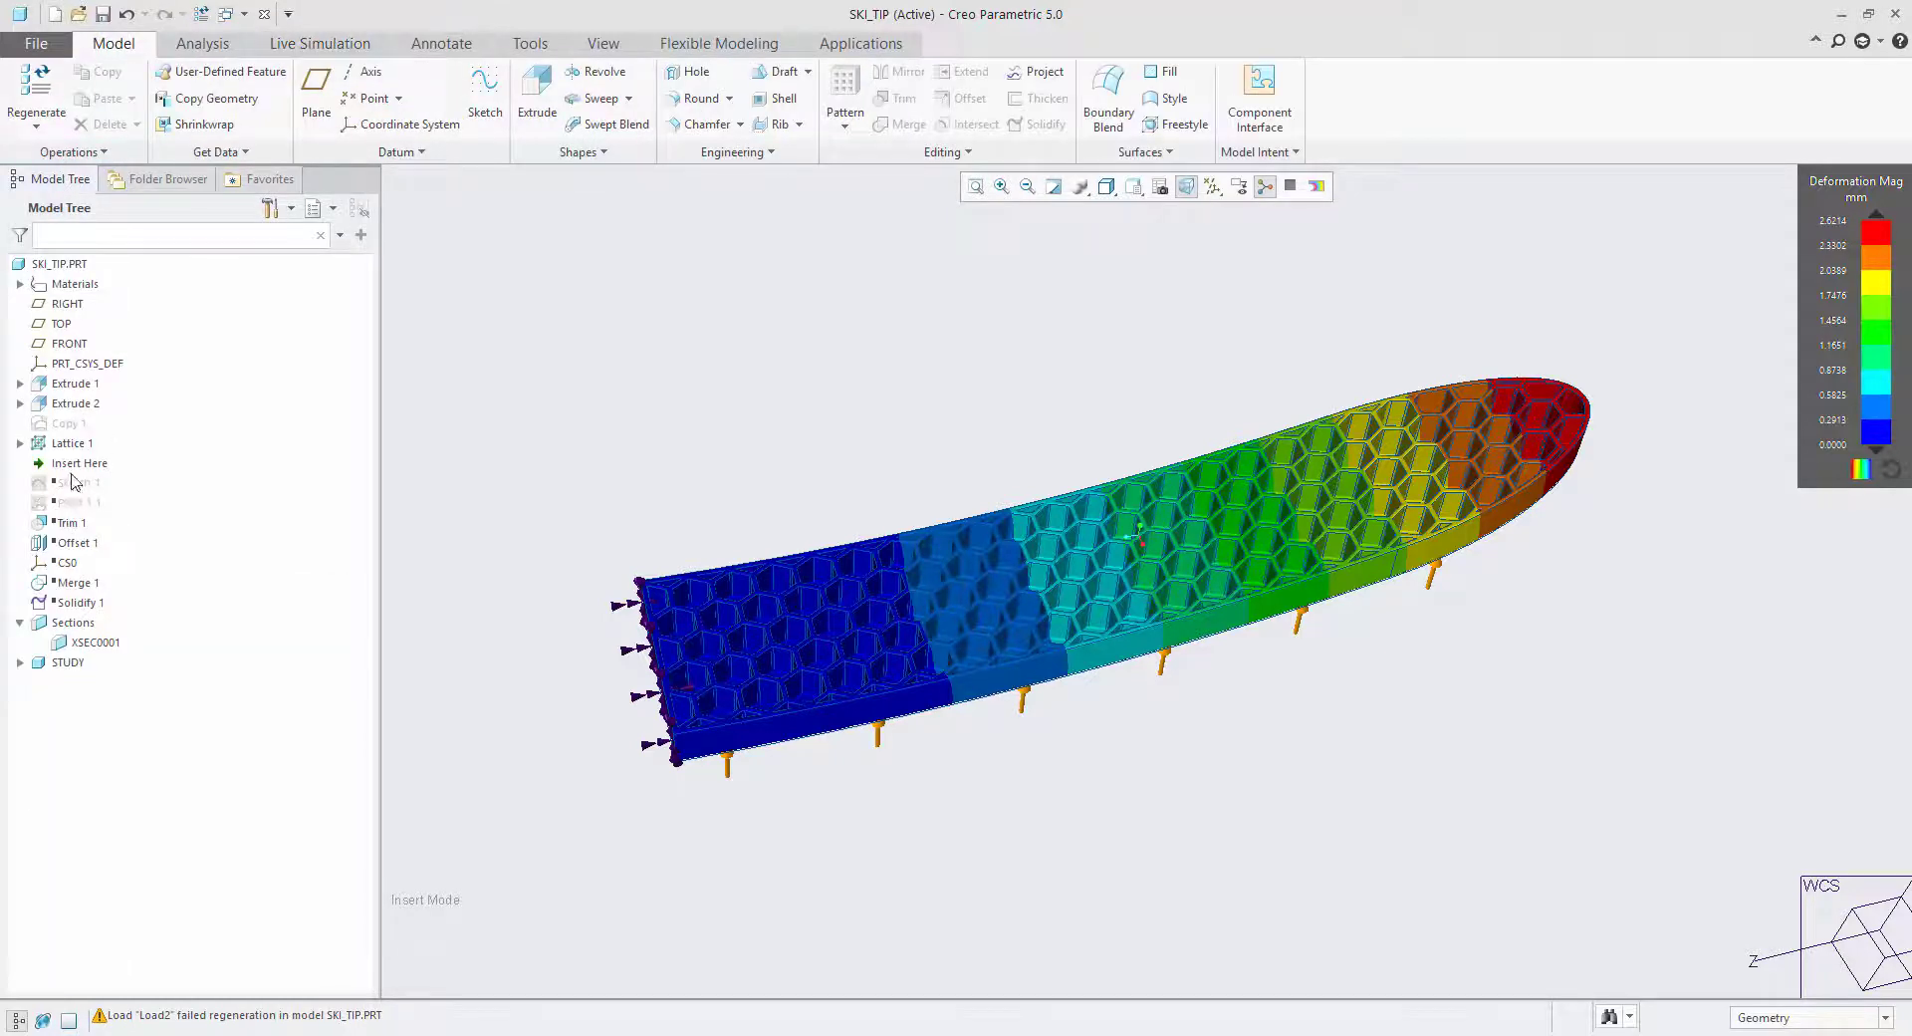
left_click(75, 483)
left_click(75, 603, "shift")
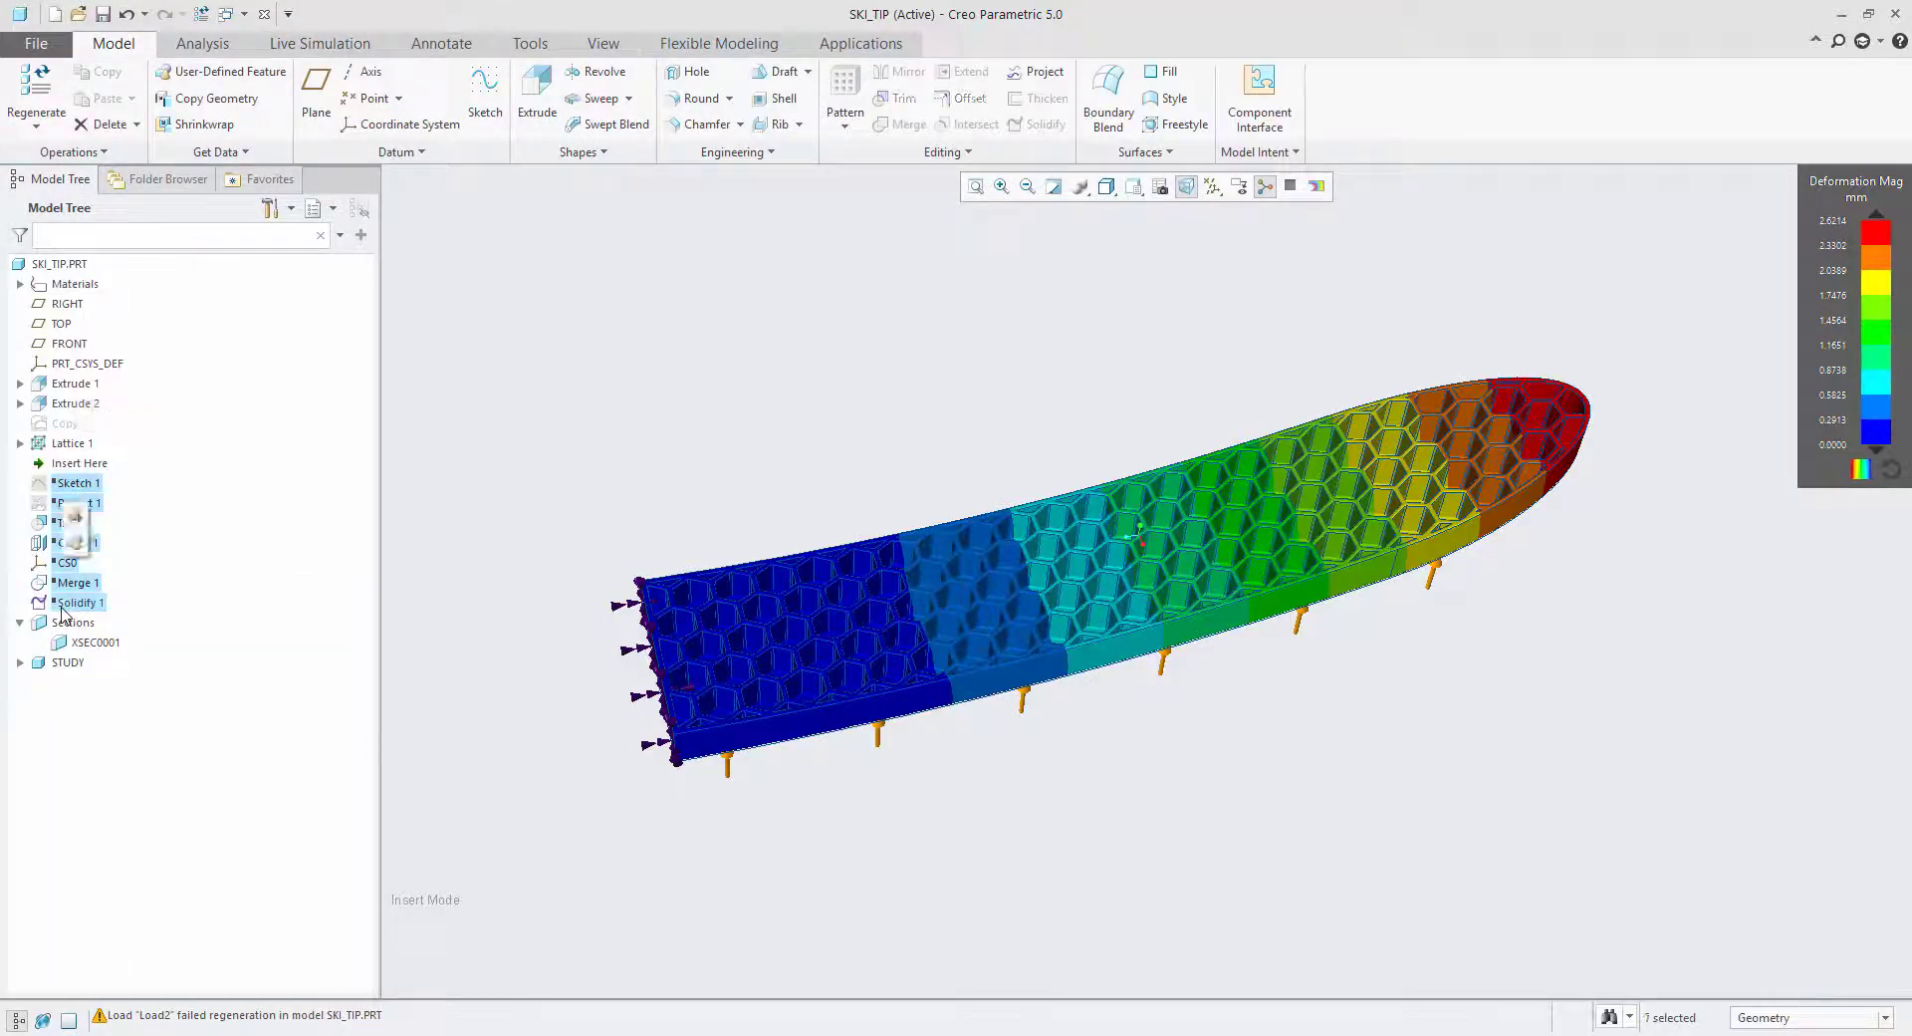
left_click(75, 518)
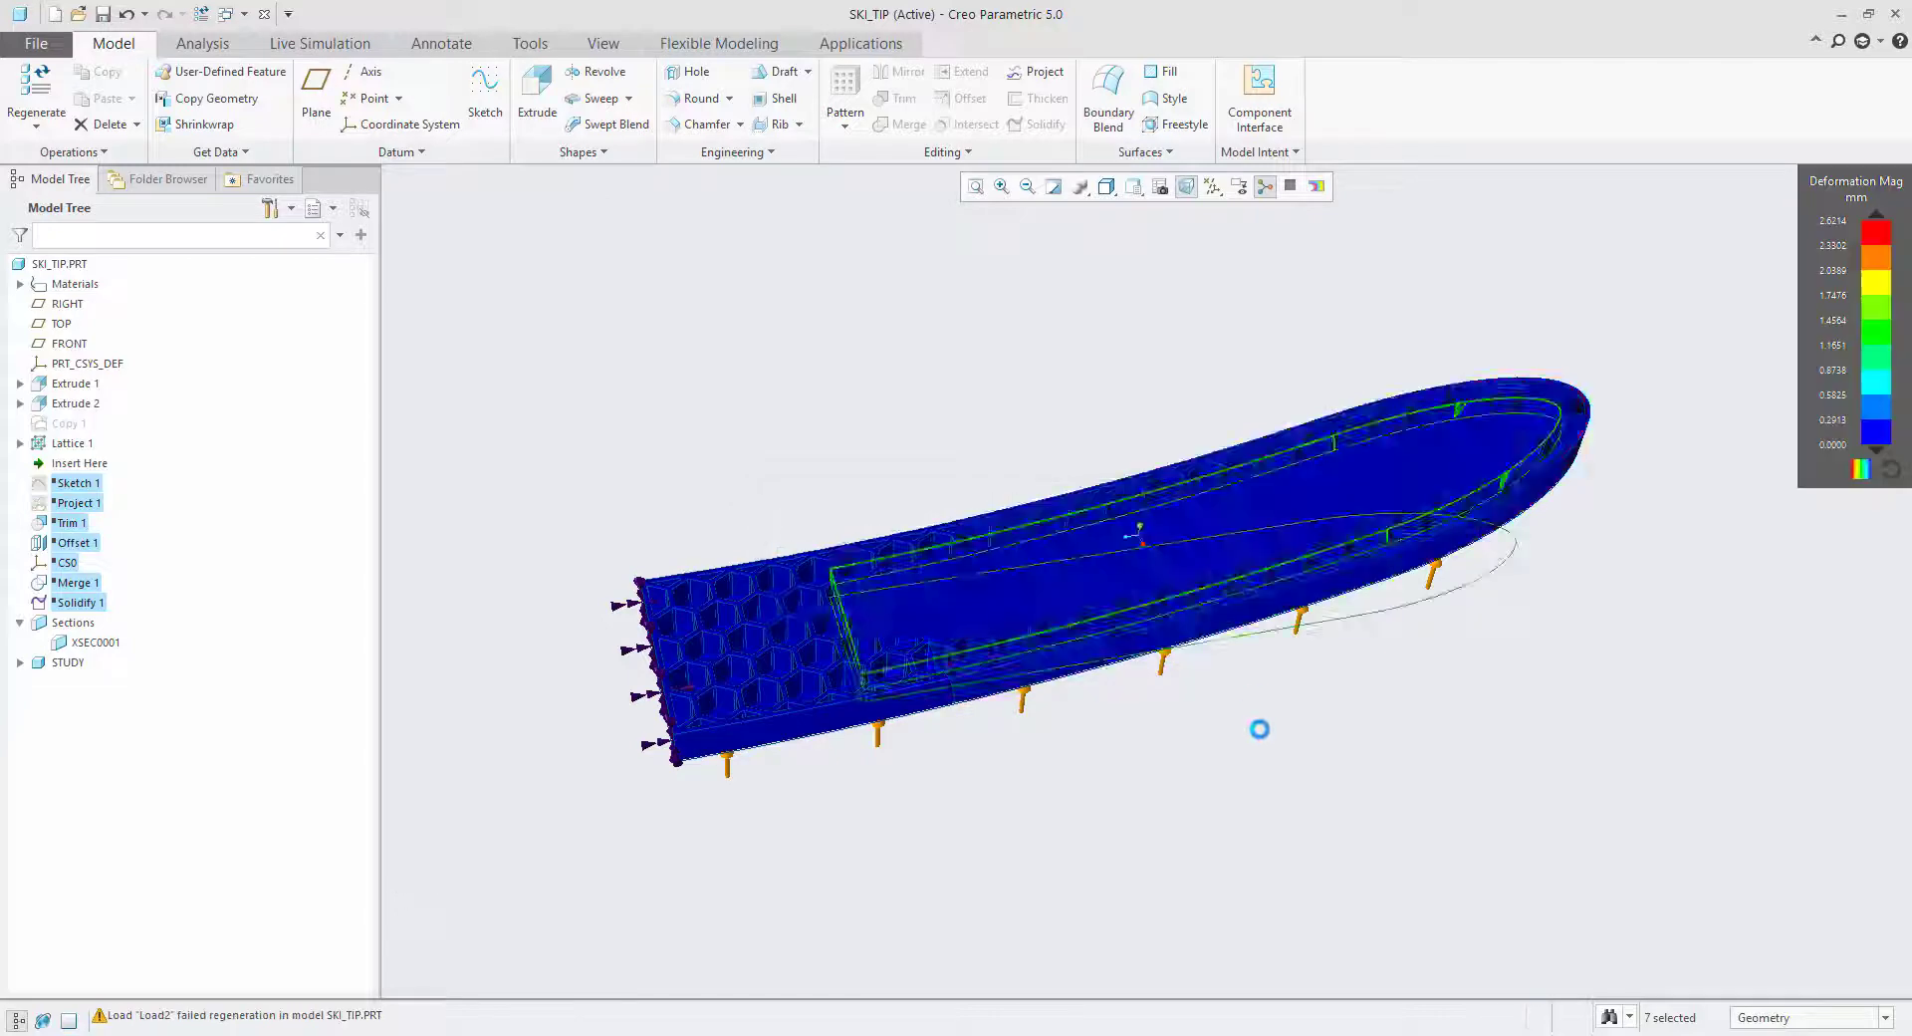
Return to the live simulation and examine the deformation of the ski tip with the solid core from several angles.
middle_click_drag(1334, 737, 1314, 697)
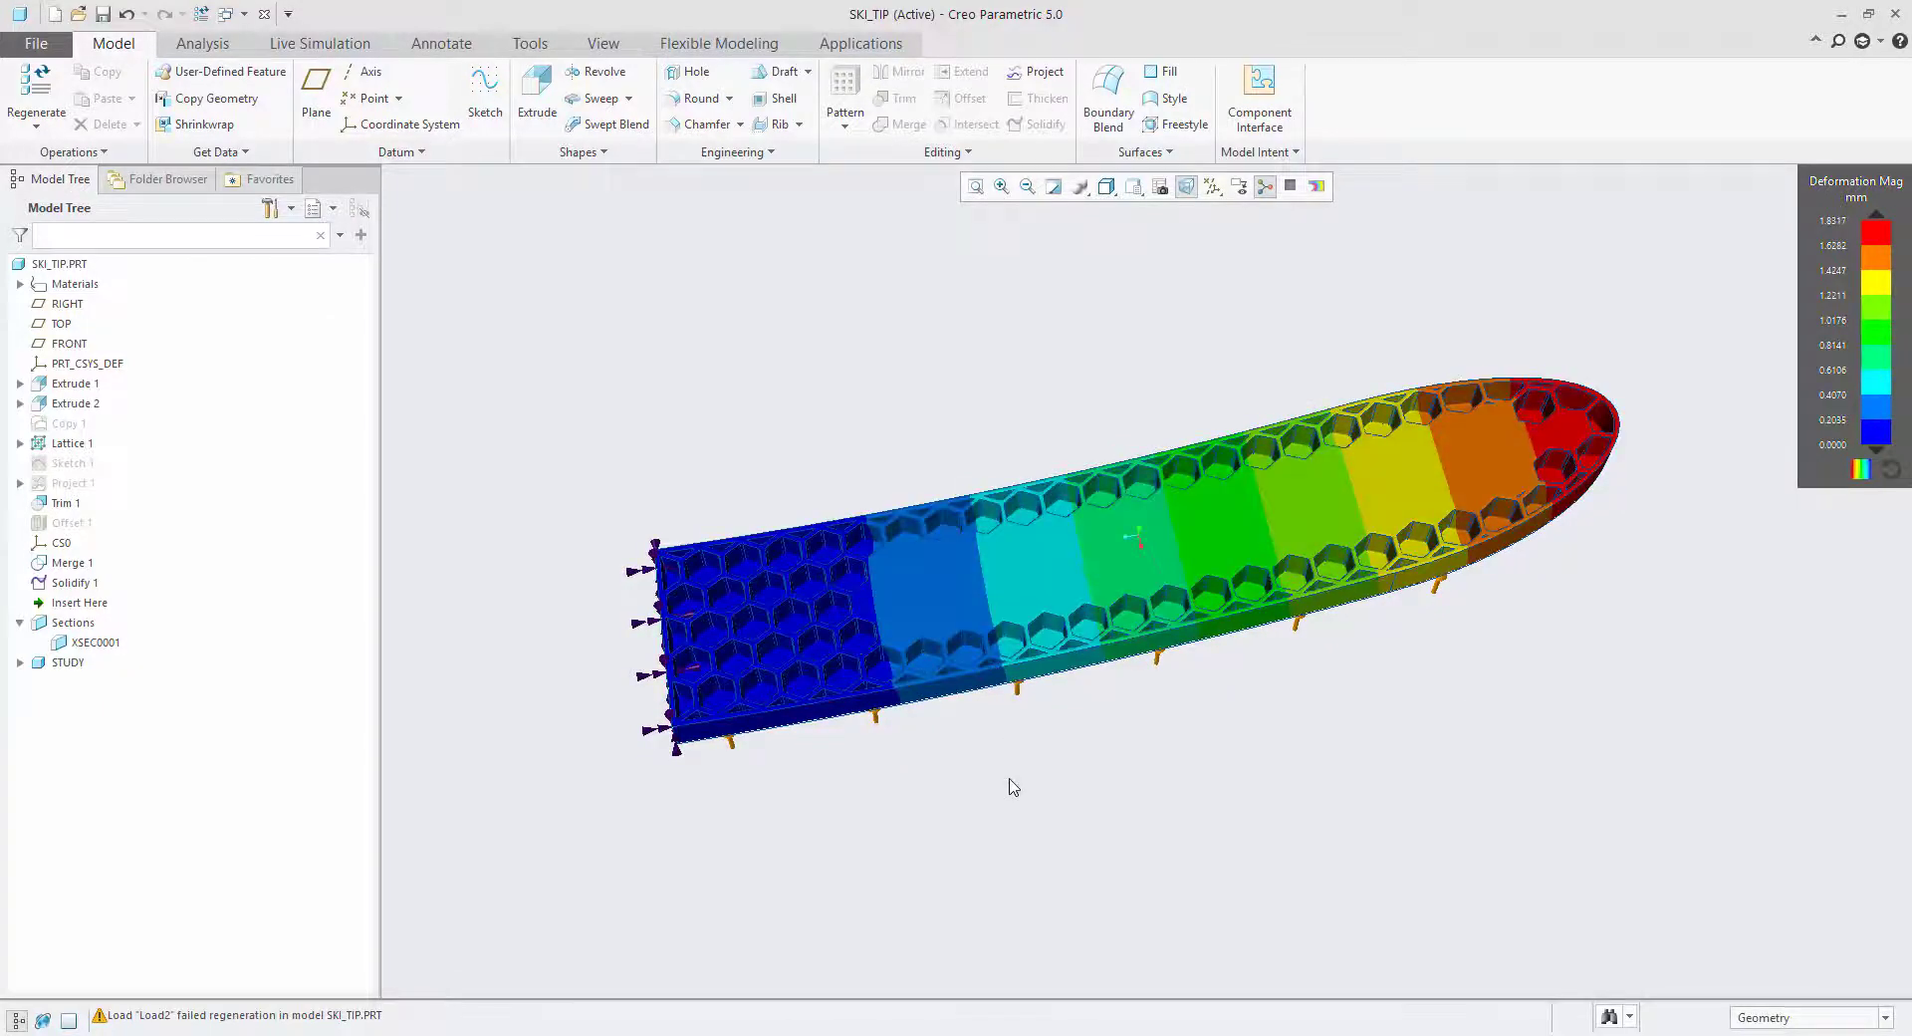
left_click(336, 46)
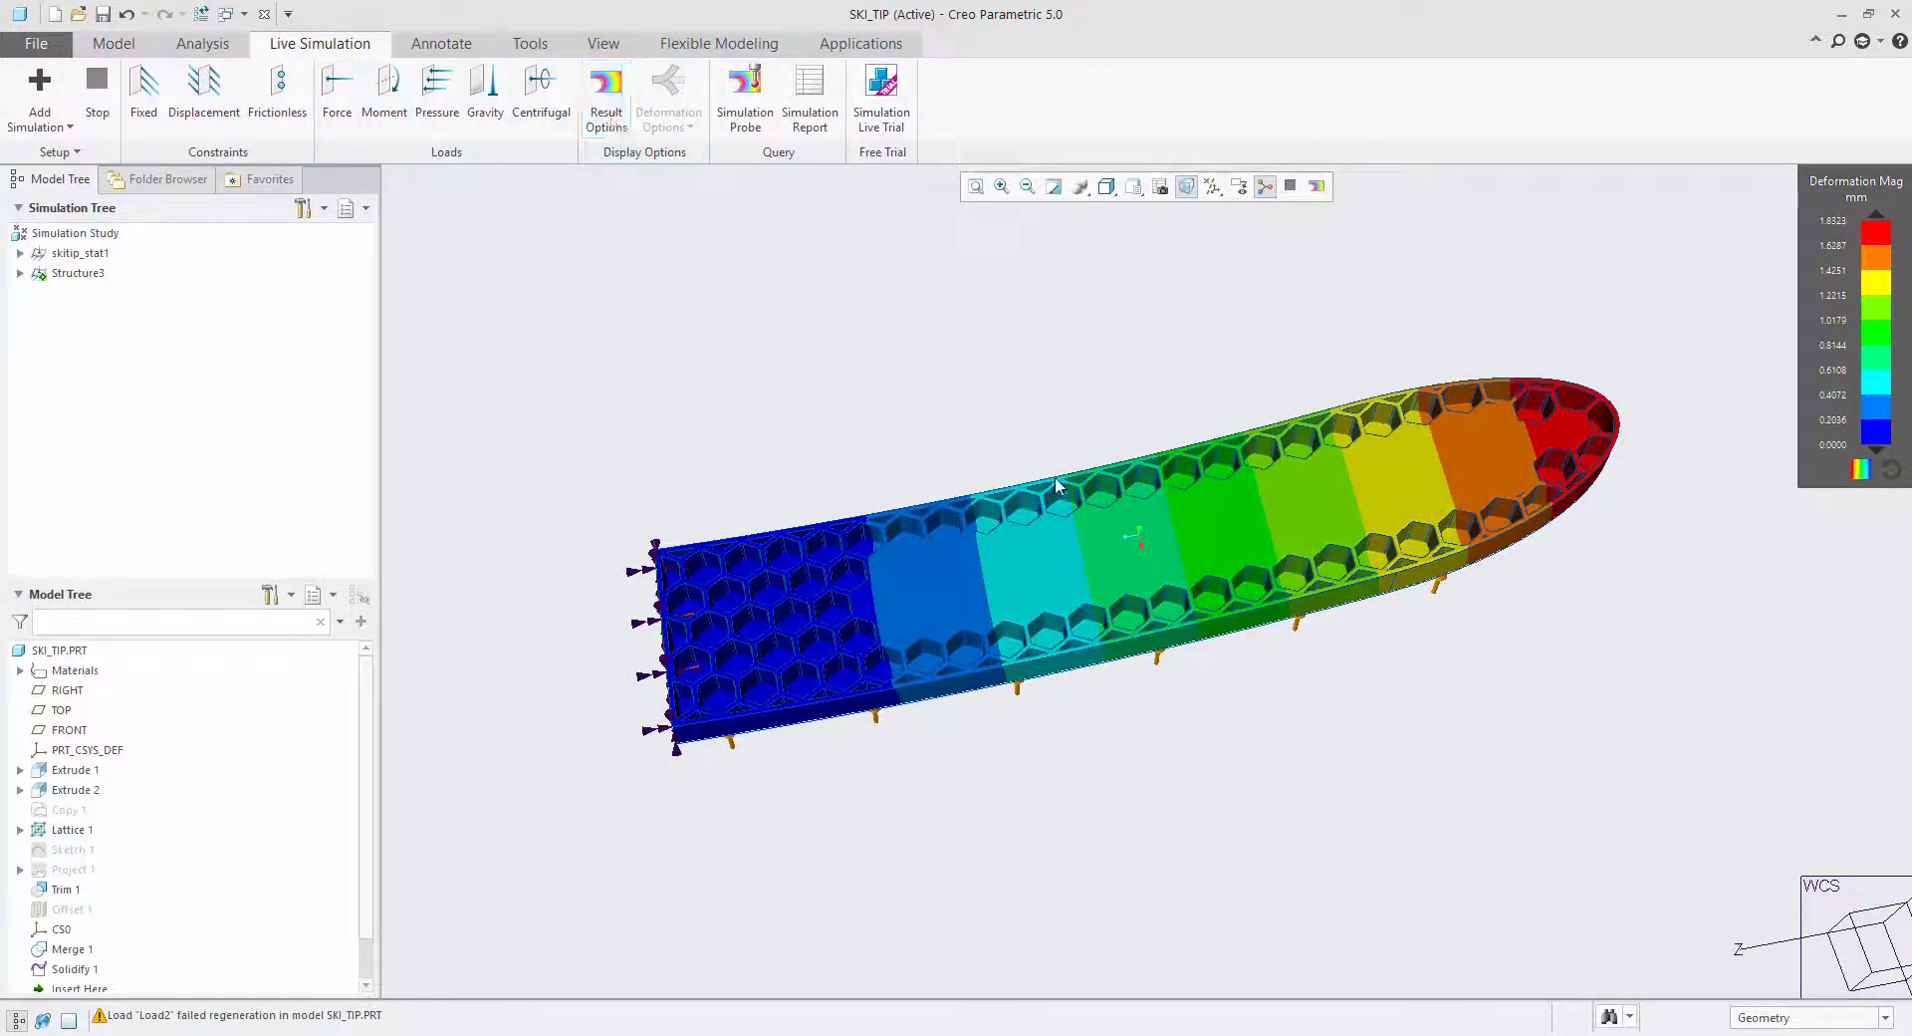
middle_click_drag(956, 438, 1348, 396)
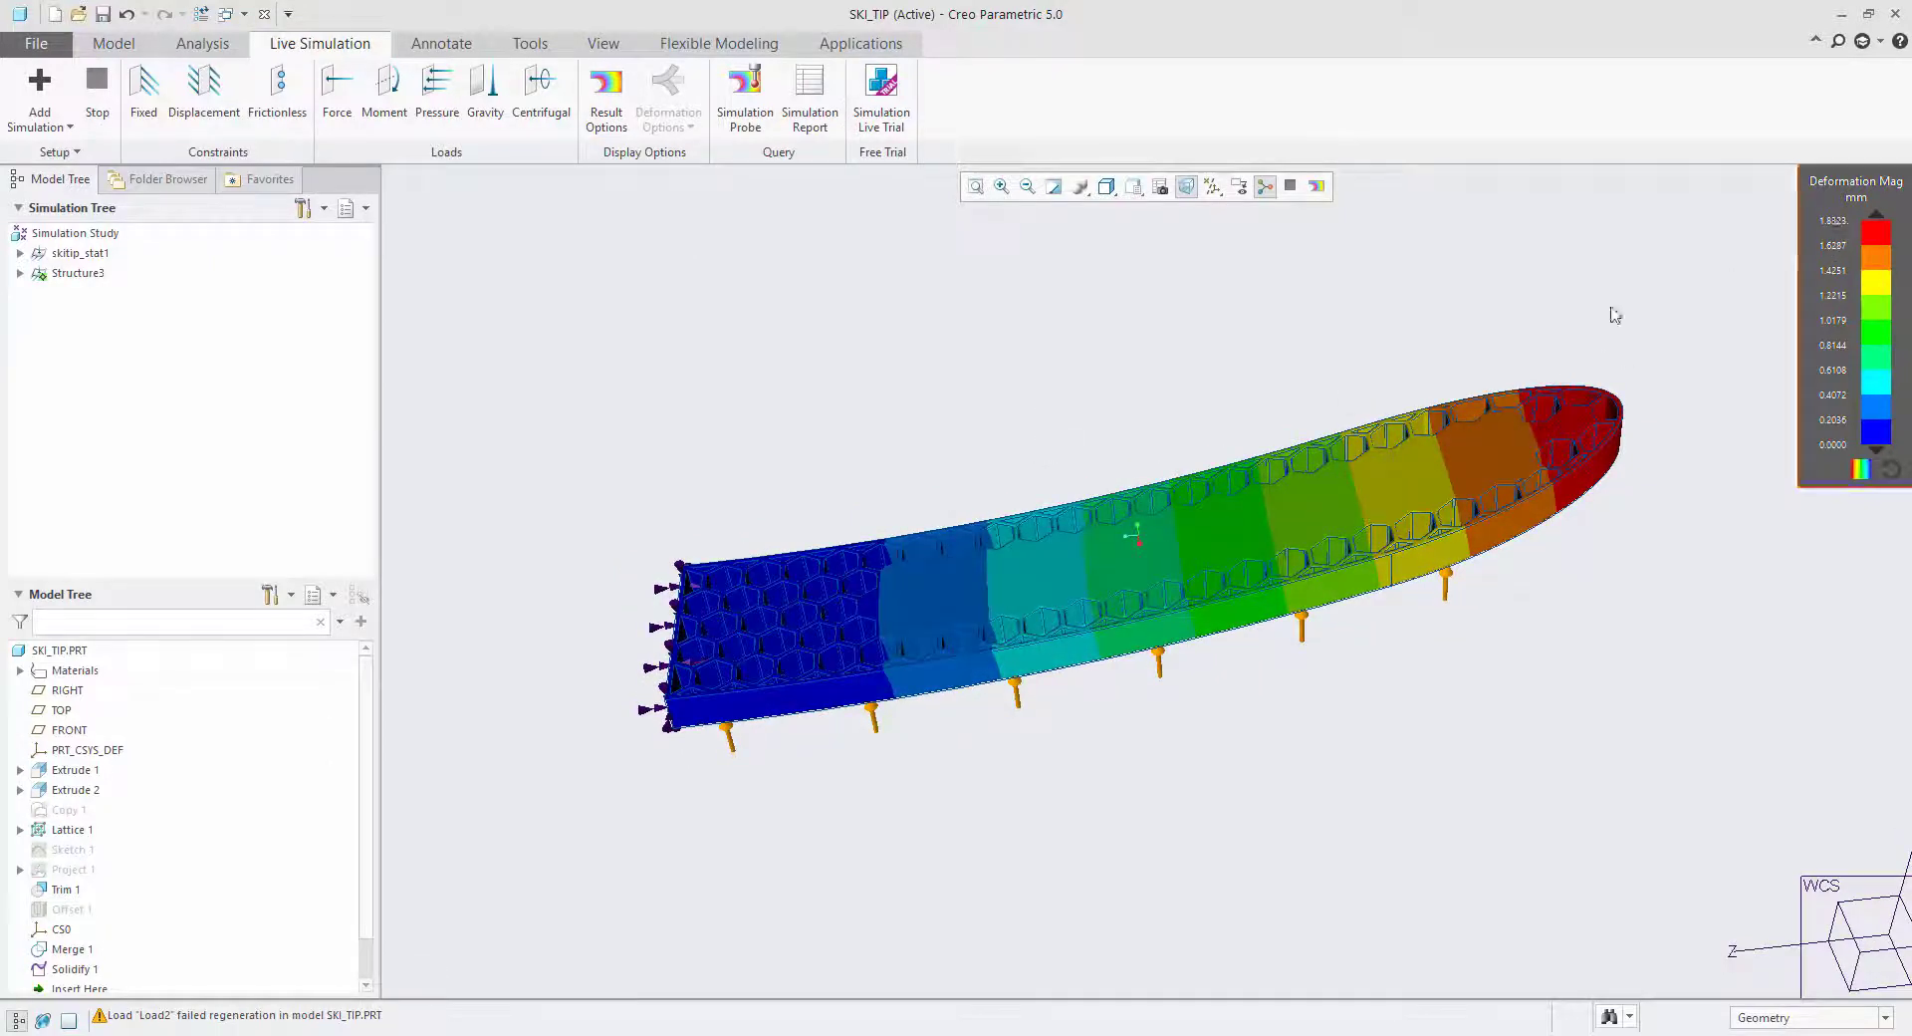
scroll(1409, 386, "up", 1)
middle_click_drag(1145, 546, 1085, 564)
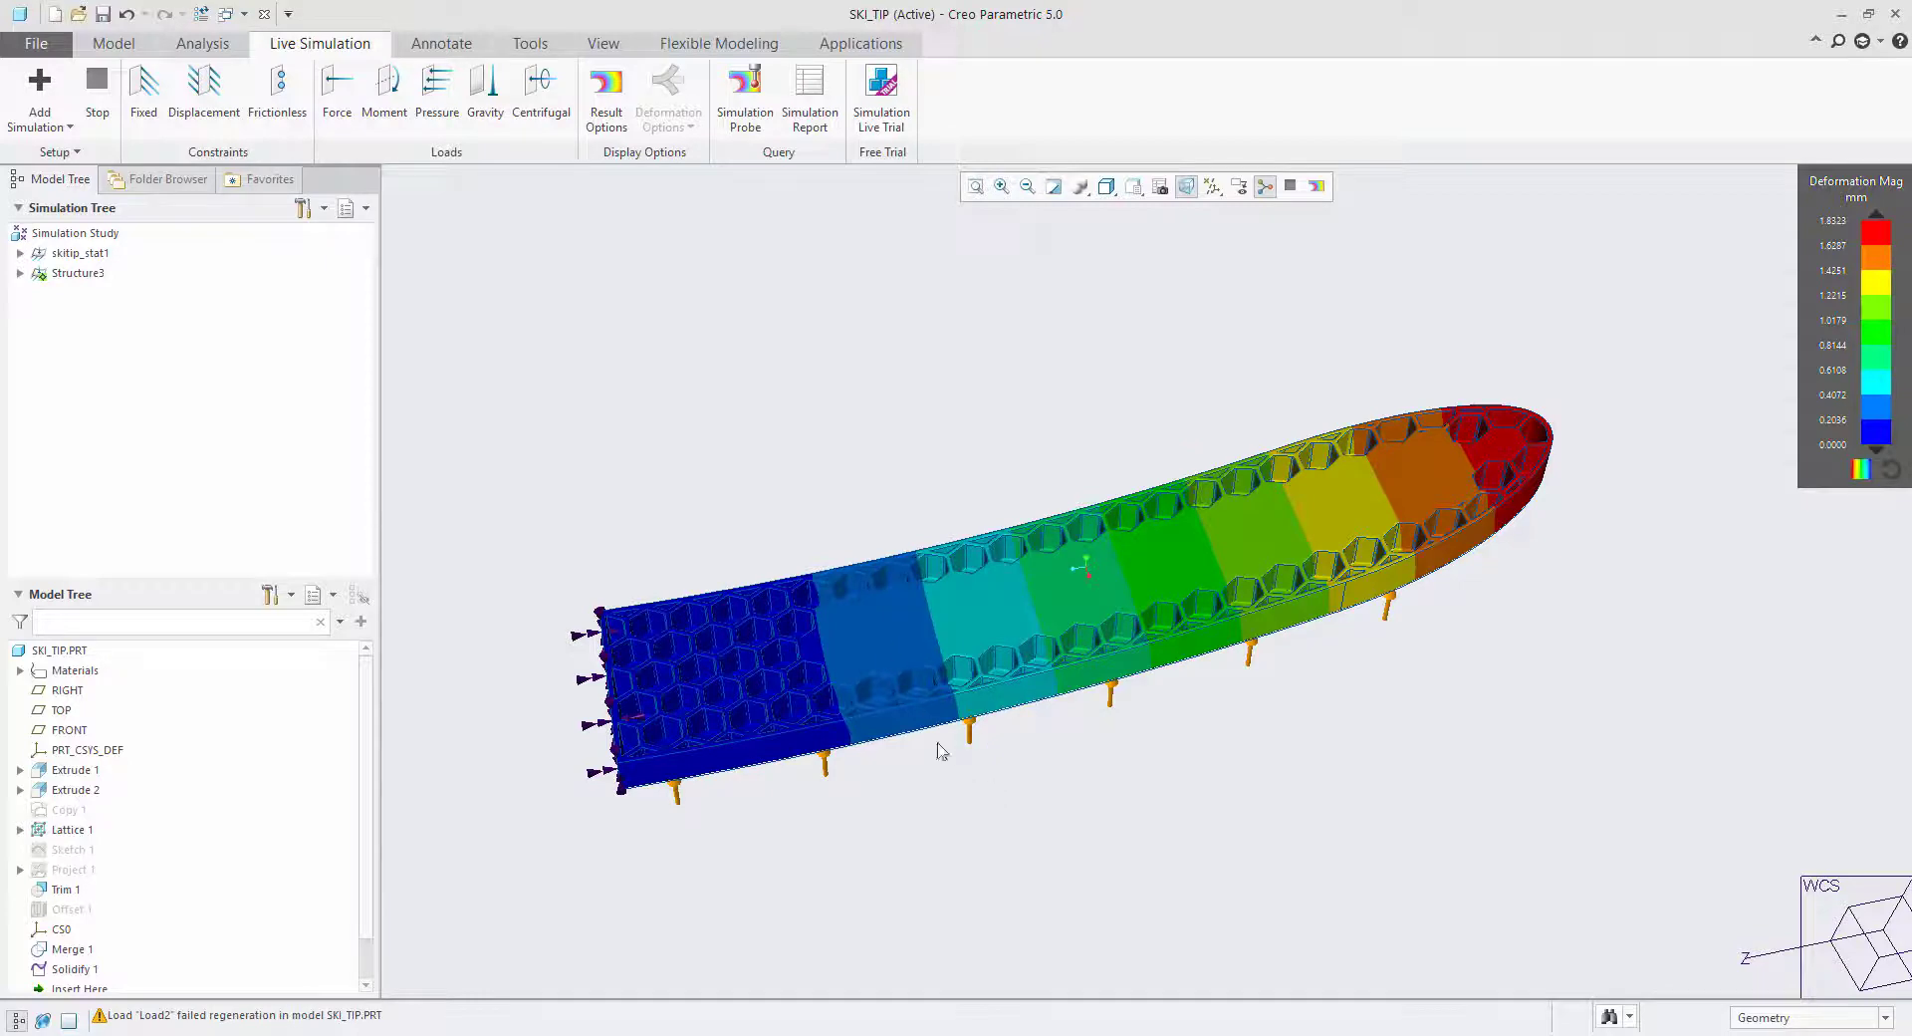
middle_click_drag(615, 754, 605, 795)
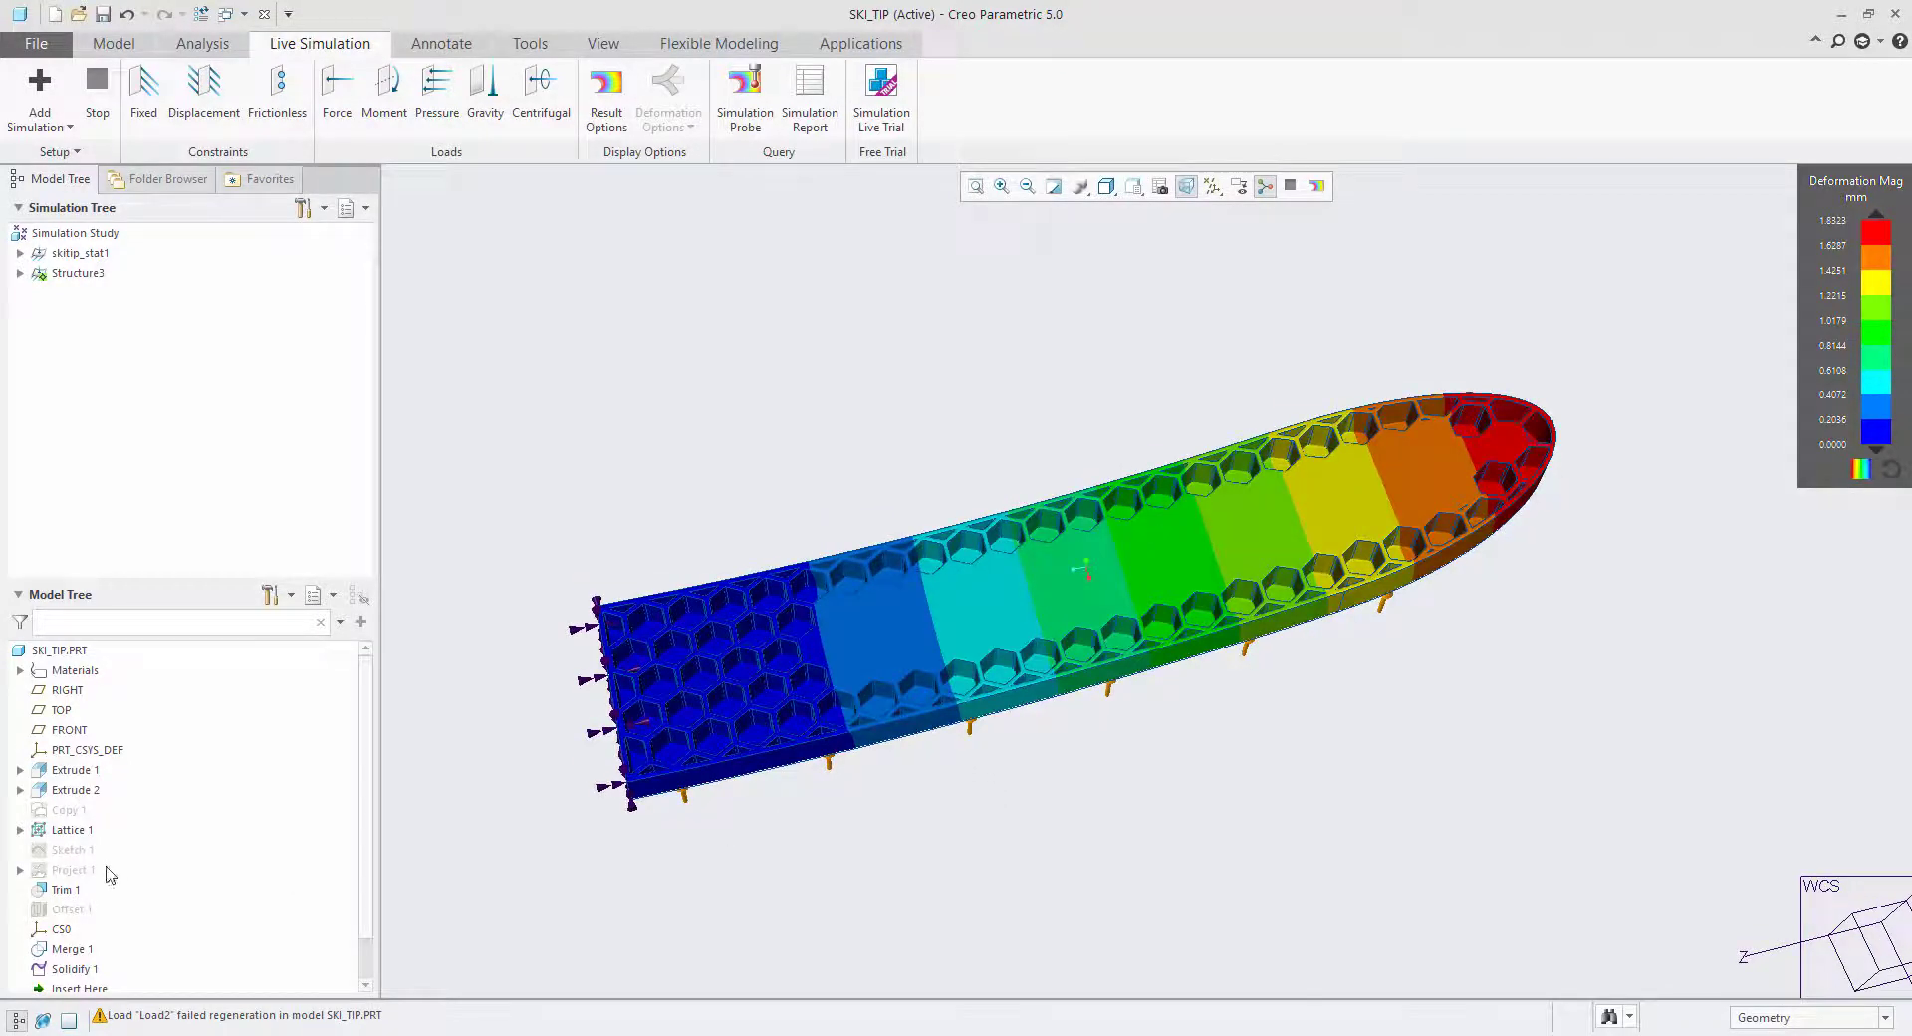
Edit Sketch 1 so its straight edge lies about 119 from the fixed end, and regenerate the model.
left_click(78, 850)
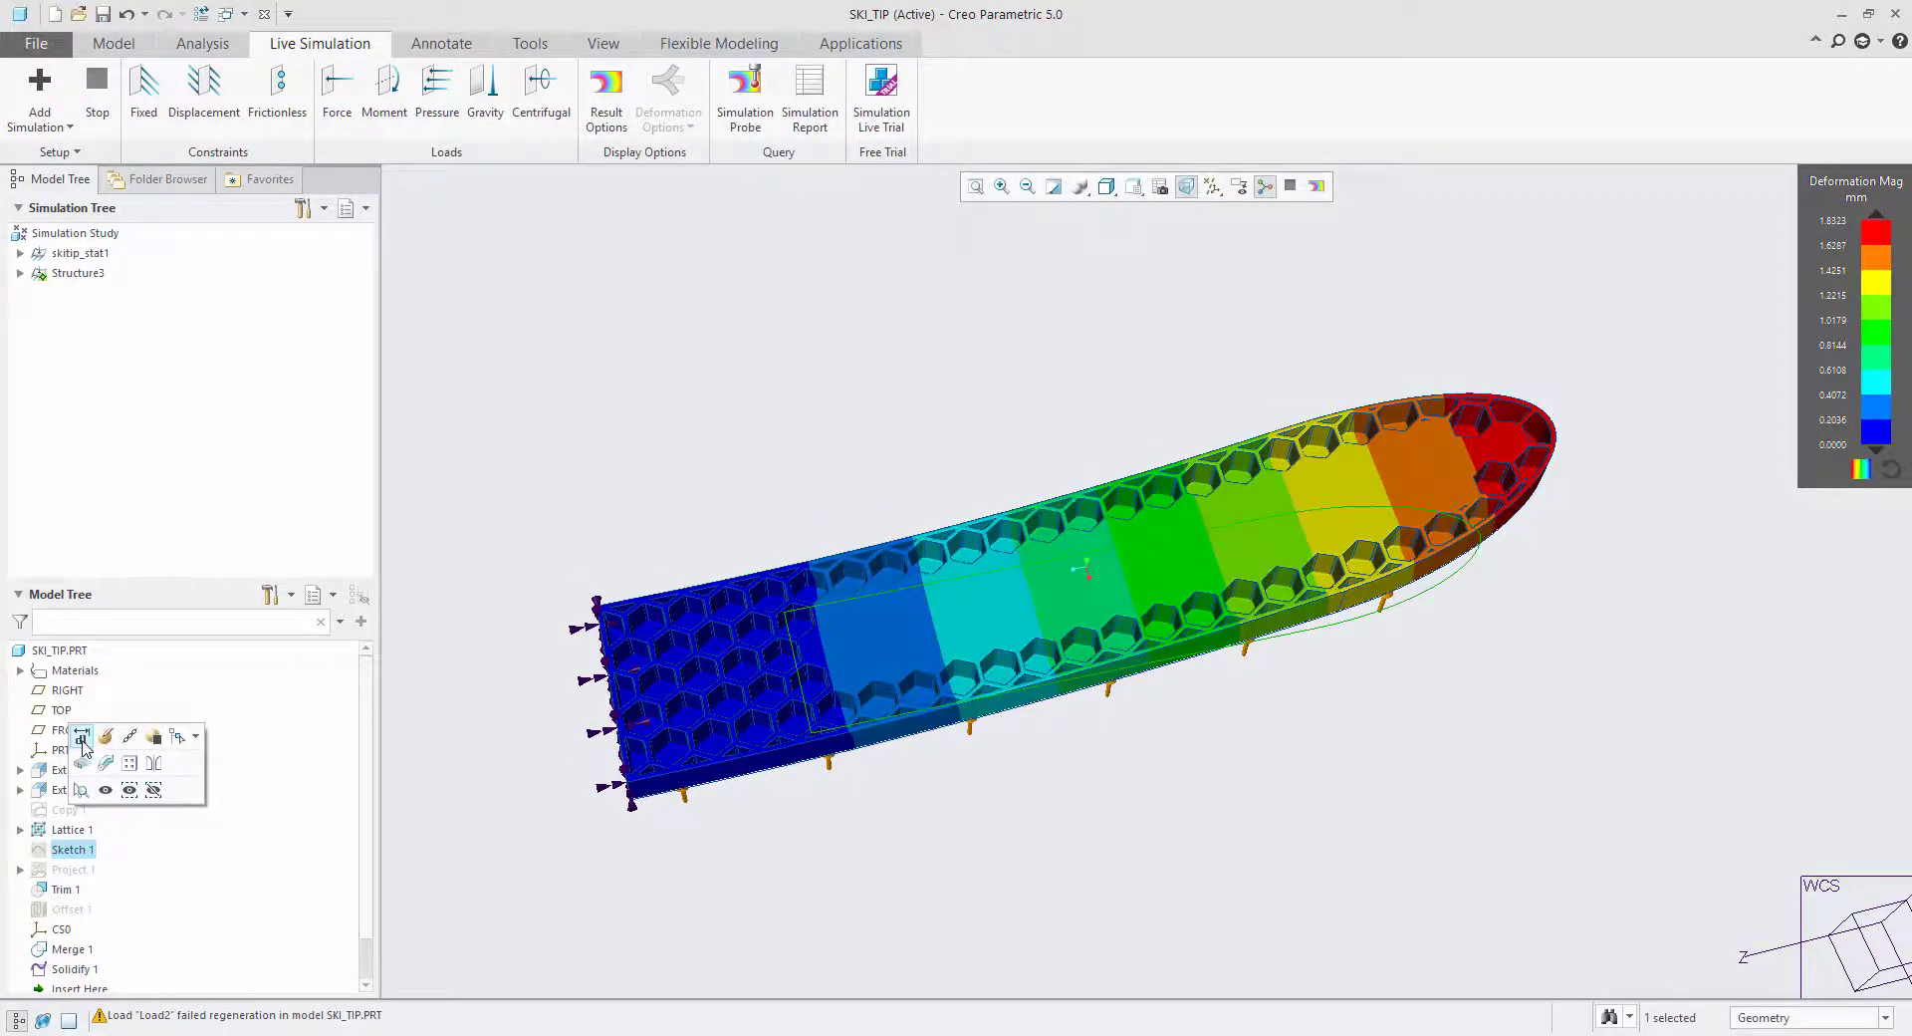
left_click(82, 738)
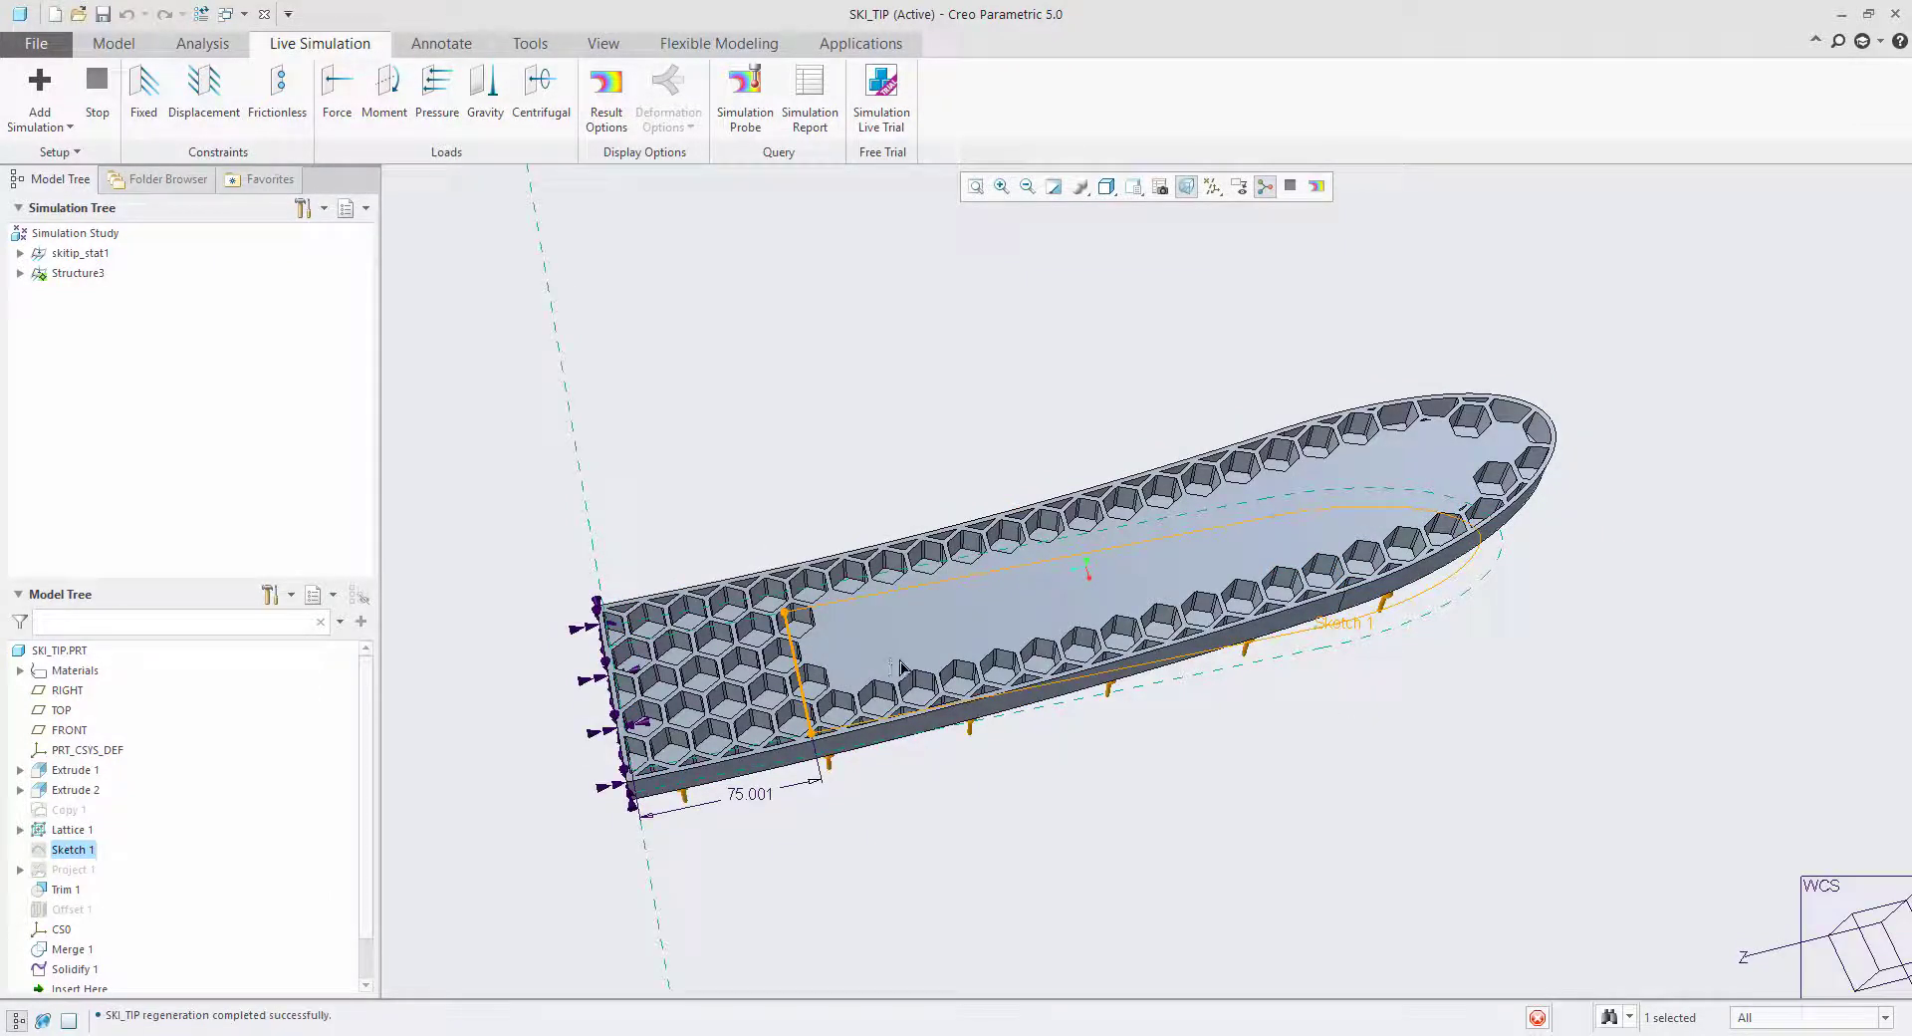
mouse_move(900, 667)
left_mouse_down()
mouse_move(822, 691)
mouse_move(892, 653)
left_mouse_up()
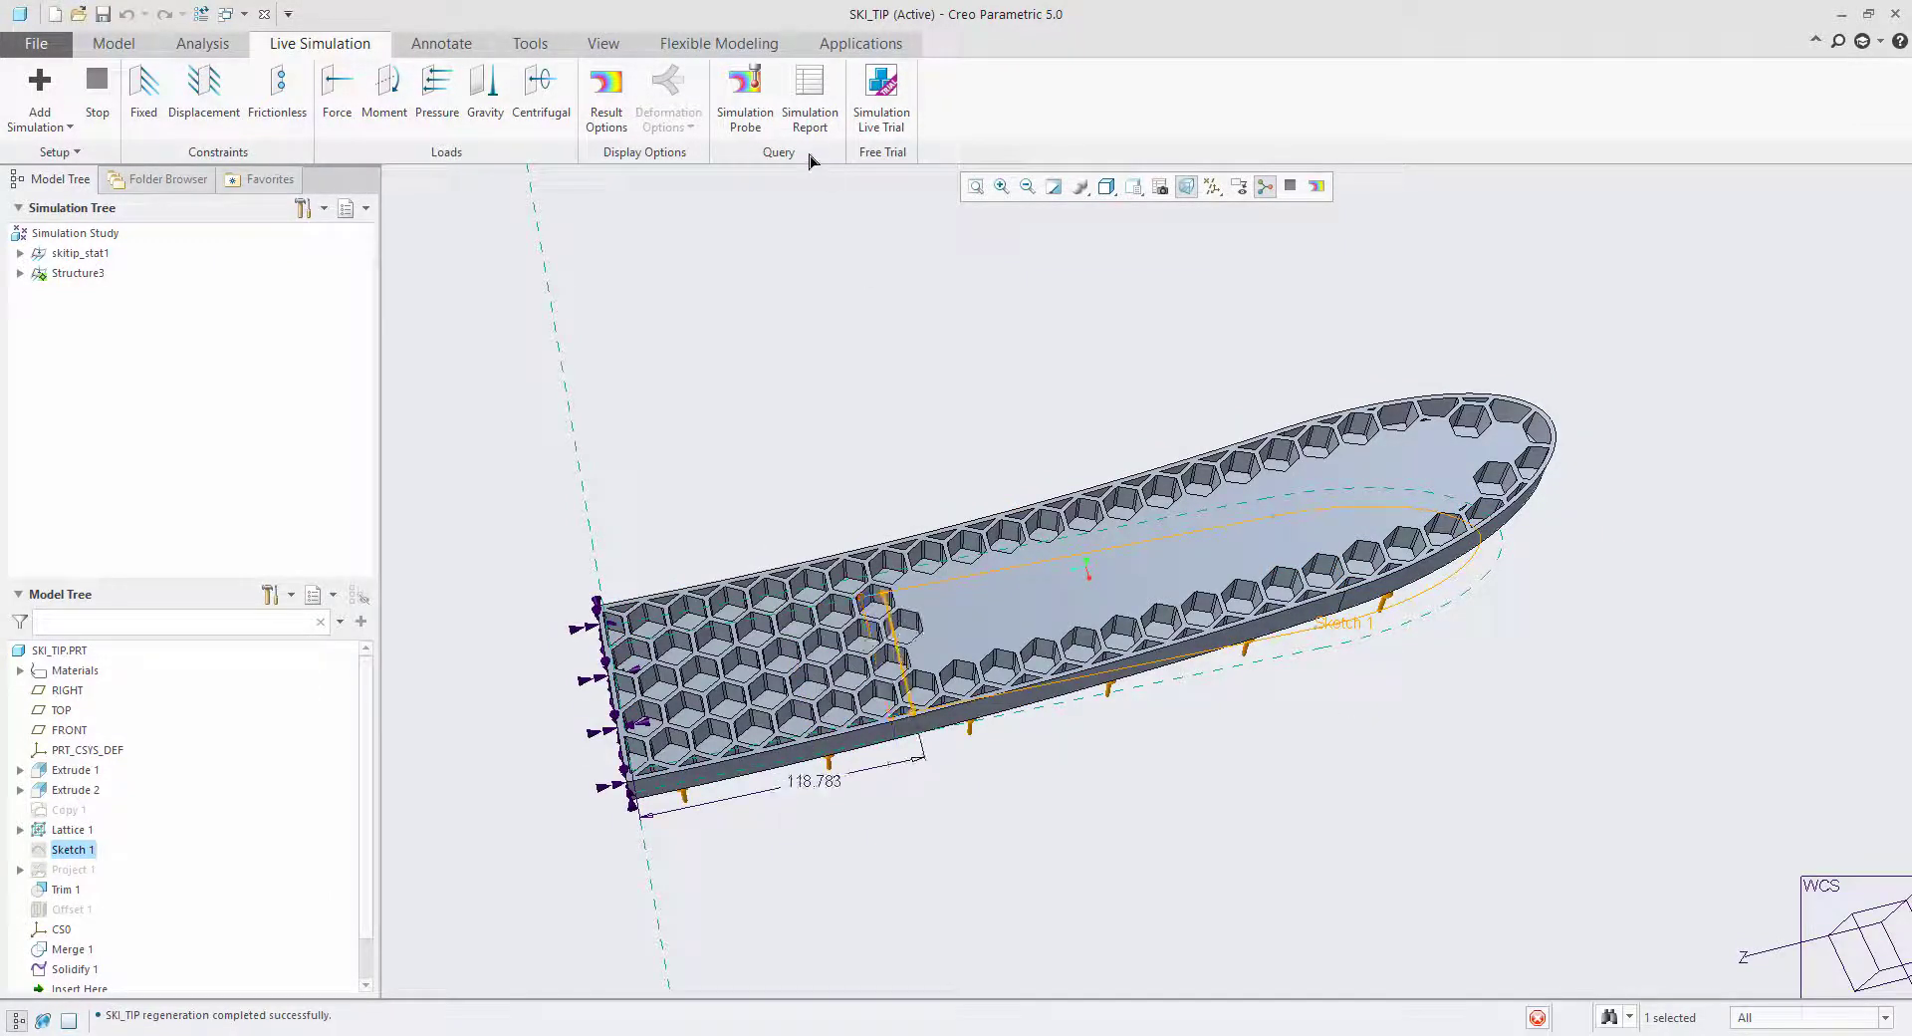
left_click(202, 15)
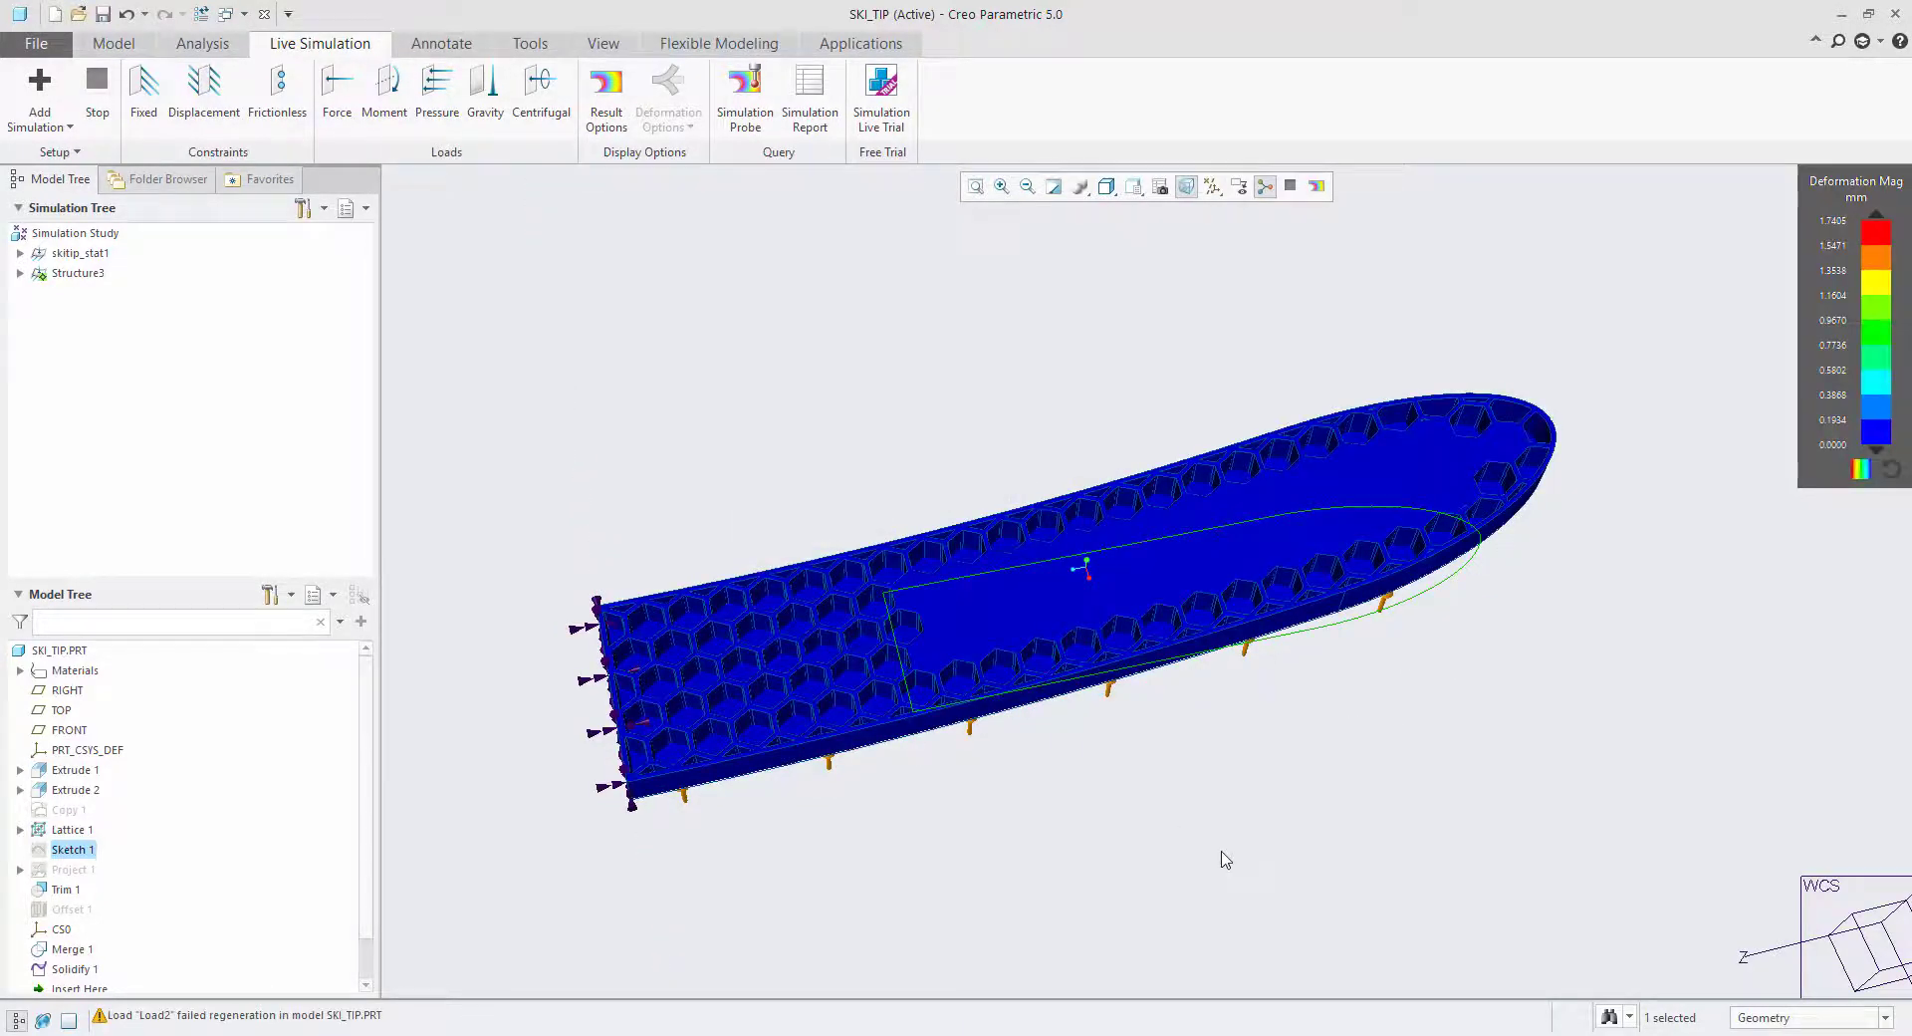
left_click(1226, 859)
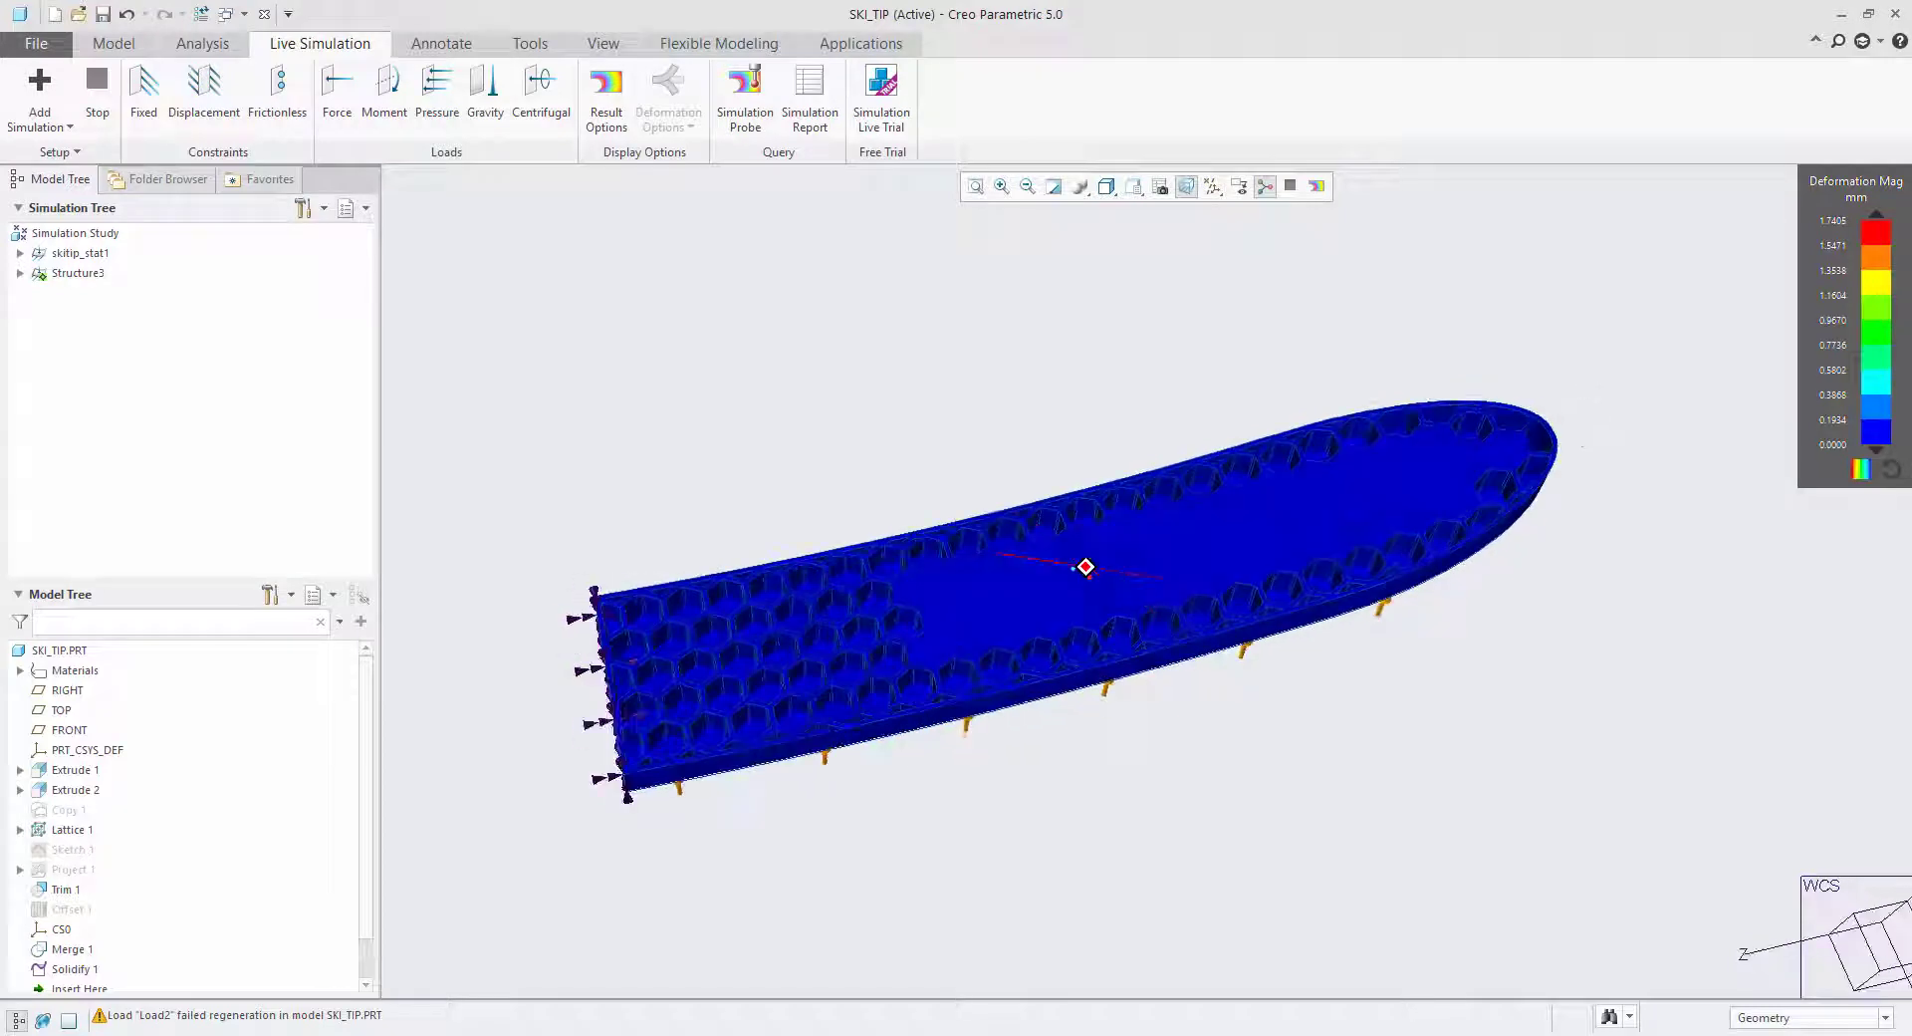
Examine the updated deformation from the shortened core out to the free end of the ski tip.
scroll(1533, 529, "up", 3)
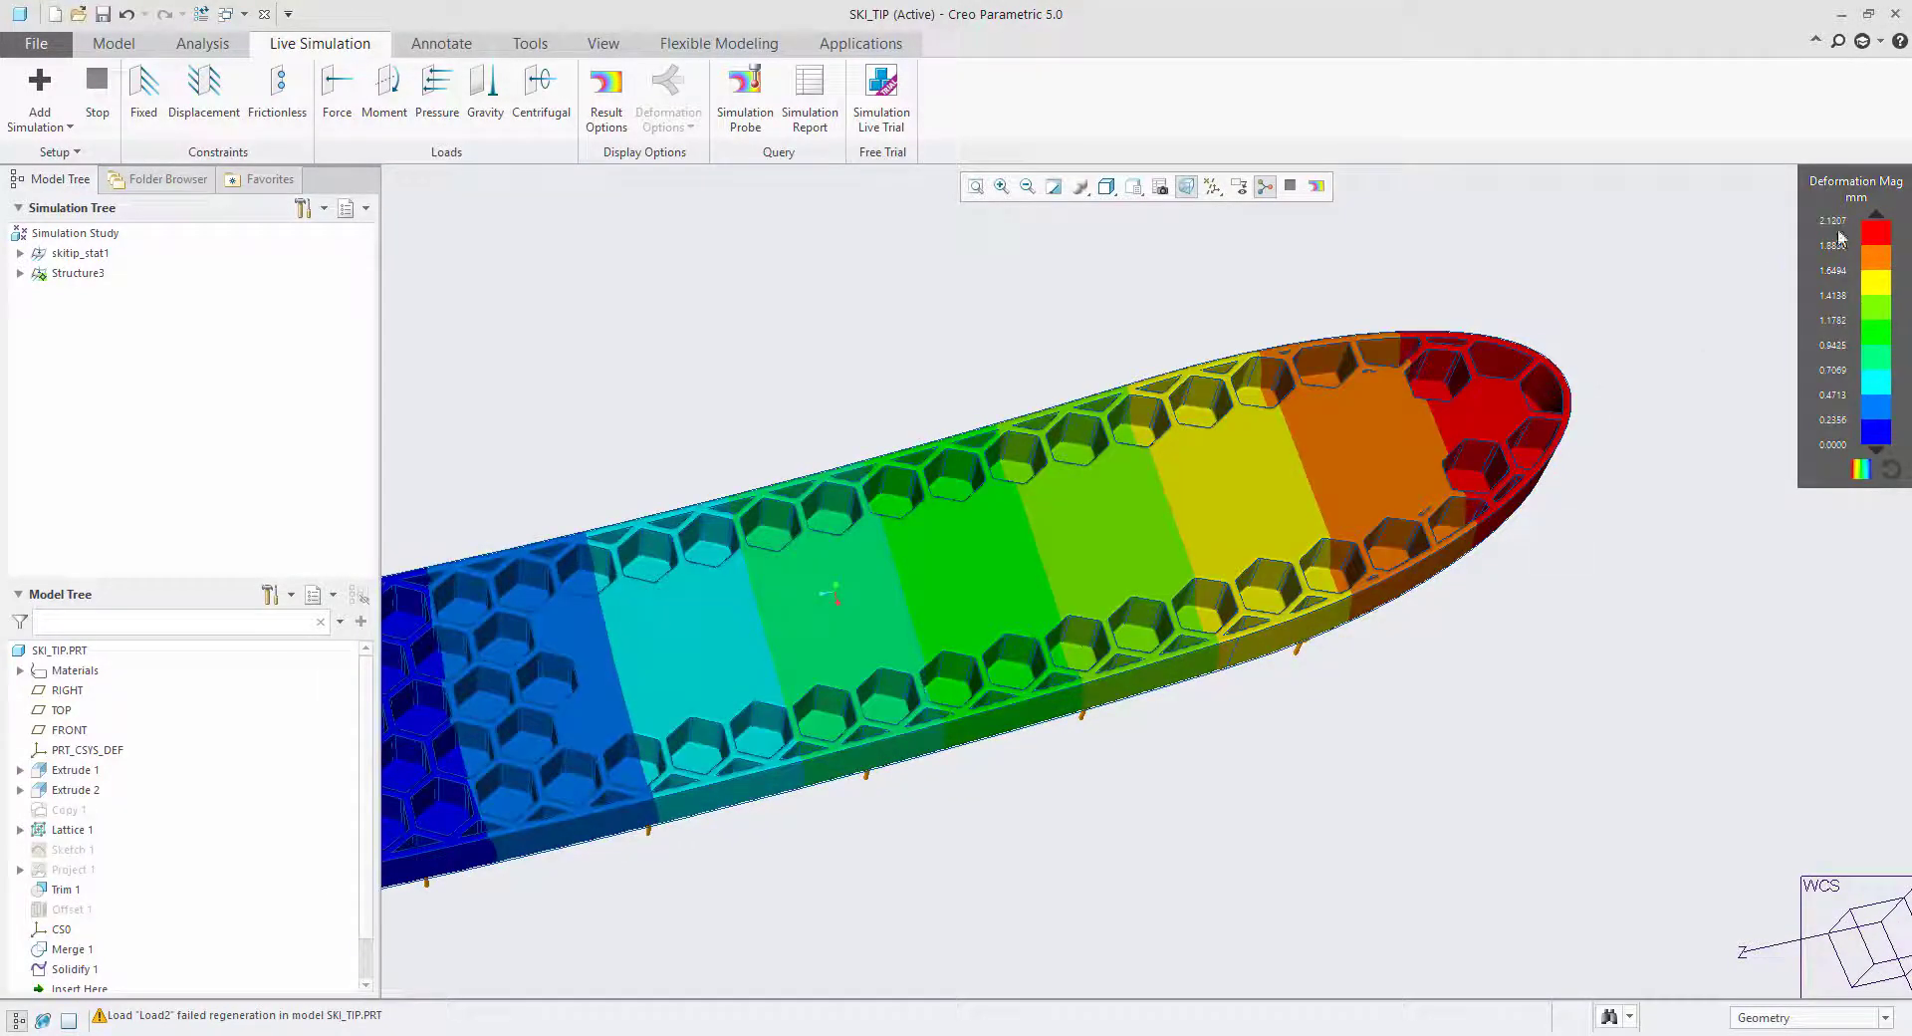
scroll(1733, 294, "down", 2)
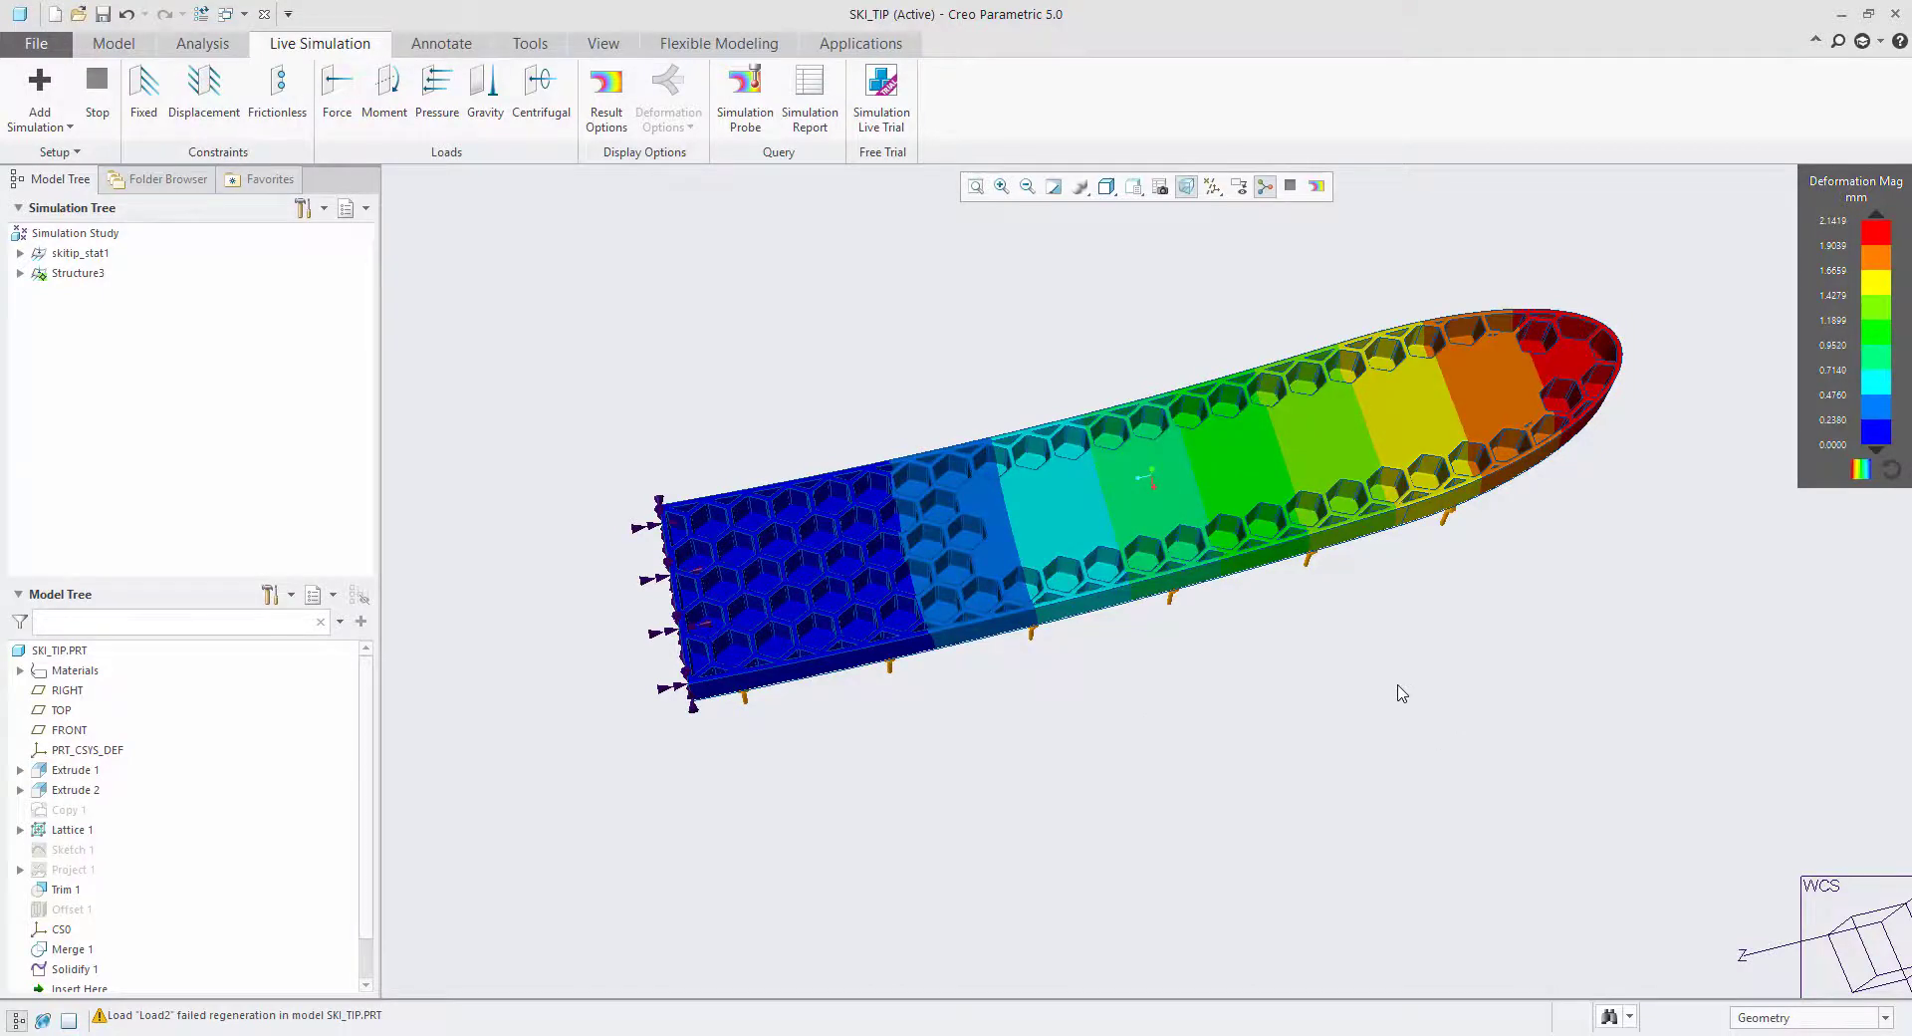
mouse_move(1402, 694)
middle_mouse_down()
mouse_move(1385, 592)
mouse_move(1416, 659)
middle_mouse_up()
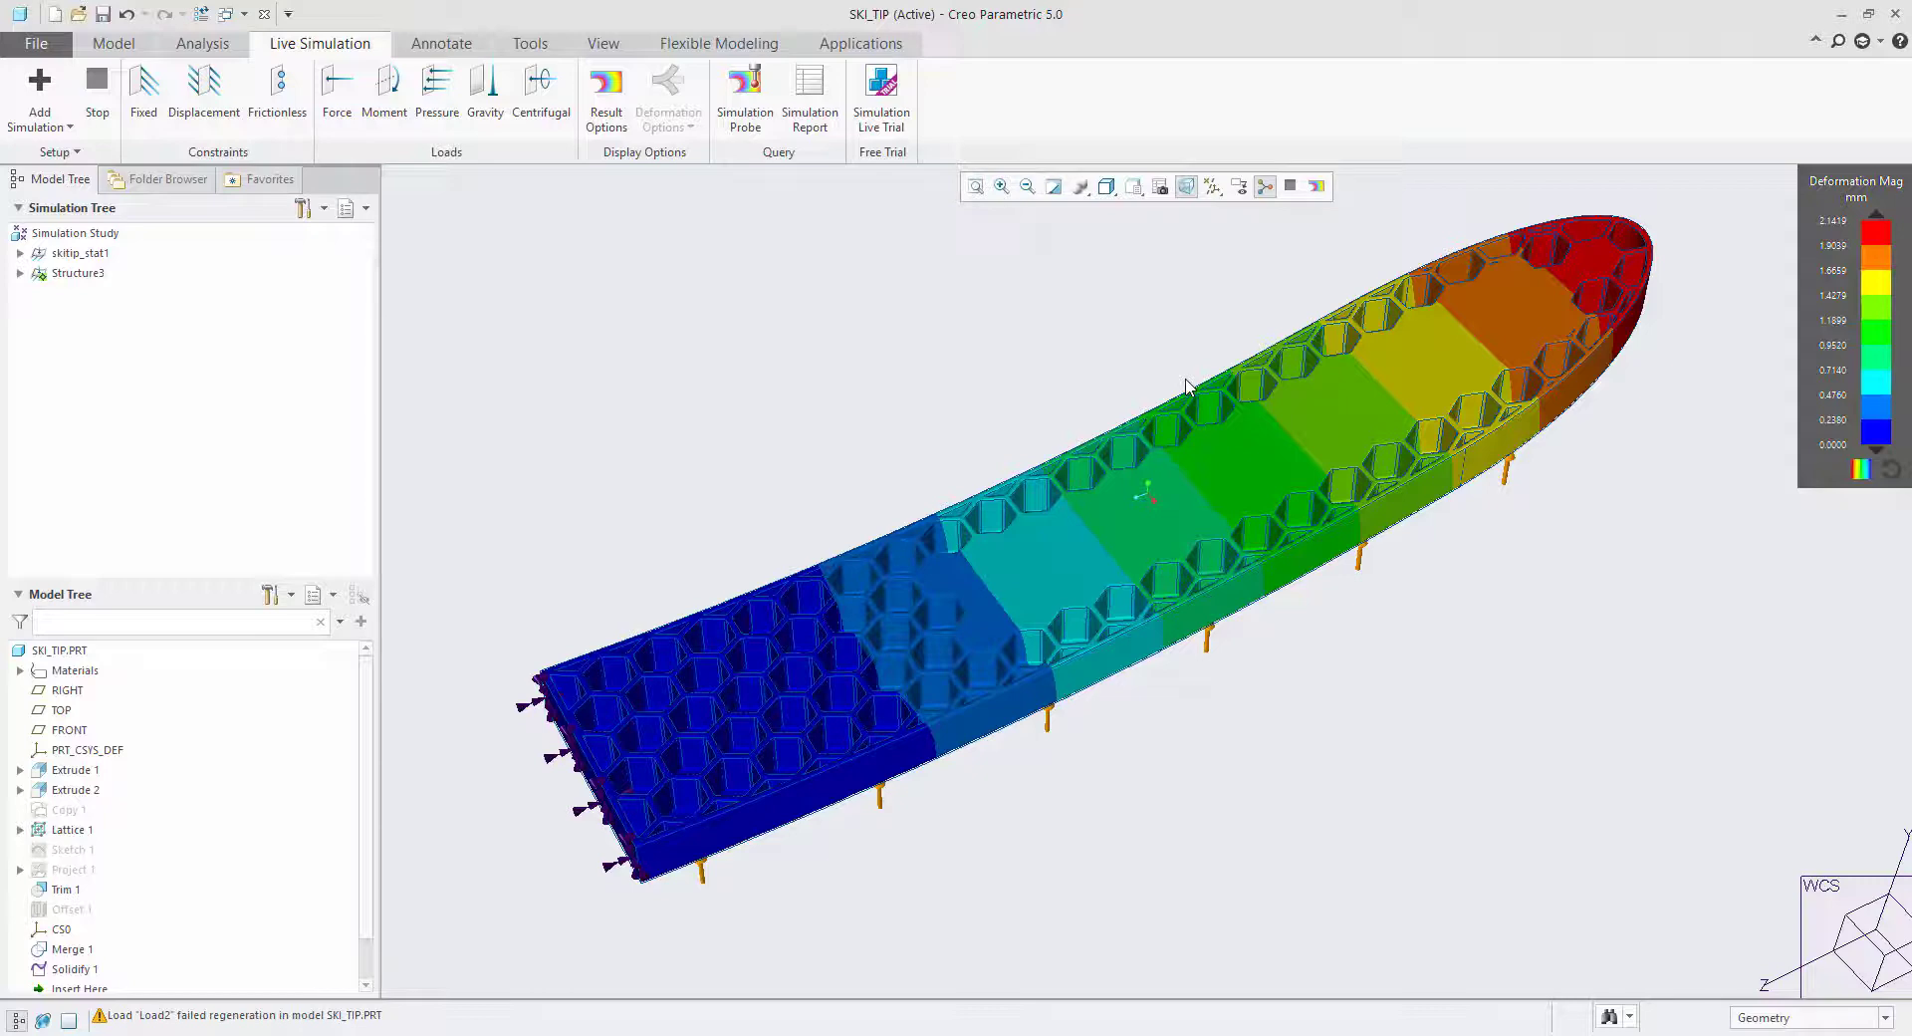
mouse_move(1185, 358)
middle_mouse_down()
mouse_move(1172, 445)
mouse_move(1169, 375)
mouse_move(1208, 329)
mouse_move(1185, 352)
middle_mouse_up()
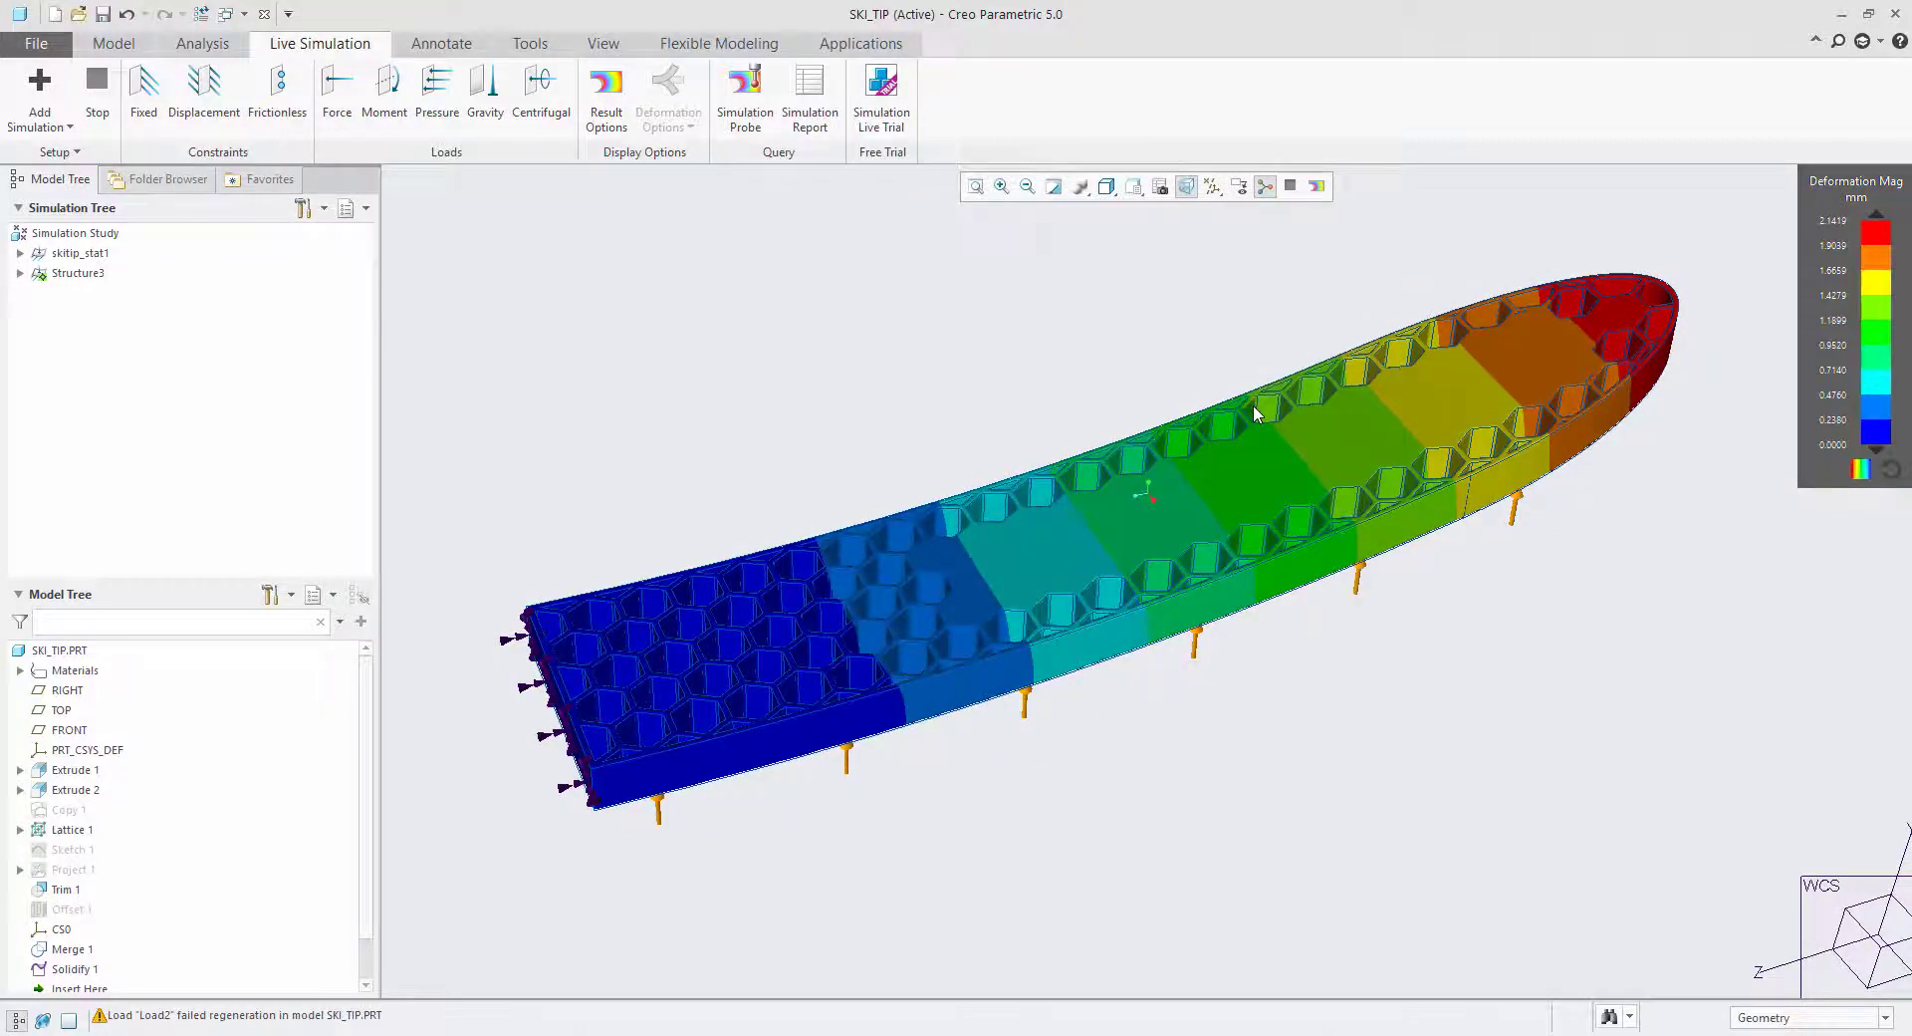
mouse_move(1255, 414)
middle_mouse_down()
mouse_move(1340, 438)
mouse_move(1336, 576)
mouse_move(1328, 534)
mouse_move(1434, 589)
mouse_move(1473, 547)
mouse_move(1161, 543)
mouse_move(1404, 525)
mouse_move(1408, 542)
mouse_move(1356, 551)
mouse_move(1400, 584)
middle_mouse_up()
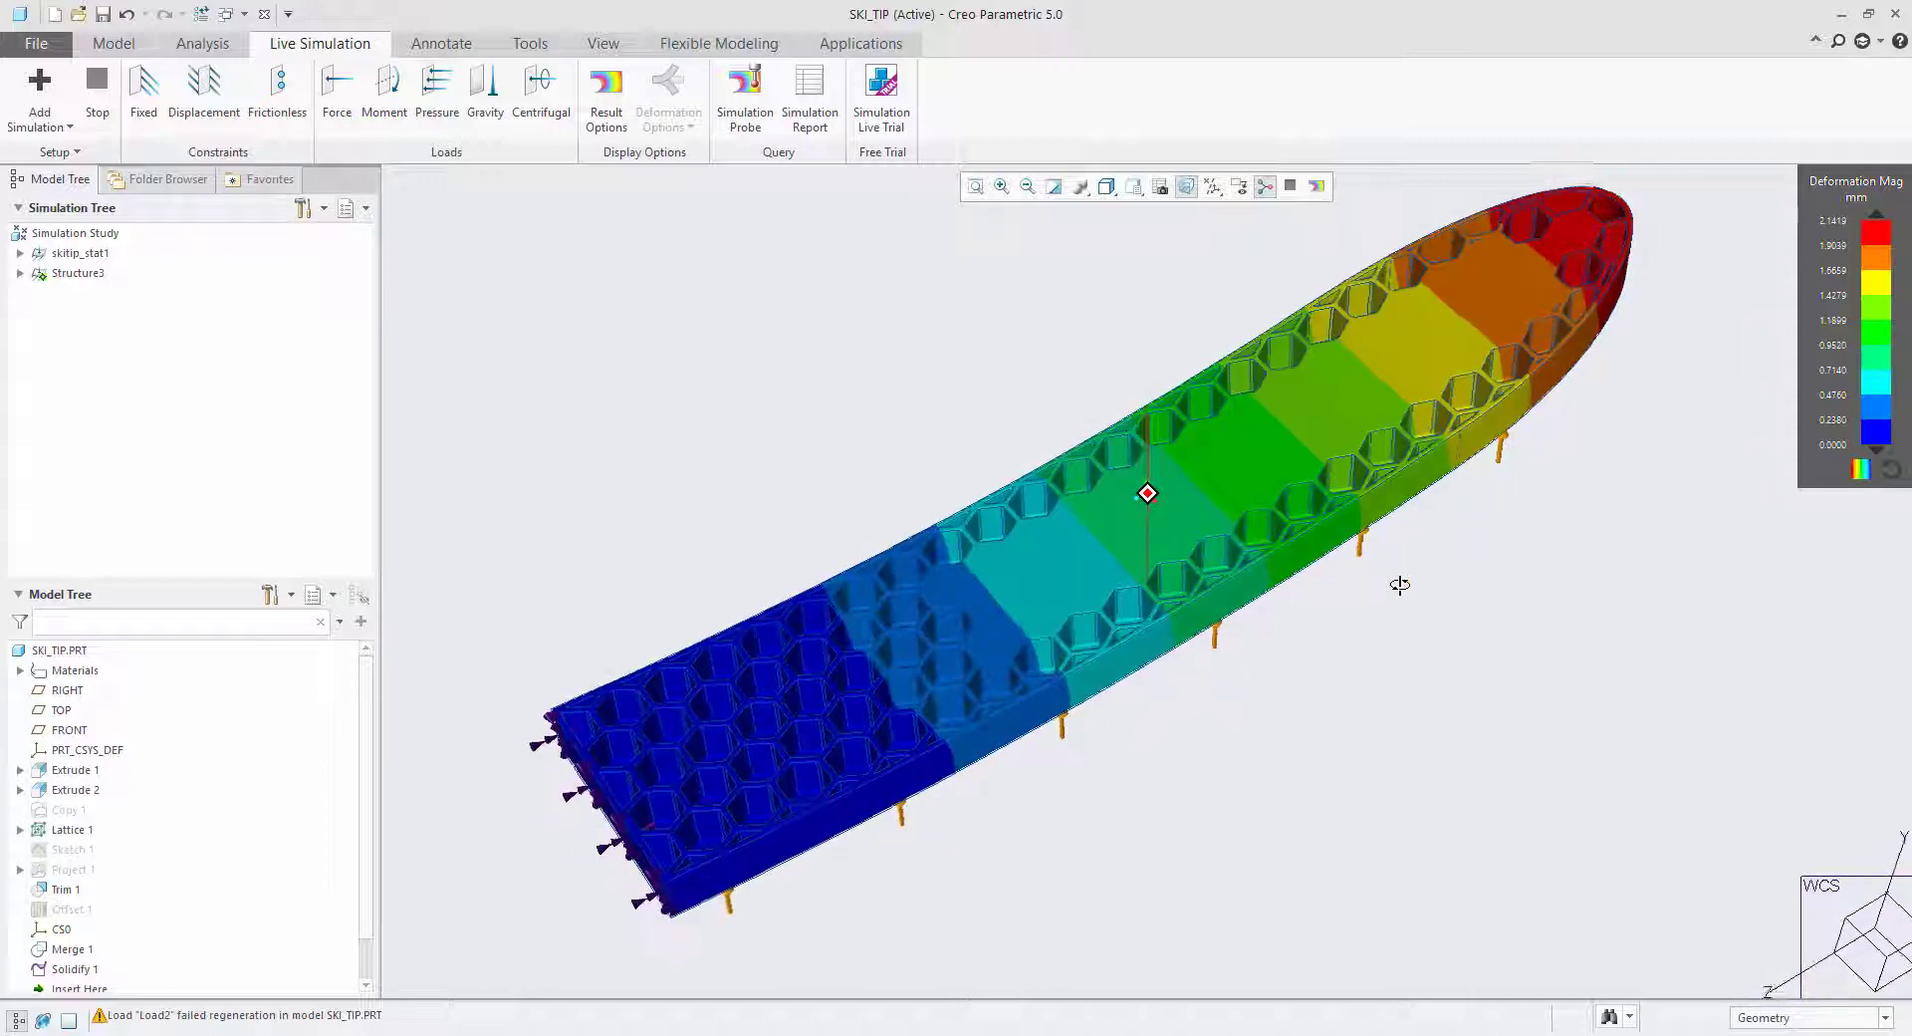
Switch the result type to Von Mises Stress and examine the stress in the lattice and side wall near the fixed end.
left_click(607, 94)
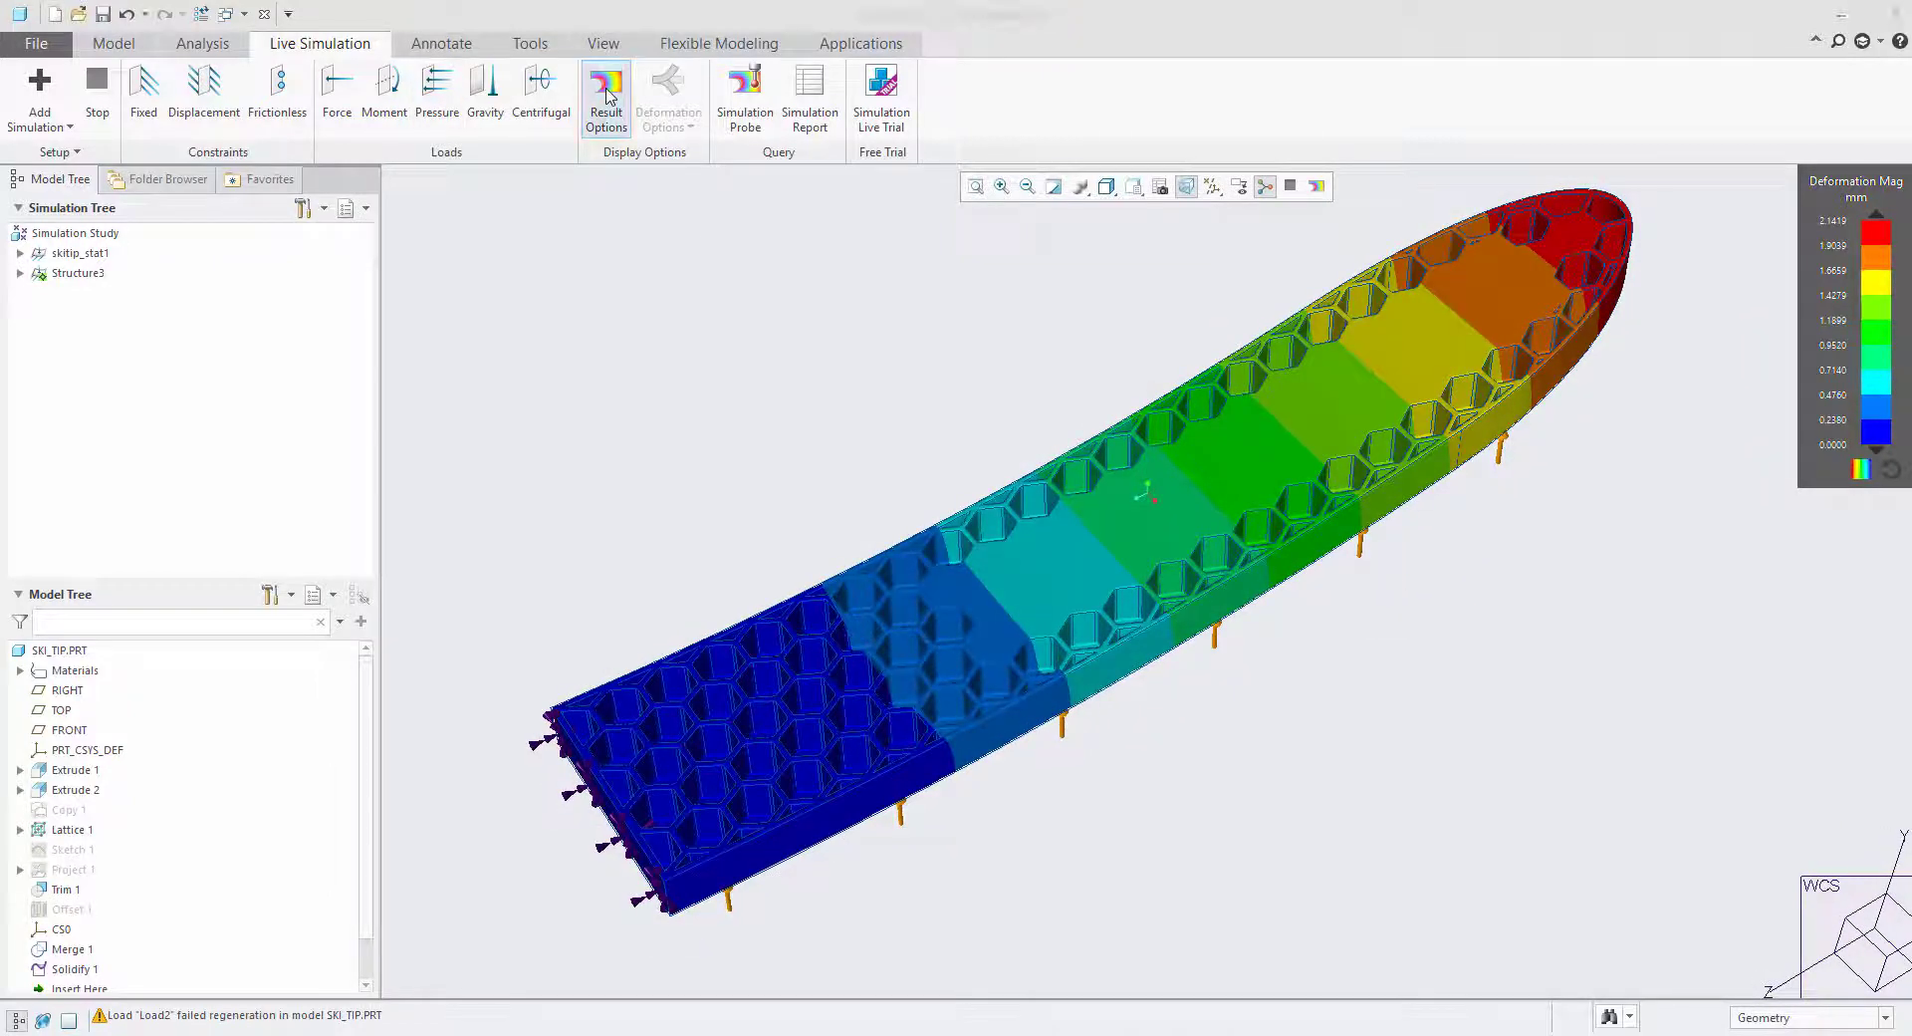
left_click(553, 283)
left_click(558, 299)
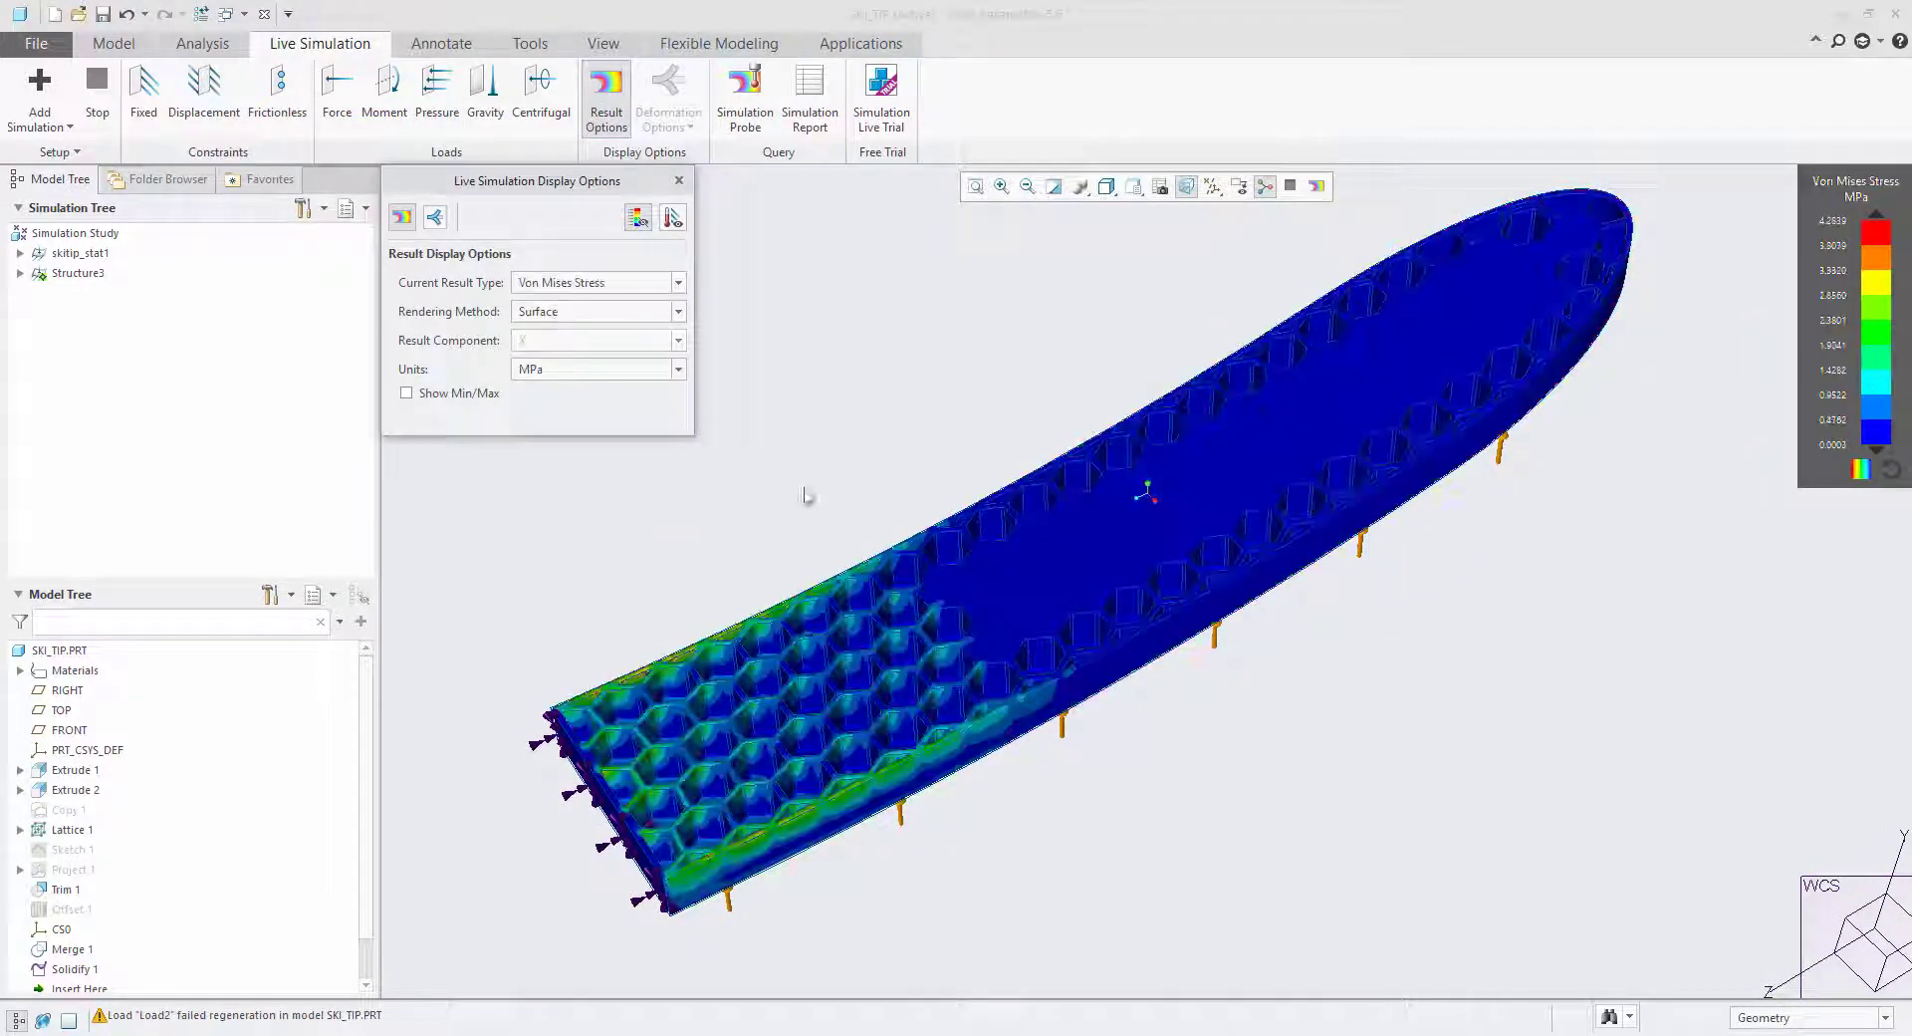
scroll(815, 705, "up", 2)
mouse_move(862, 653)
middle_mouse_down()
mouse_move(906, 703)
mouse_move(884, 659)
middle_mouse_up()
scroll(884, 658, "down", 4)
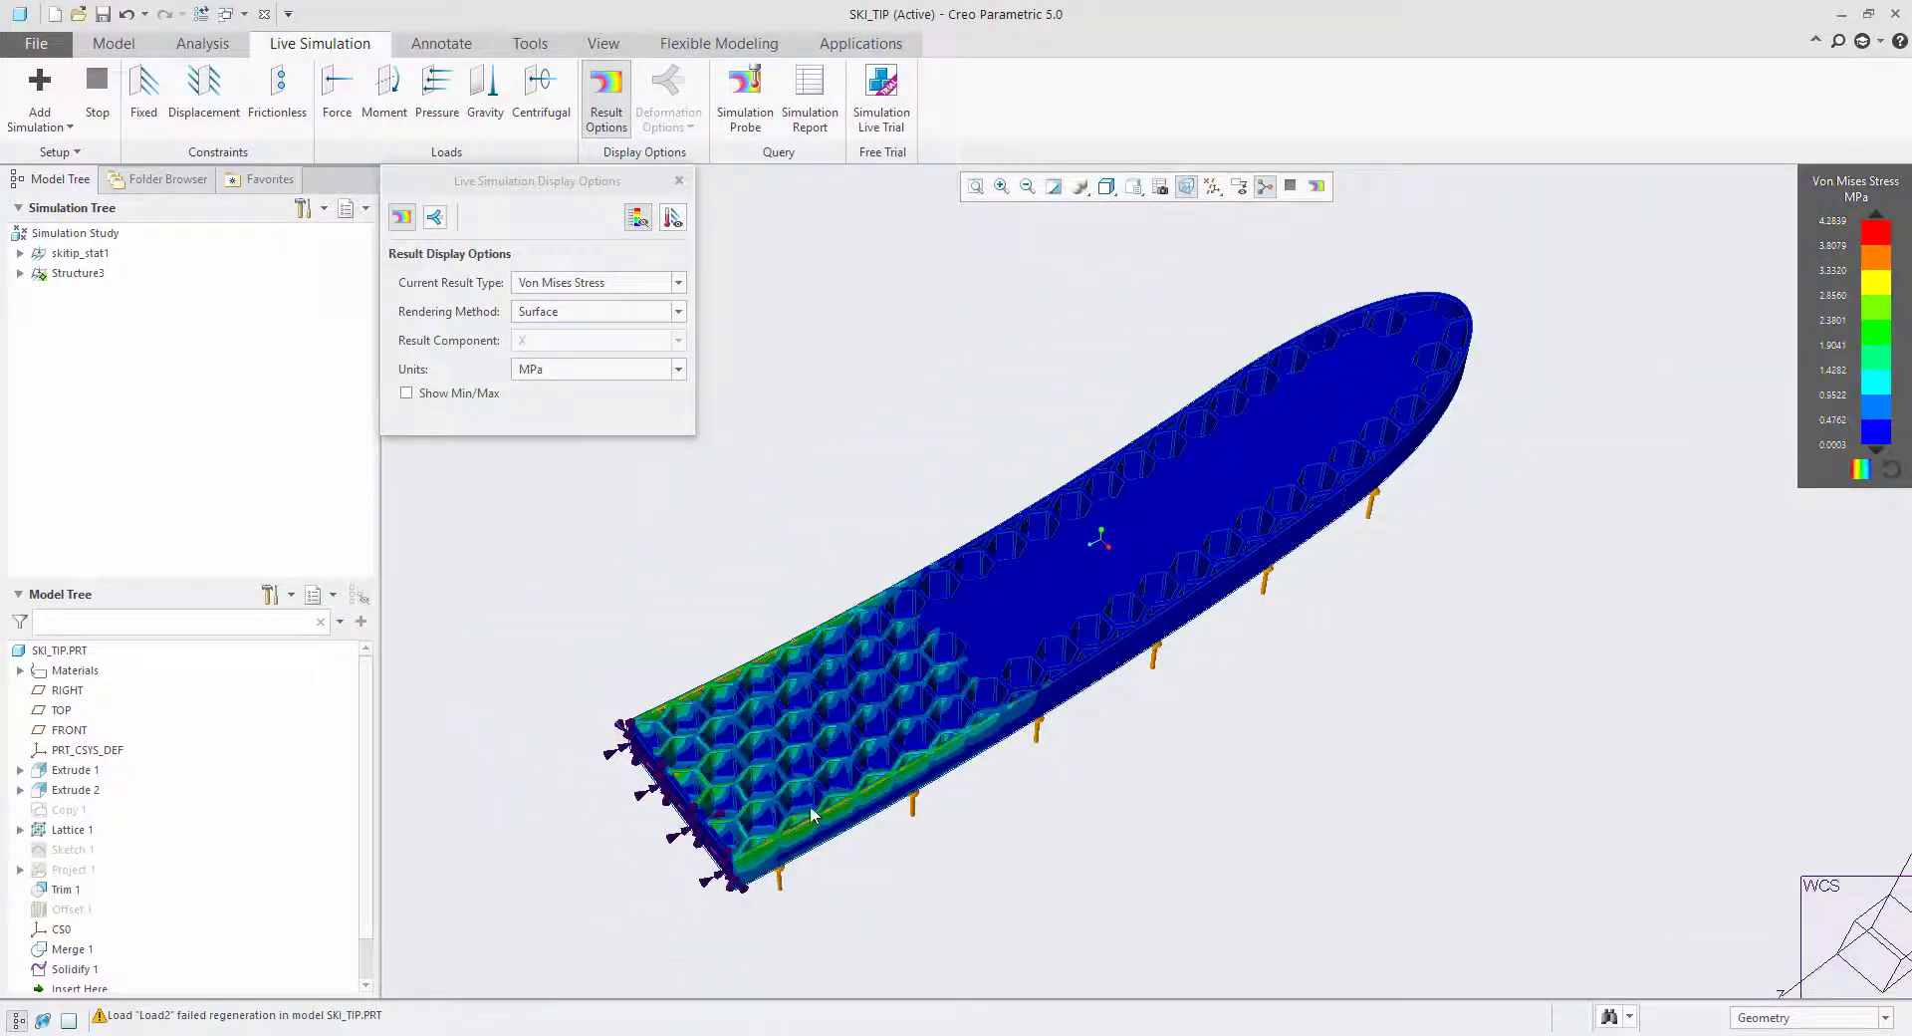
mouse_move(854, 761)
middle_mouse_down()
mouse_move(836, 715)
mouse_move(790, 716)
mouse_move(845, 765)
mouse_move(663, 831)
middle_mouse_up()
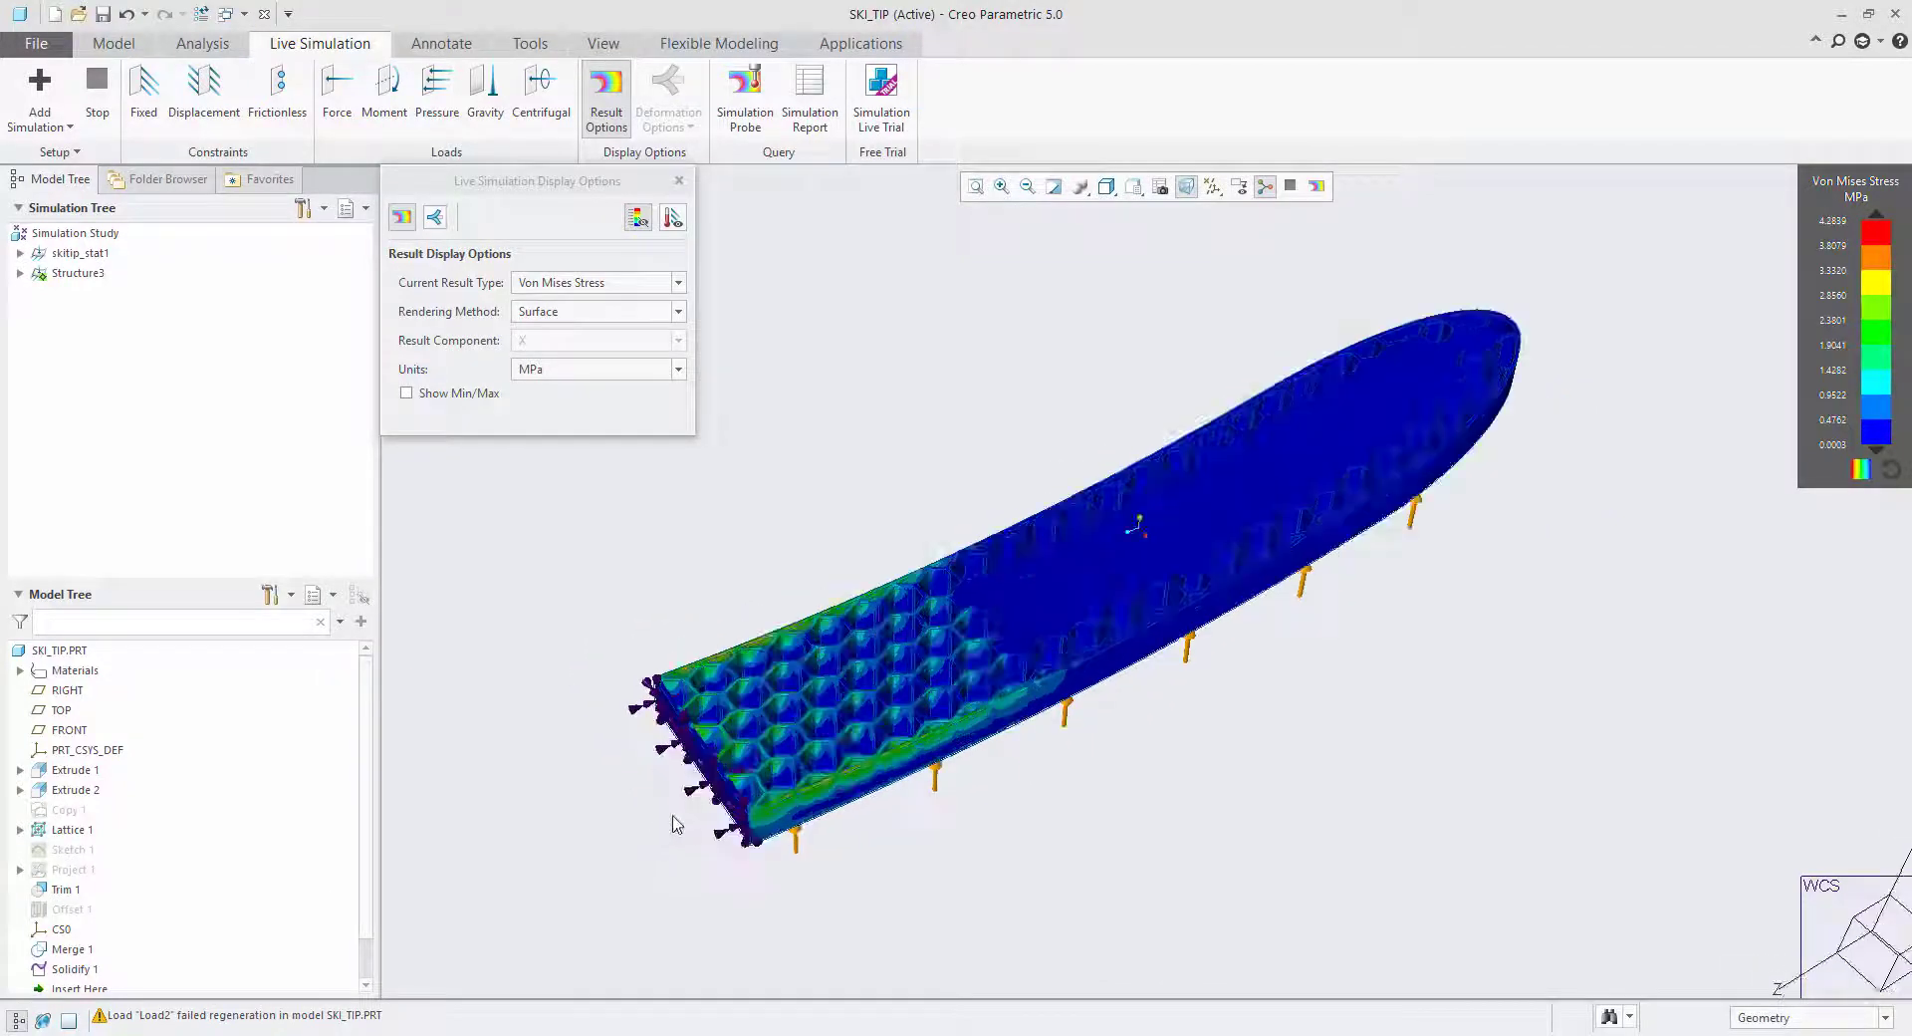
scroll(996, 717, "up", 2)
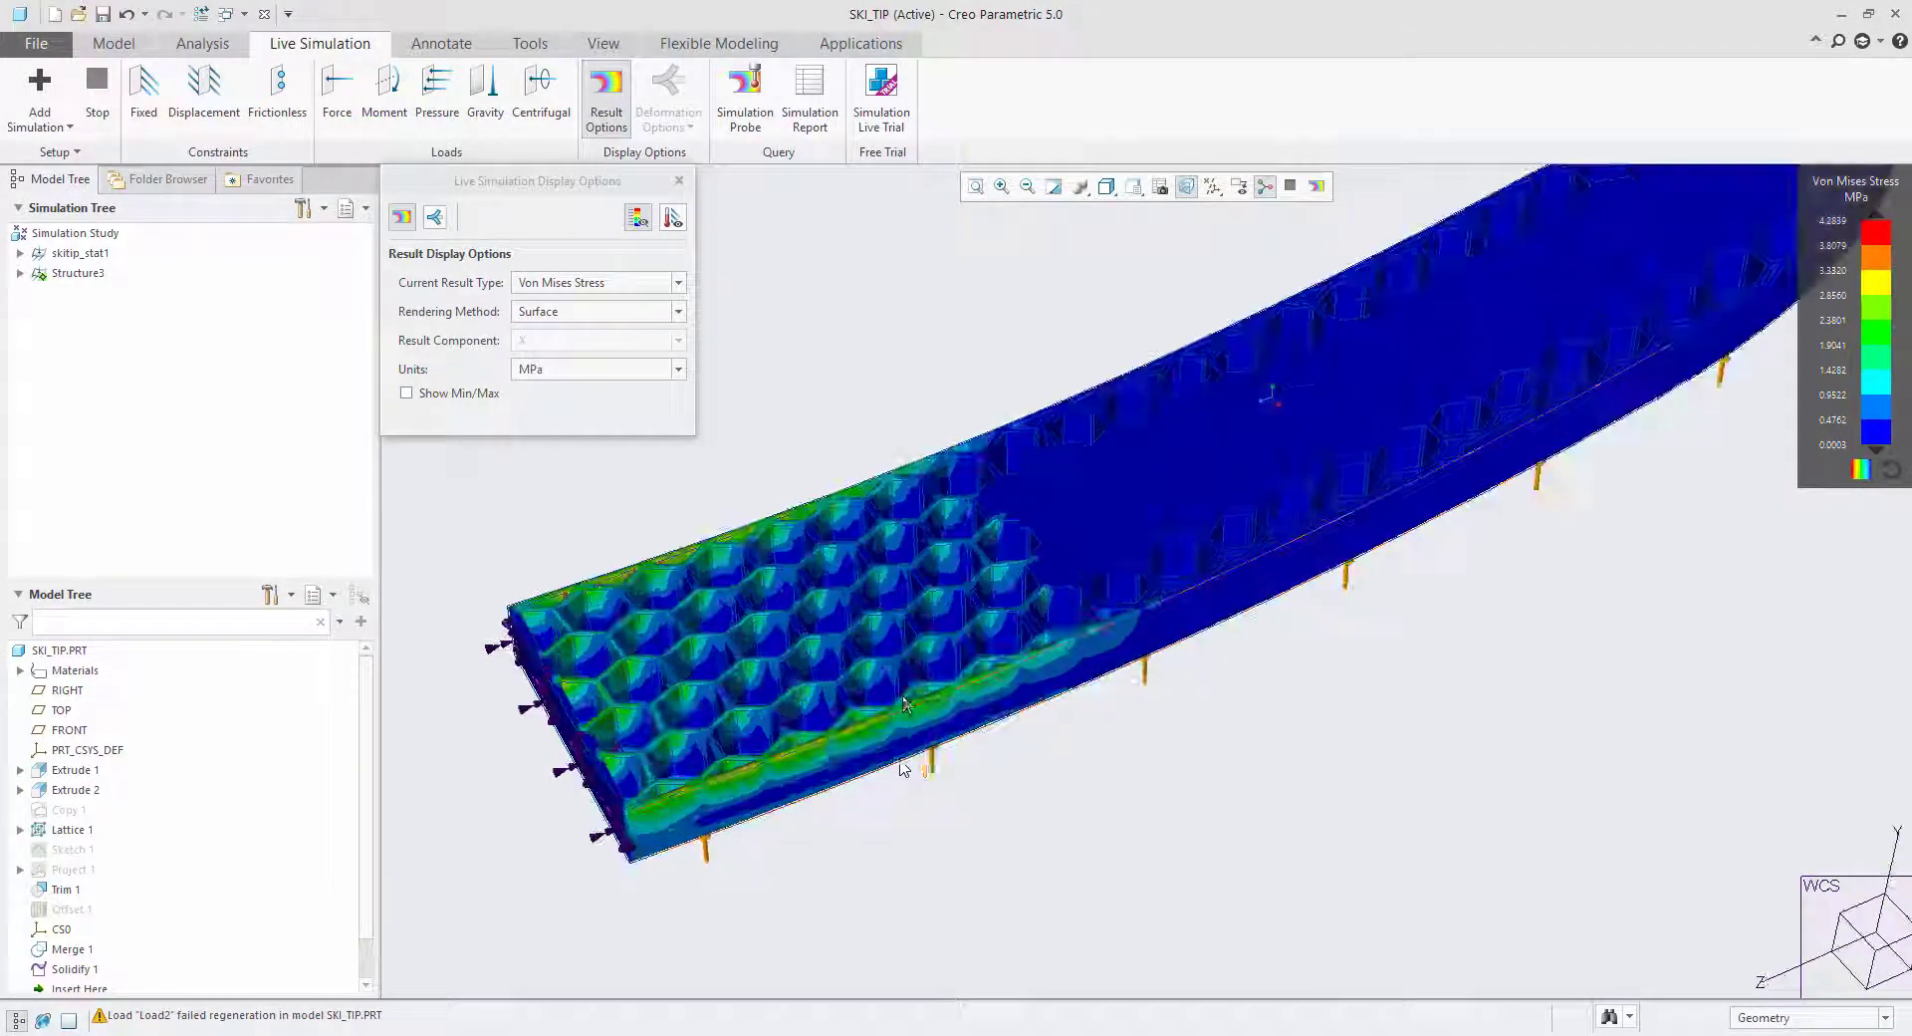
scroll(1006, 732, "down", 2)
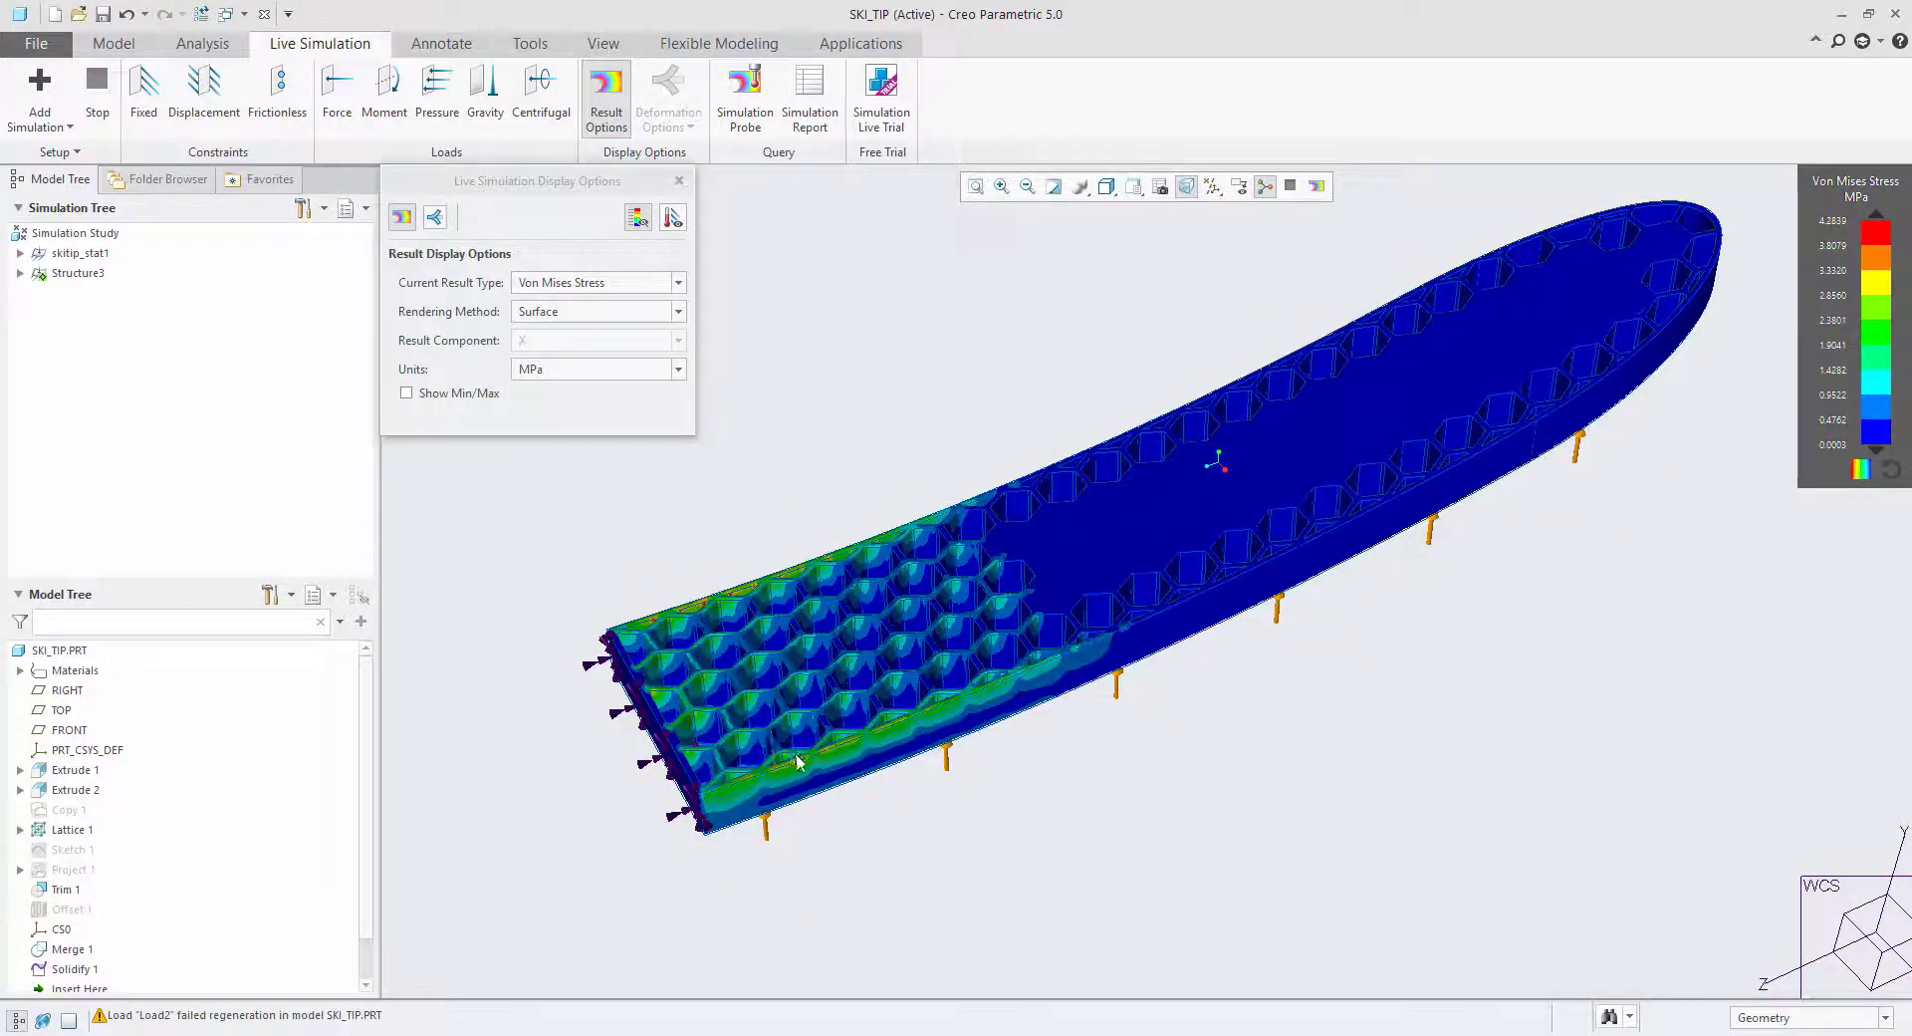
scroll(815, 759, "up", 3)
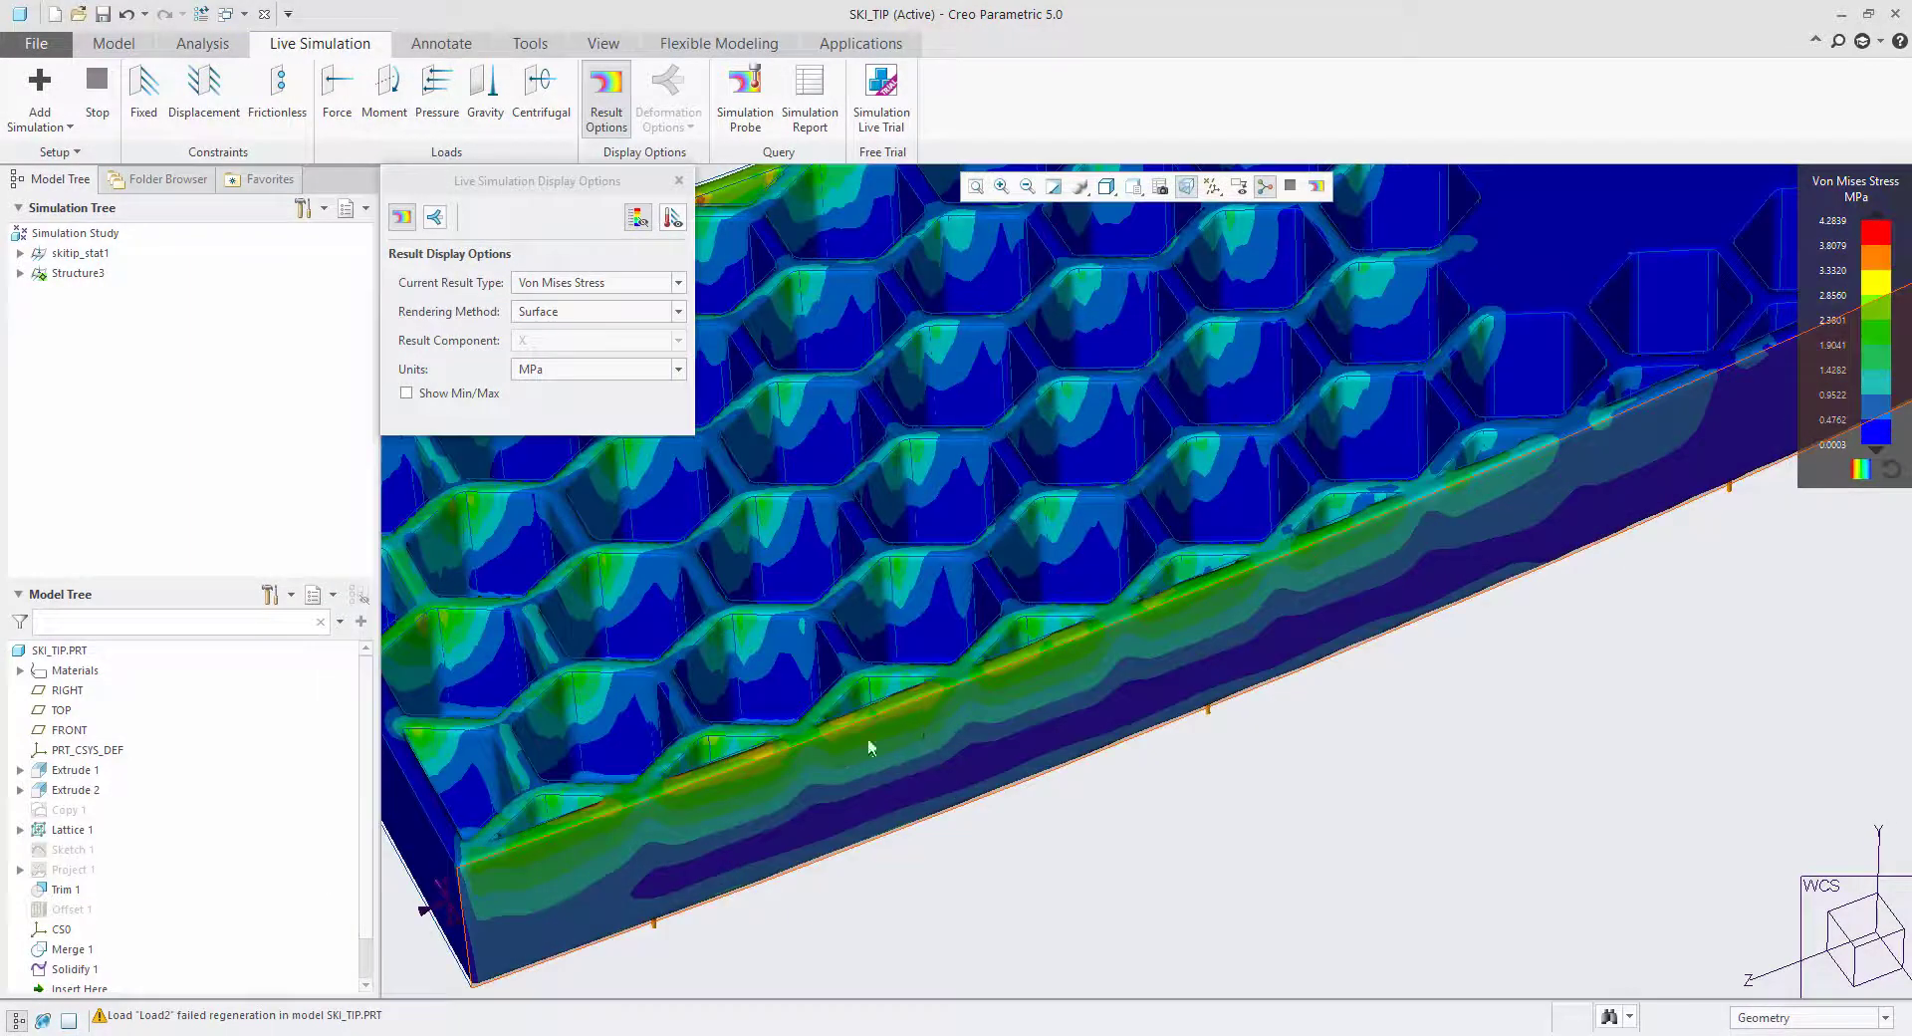
scroll(871, 739, "down", 4)
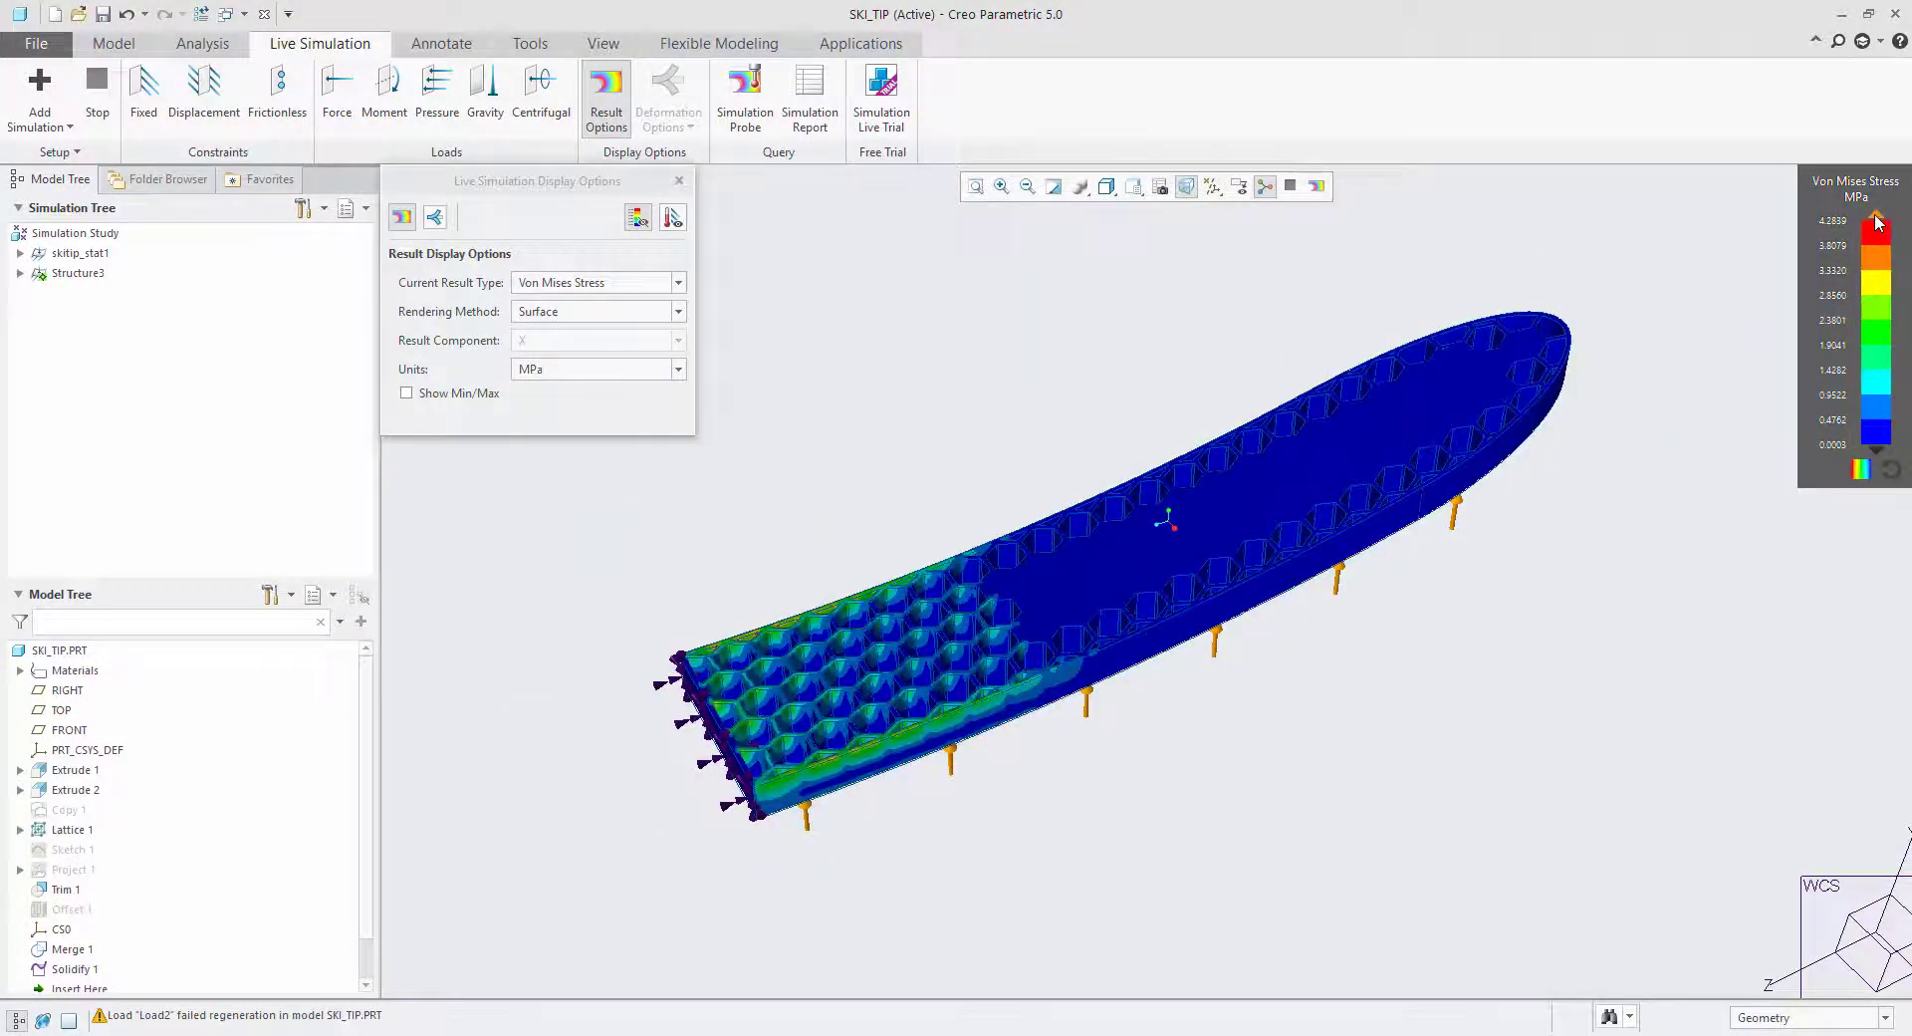
Lower the stress legend's maximum to about 1.94 MPa, inspect the lattice near the fixed end, and close the display options.
left_click_drag(1876, 237, 1877, 344)
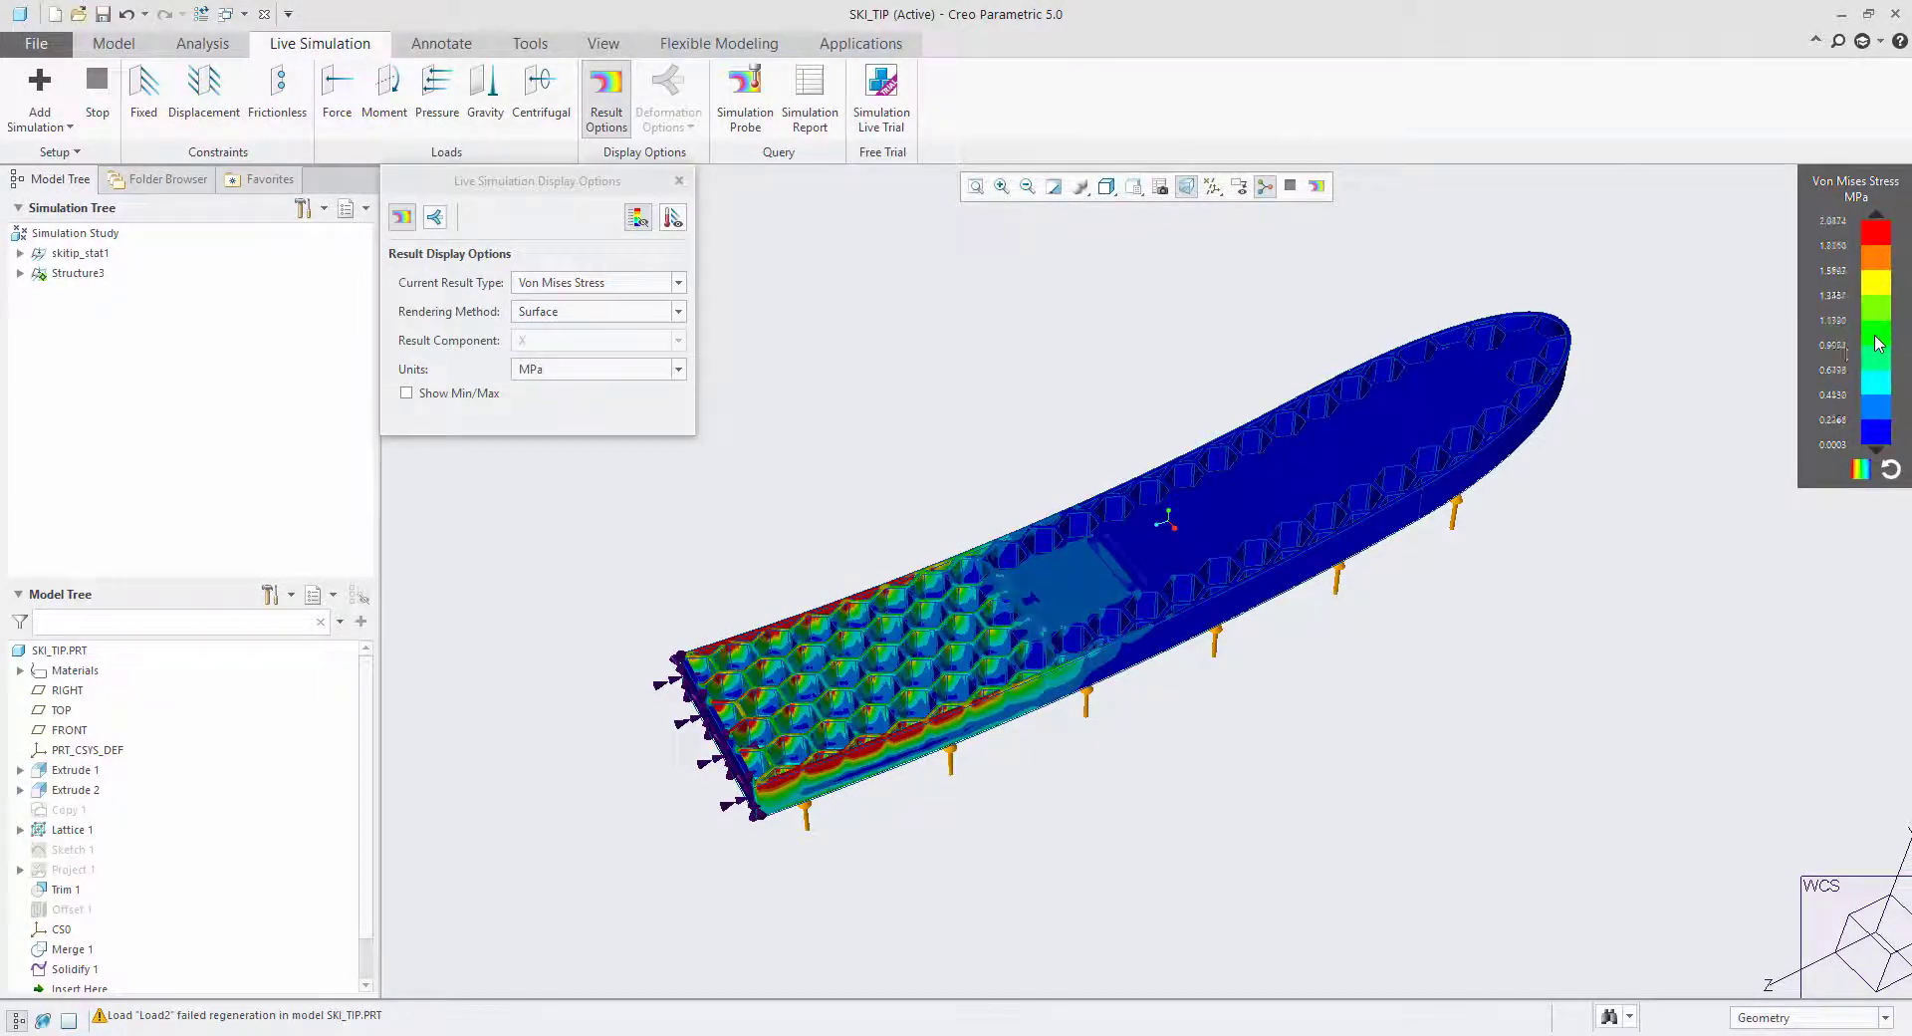
middle_click_drag(777, 712, 841, 741)
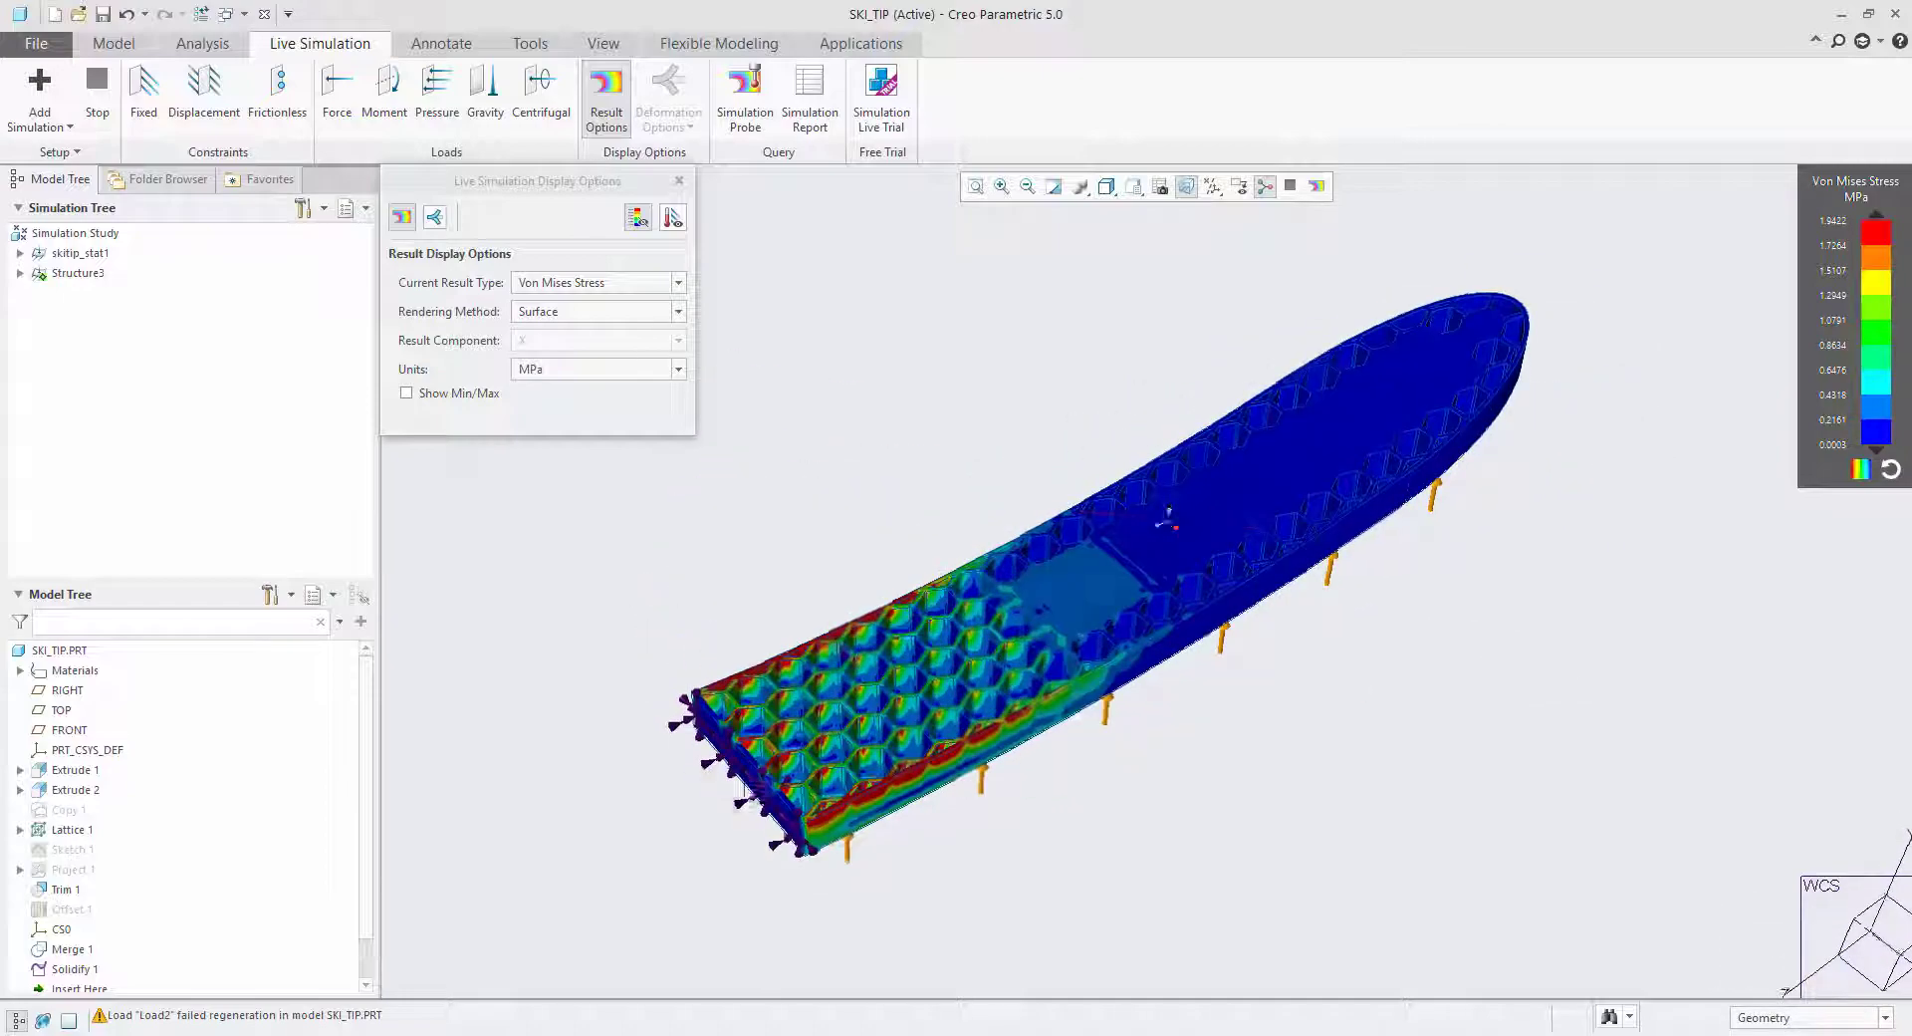
scroll(767, 785, "down", 3)
middle_click_drag(988, 791, 1140, 769)
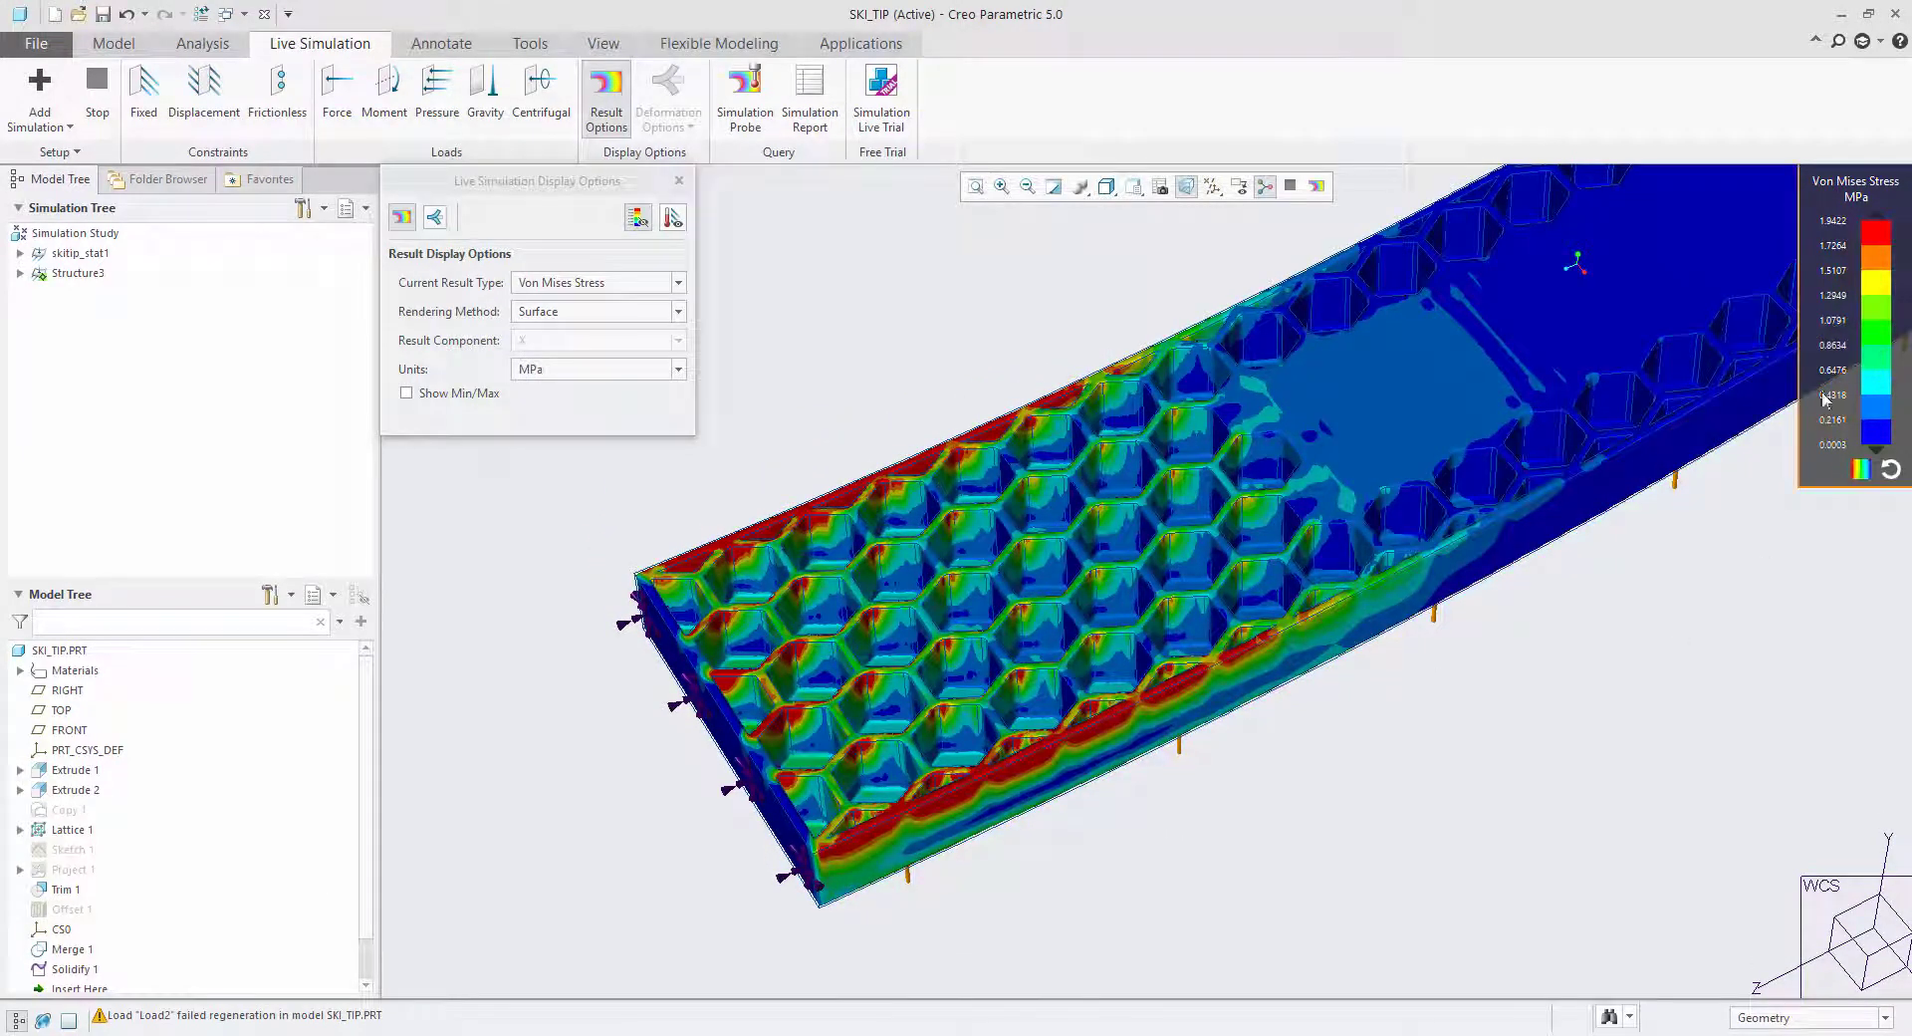
left_click(679, 181)
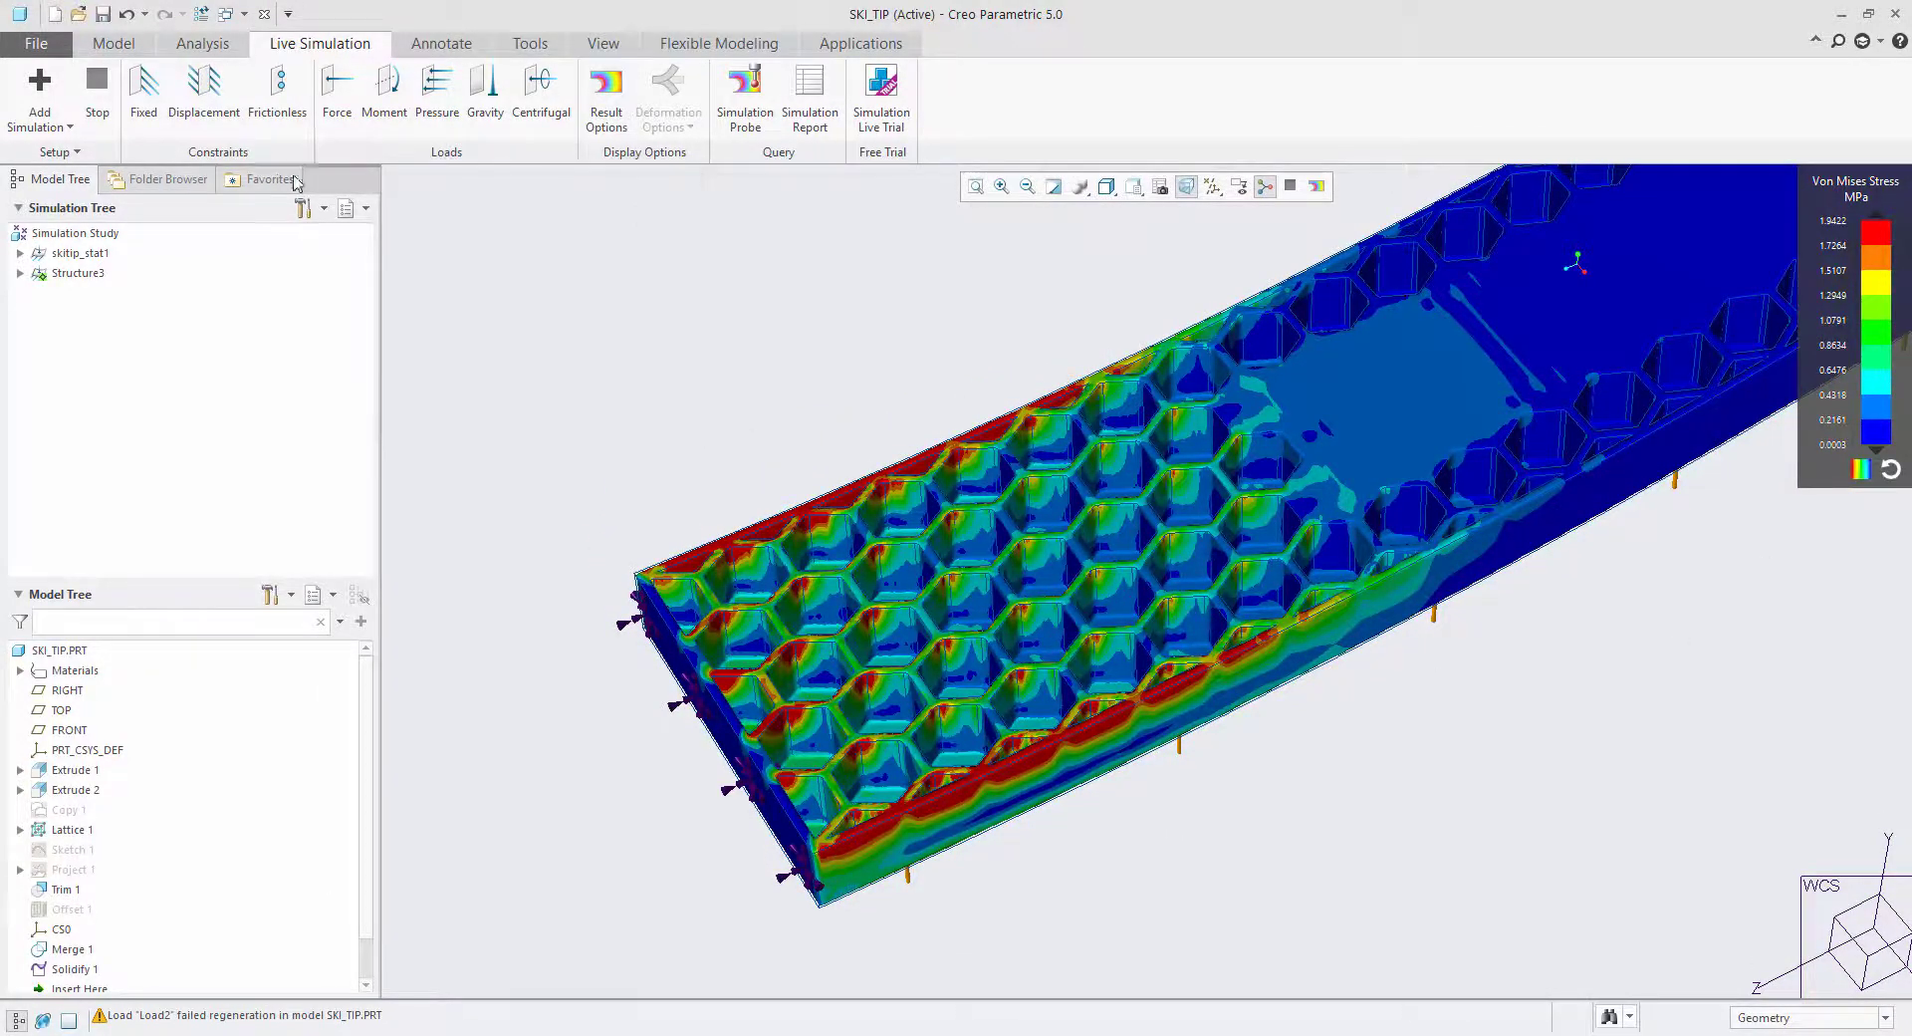